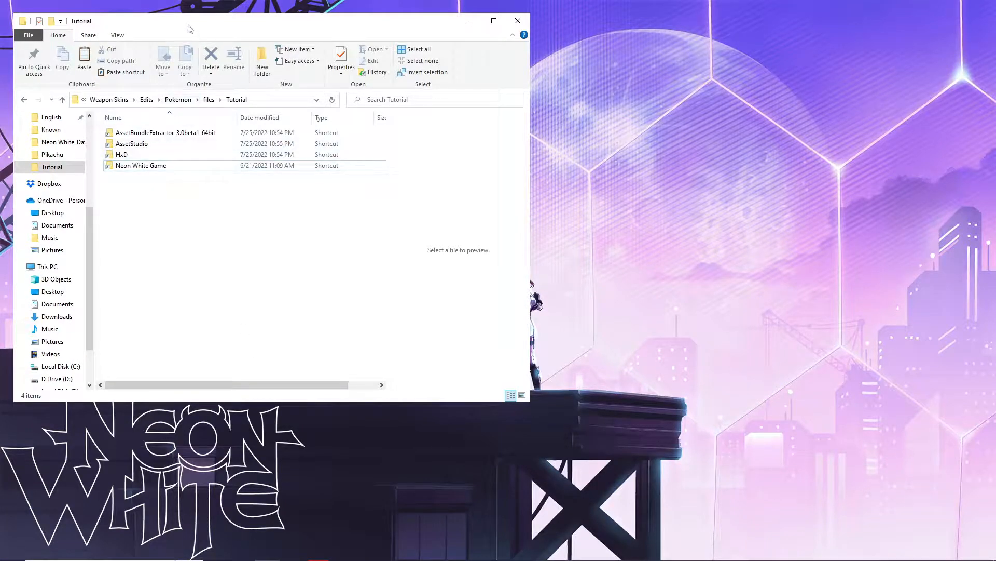
- Follow the Neon White Game shortcut into the game's Neon White_Data folder
drag(189, 41, 363, 52)
mouse_move(285, 201)
mouse_down()
mouse_move(333, 137)
mouse_move(344, 141)
mouse_up()
click(321, 208)
click(315, 181)
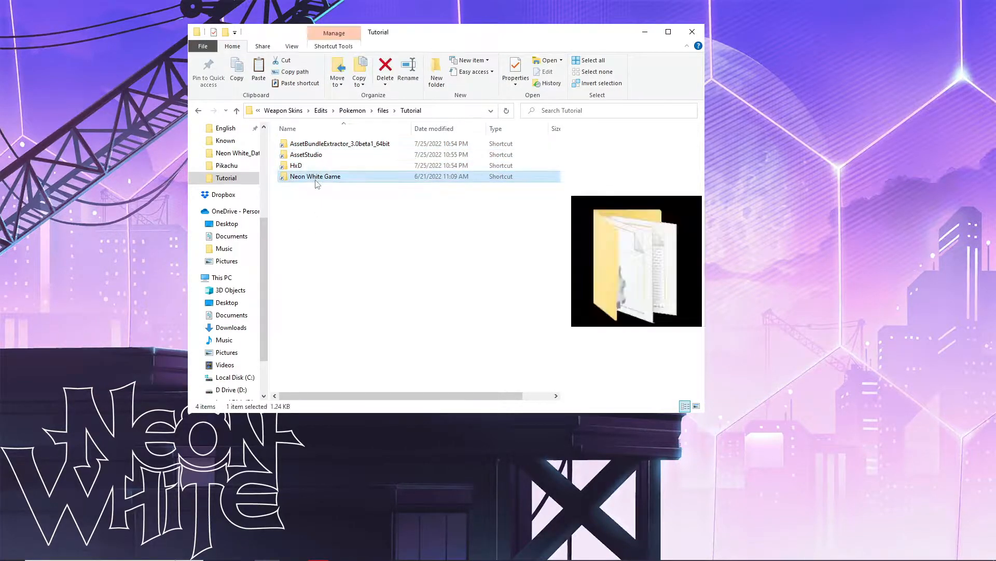
drag(309, 168, 344, 148)
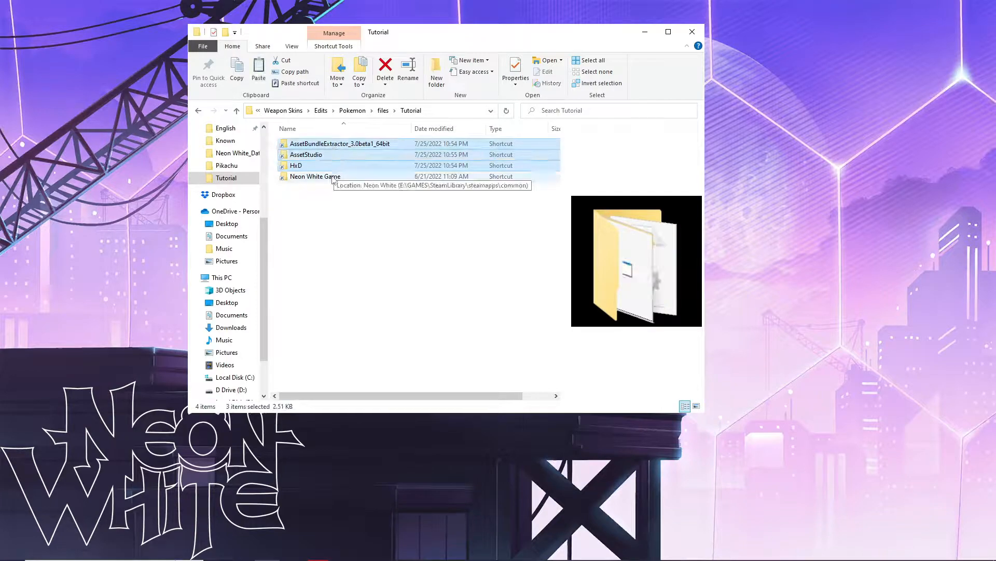
click(332, 201)
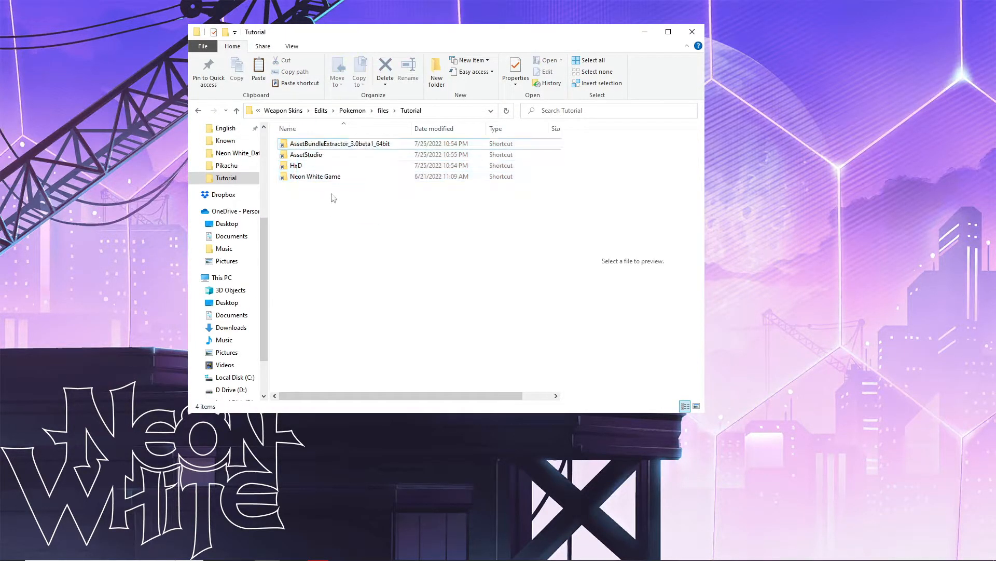
click(330, 180)
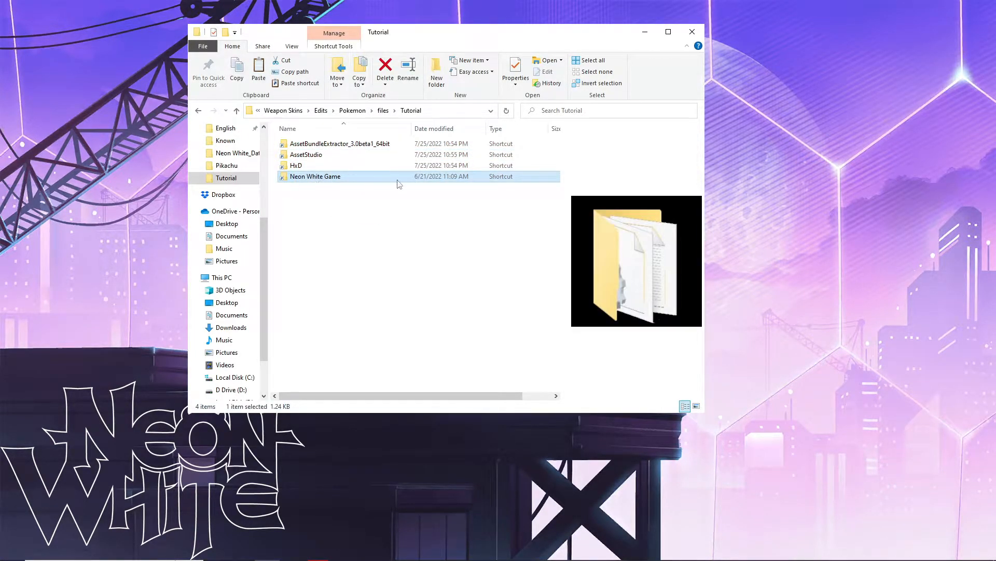
drag(372, 197, 312, 147)
click(323, 199)
double_click(317, 178)
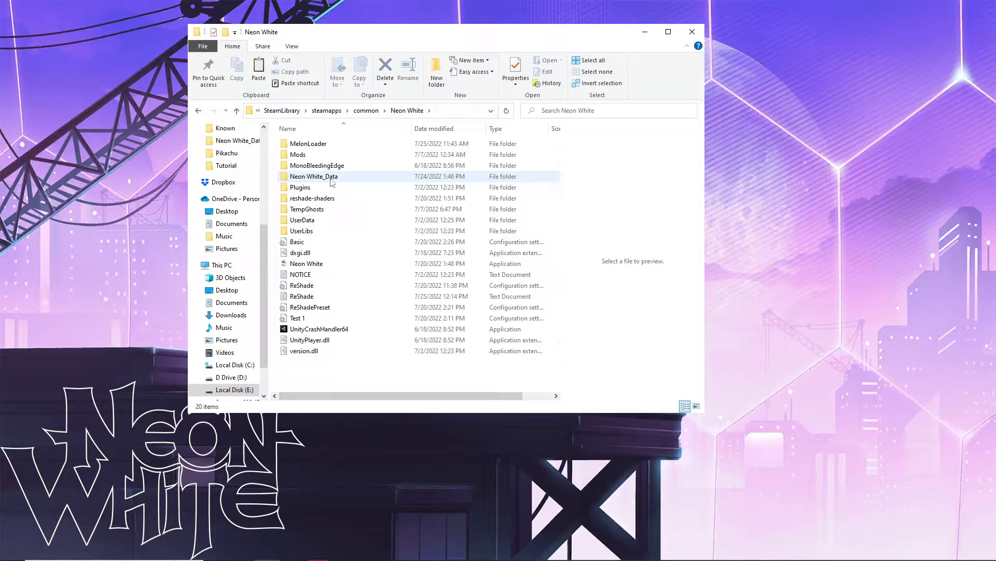
double_click(331, 179)
- Delete the resources.assets.bak backup file from Neon White_Data
scroll(430, 178, down, 1)
scroll(431, 178, down, 20)
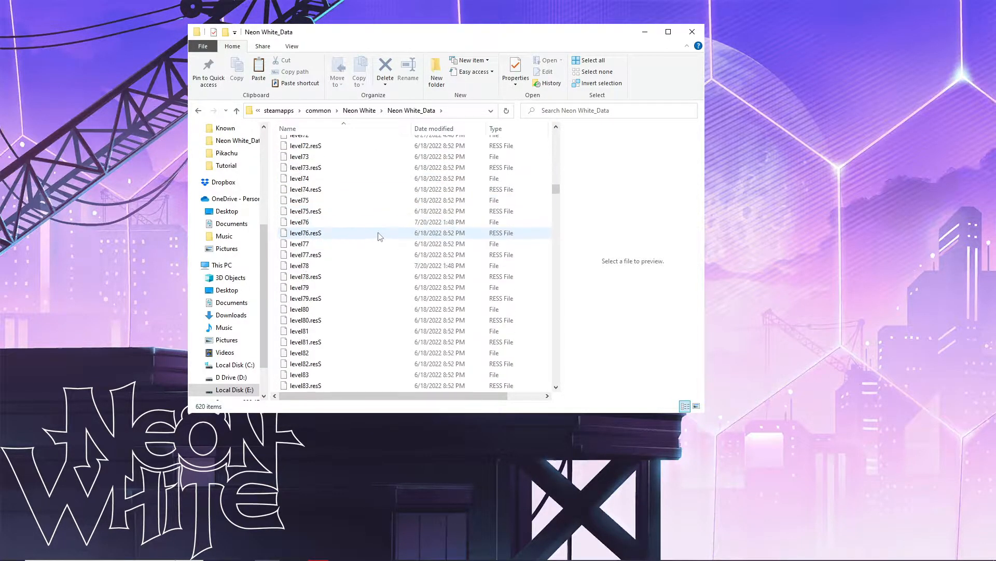
scroll(382, 236, down, 20)
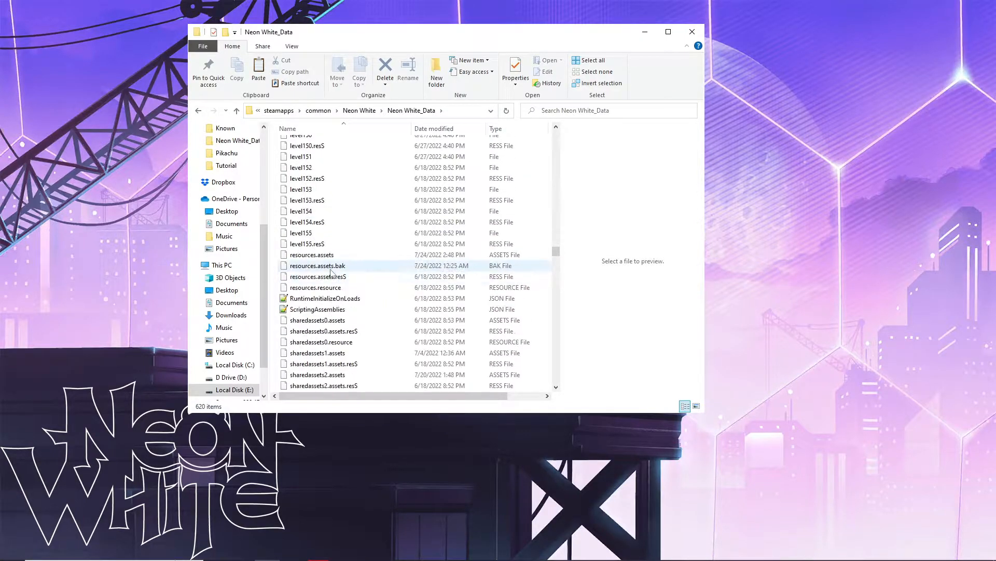
scroll(332, 274, down, 8)
scroll(332, 272, up, 6)
click(300, 206)
click(306, 197)
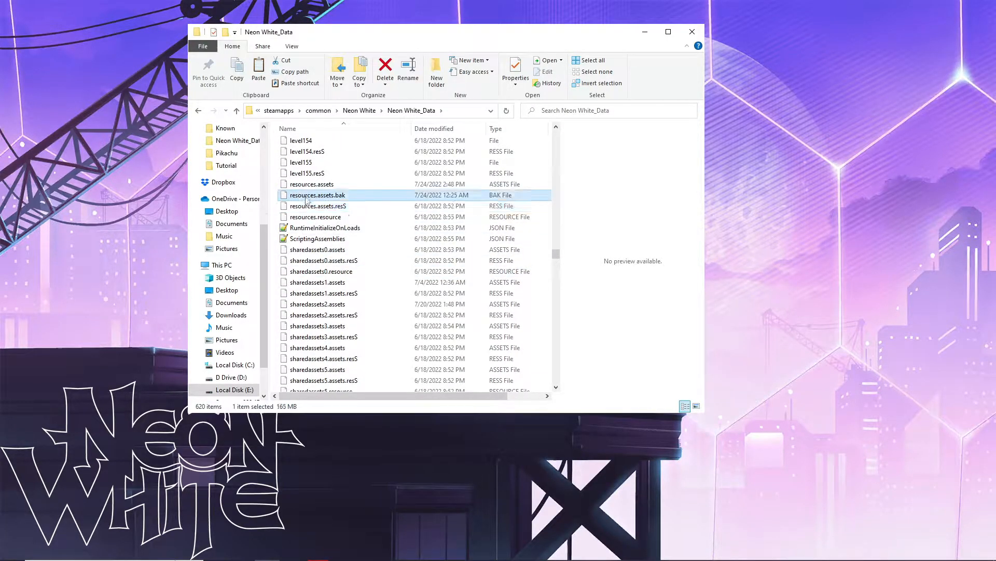
click(308, 188)
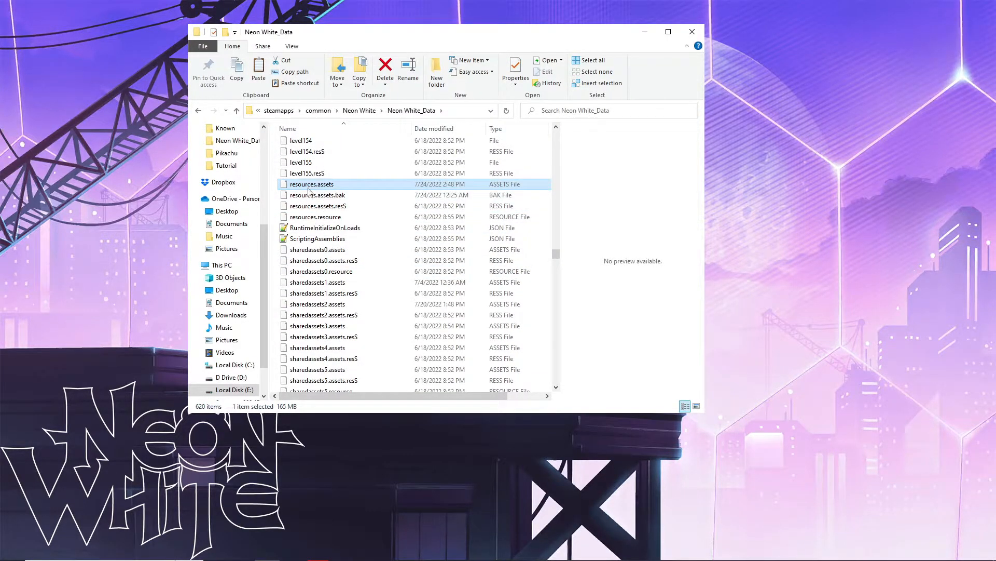
click(334, 198)
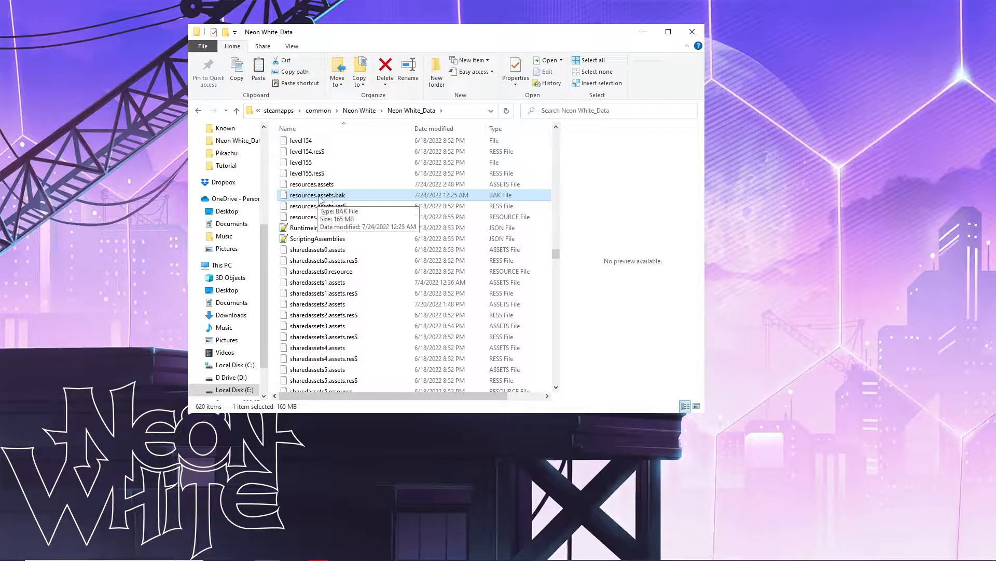
key(Delete)
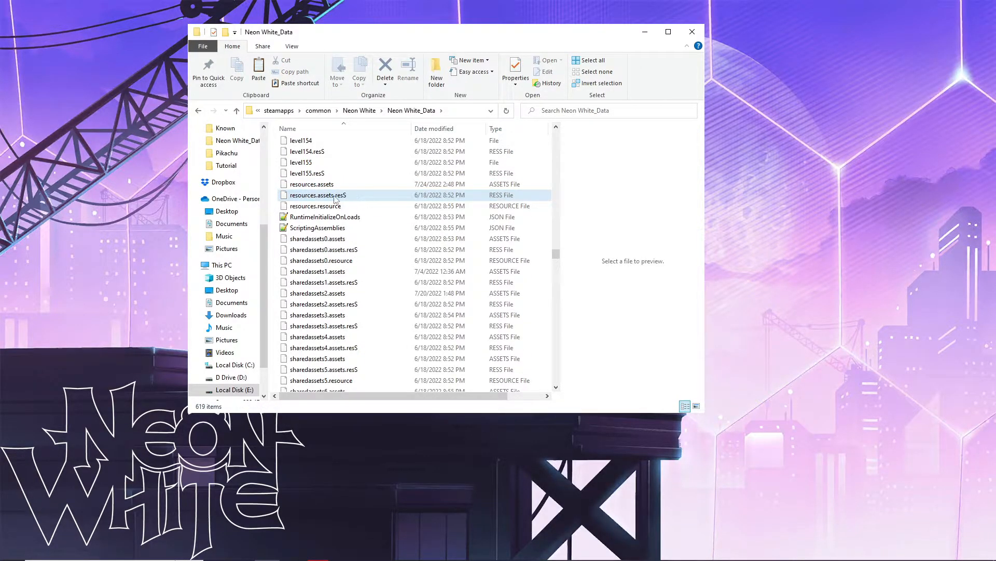
- Copy resources.assets to the clipboard and go back to the Tutorial folder
click(294, 184)
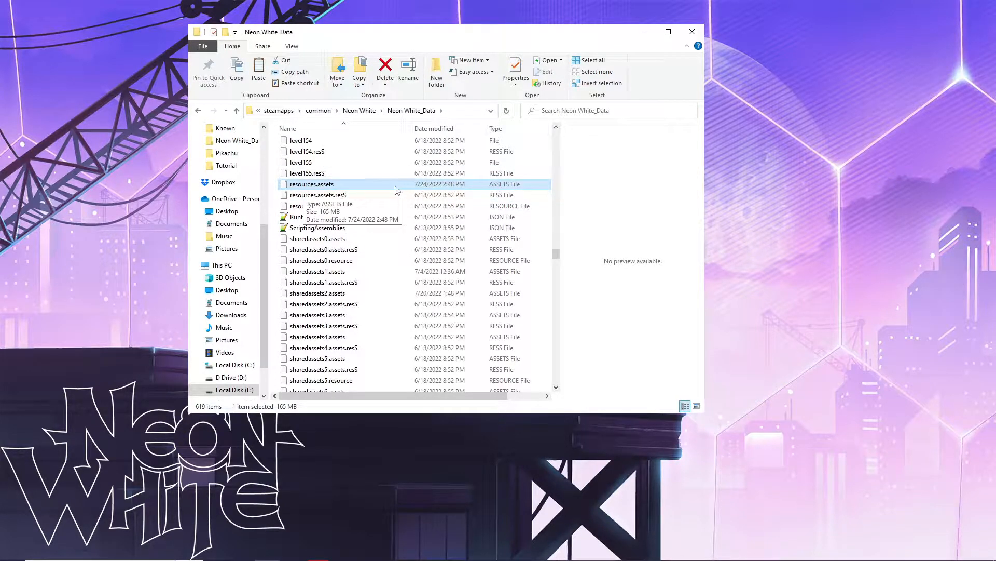
click(346, 186)
click(373, 186)
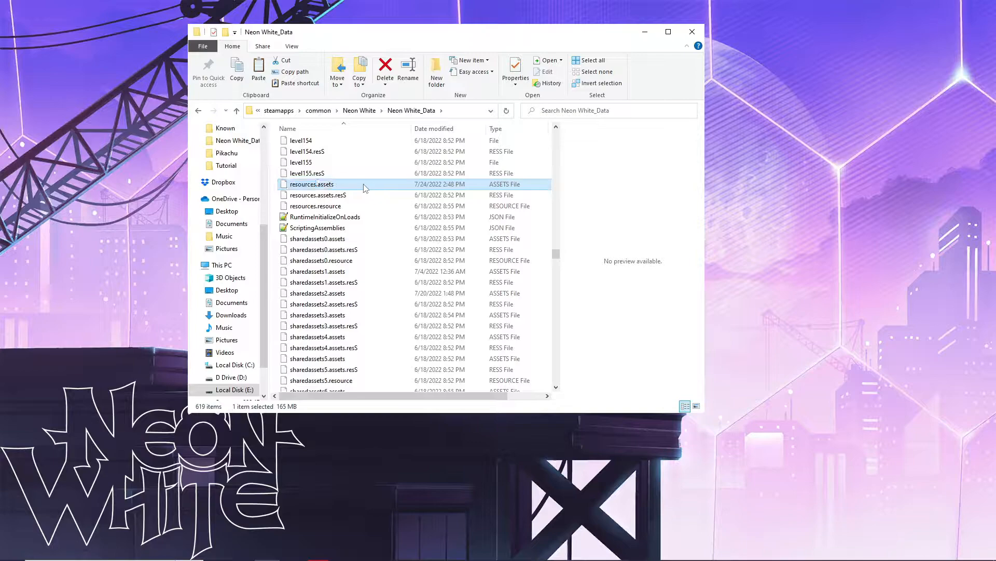
right_click(338, 186)
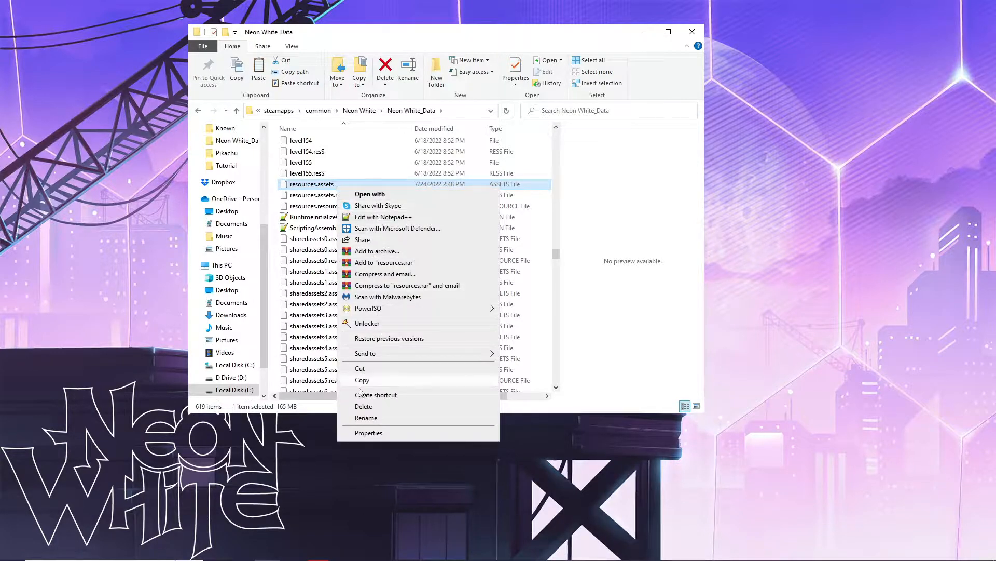
click(368, 379)
scroll(228, 208, up, 1)
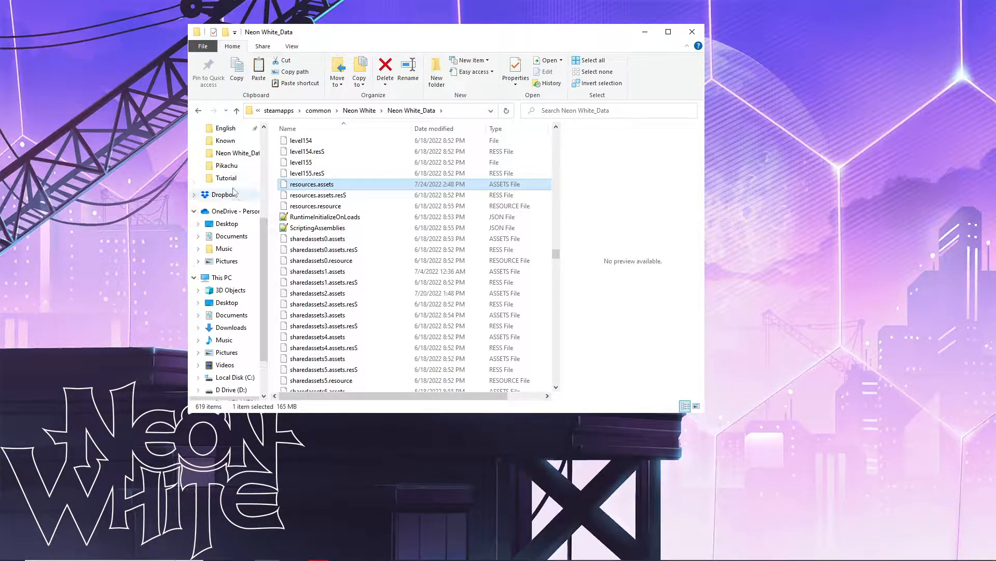
click(226, 178)
right_click(309, 240)
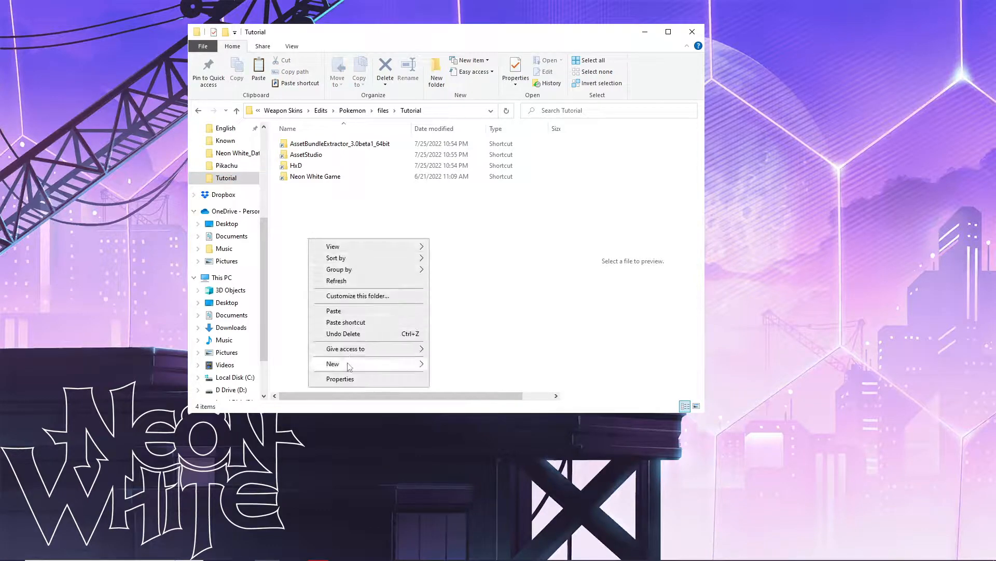
- Create a new folder in Tutorial named 'Original Resources File'
mouse_move(349, 366)
click(460, 364)
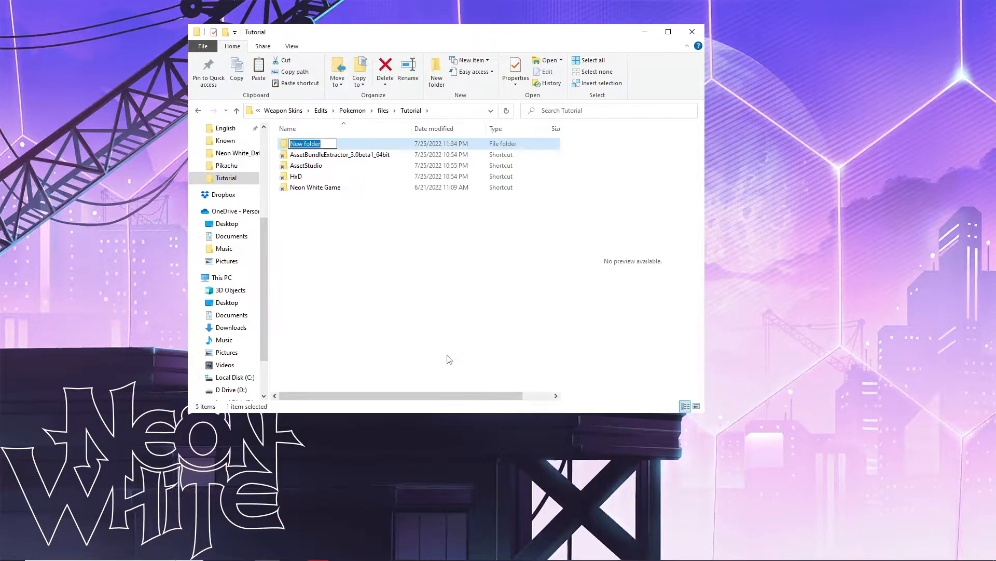
text(Original Resources f)
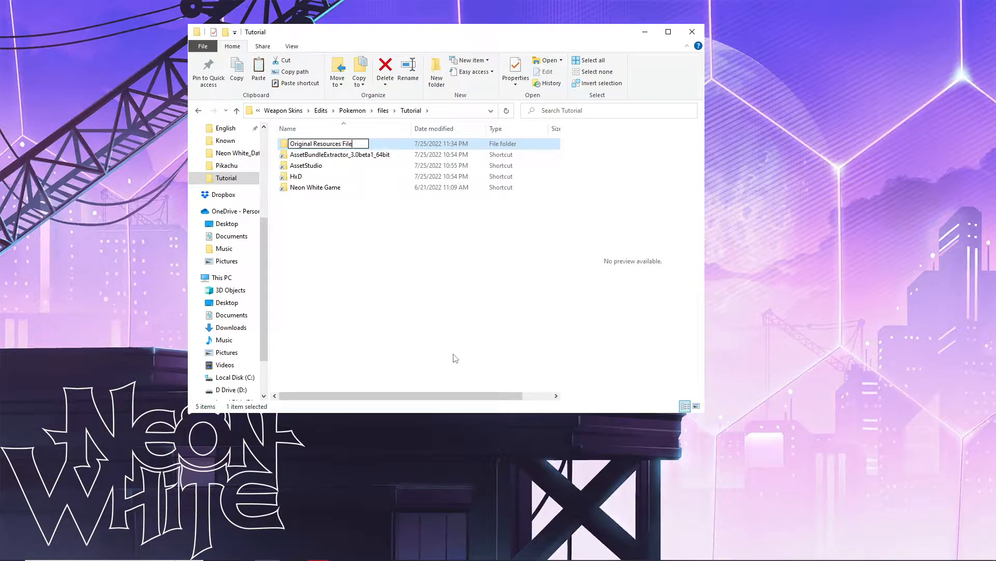
text(ile)
key(Return)
- Paste the 165 MB resources.assets copy into Original Resources File, then return to Tutorial
double_click(340, 144)
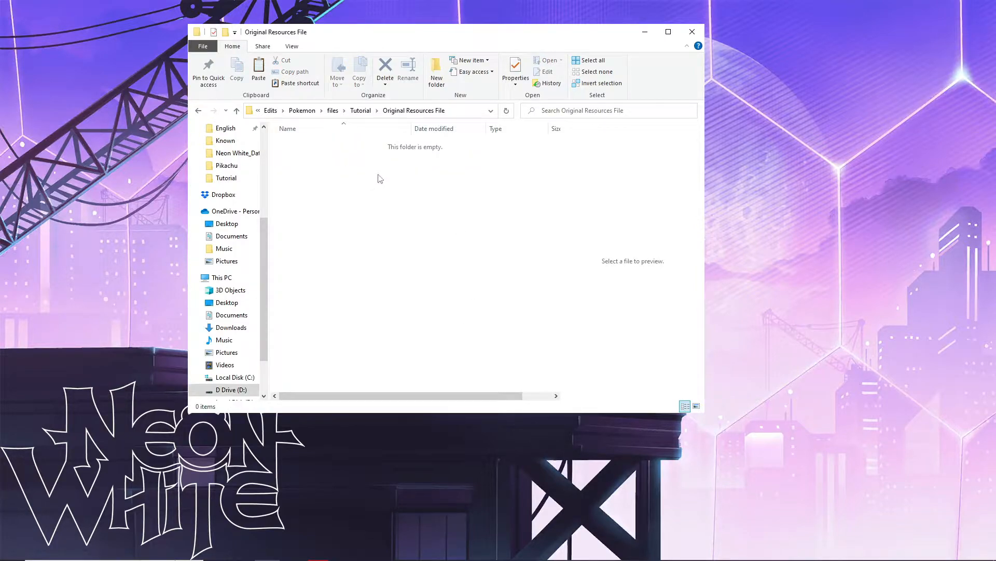
key(ctrl+v)
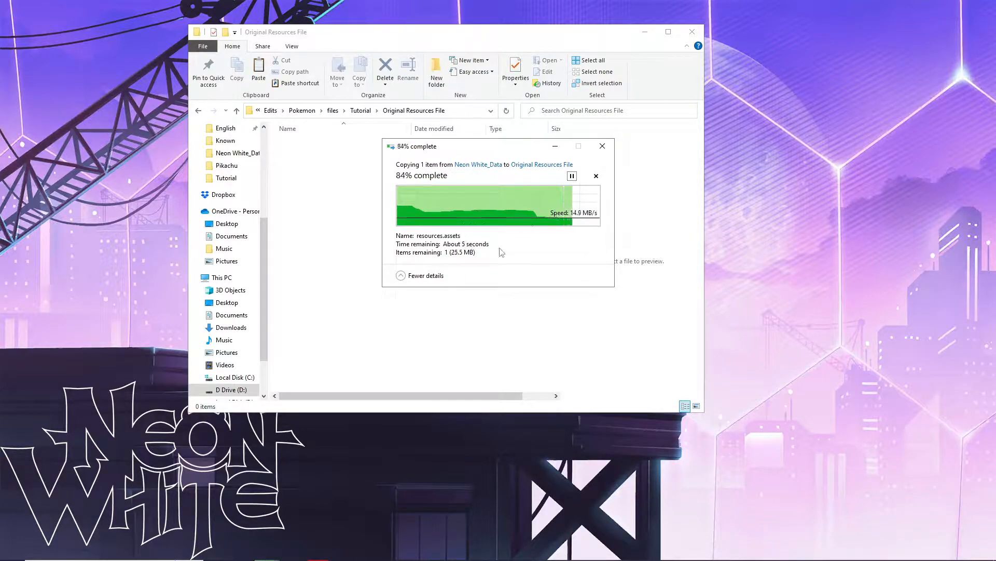
drag(475, 235, 313, 55)
drag(416, 229, 316, 75)
click(326, 225)
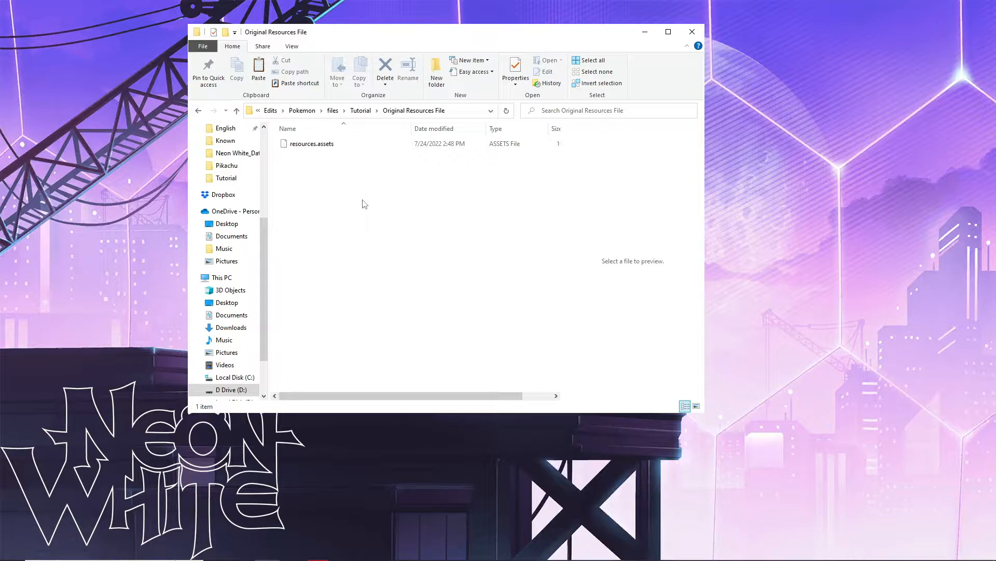
drag(390, 184, 289, 87)
drag(404, 220, 264, 81)
drag(367, 192, 304, 74)
drag(387, 207, 359, 126)
drag(430, 188, 393, 92)
drag(383, 212, 330, 114)
drag(376, 257, 408, 129)
drag(352, 220, 462, 88)
drag(388, 208, 471, 95)
drag(345, 186, 452, 102)
drag(345, 213, 453, 99)
drag(330, 188, 456, 96)
drag(329, 162, 482, 131)
drag(371, 165, 487, 136)
drag(441, 161, 311, 133)
drag(505, 170, 363, 132)
drag(444, 185, 353, 130)
drag(488, 182, 353, 129)
drag(438, 171, 291, 133)
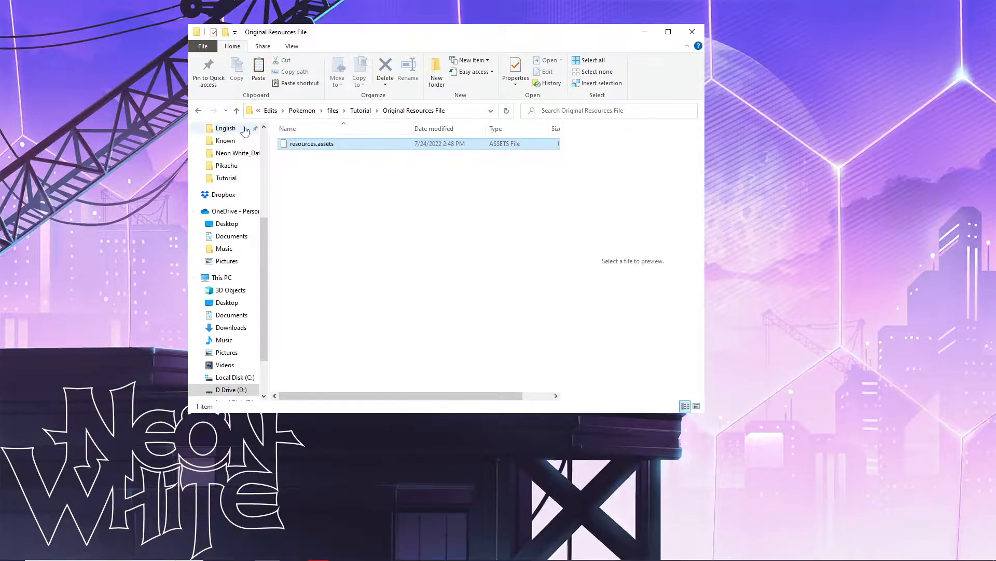
key(alt+Left)
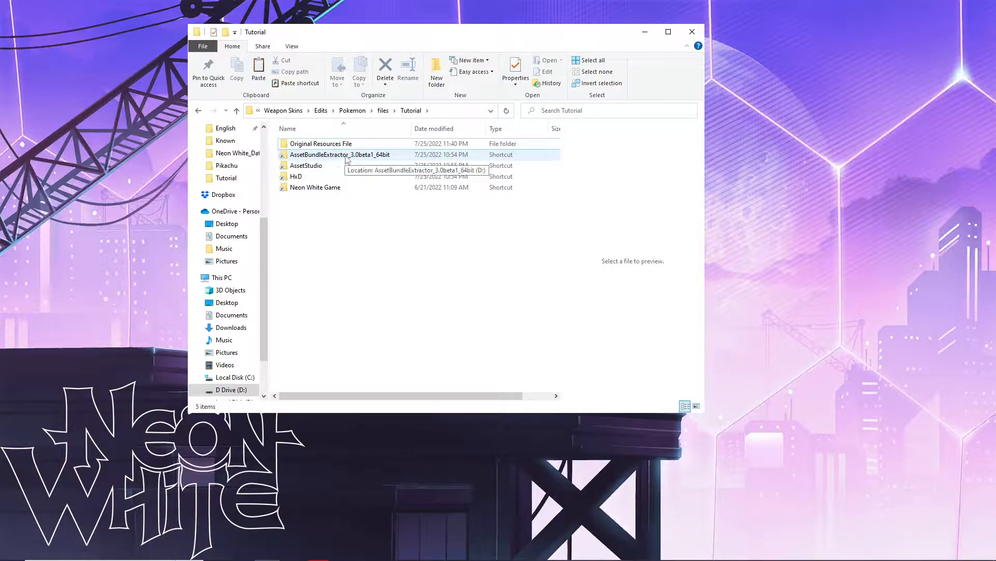
- Launch Asset Bundle Extractor and load resources.assets from Tutorial\Original Resources File
double_click(346, 155)
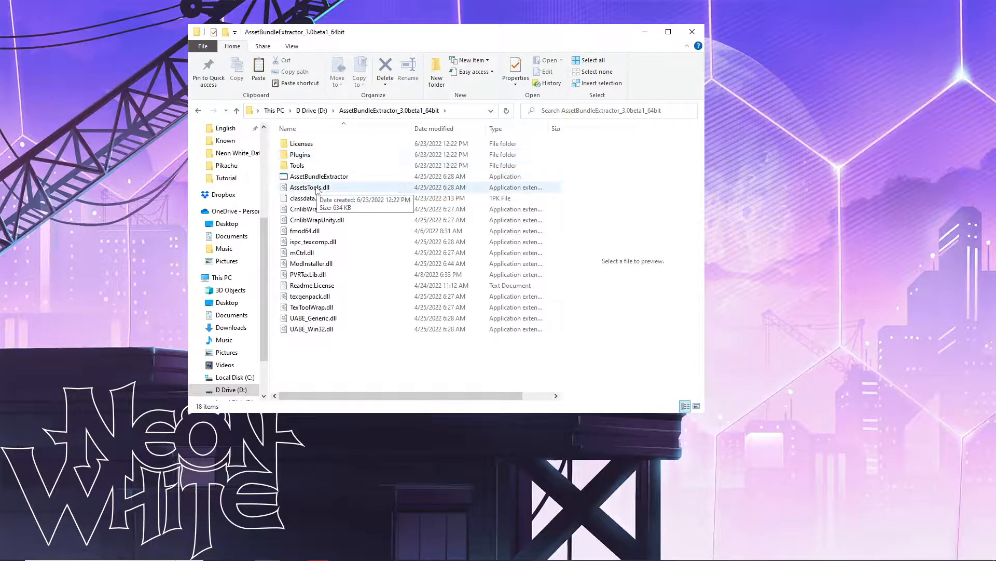
double_click(335, 177)
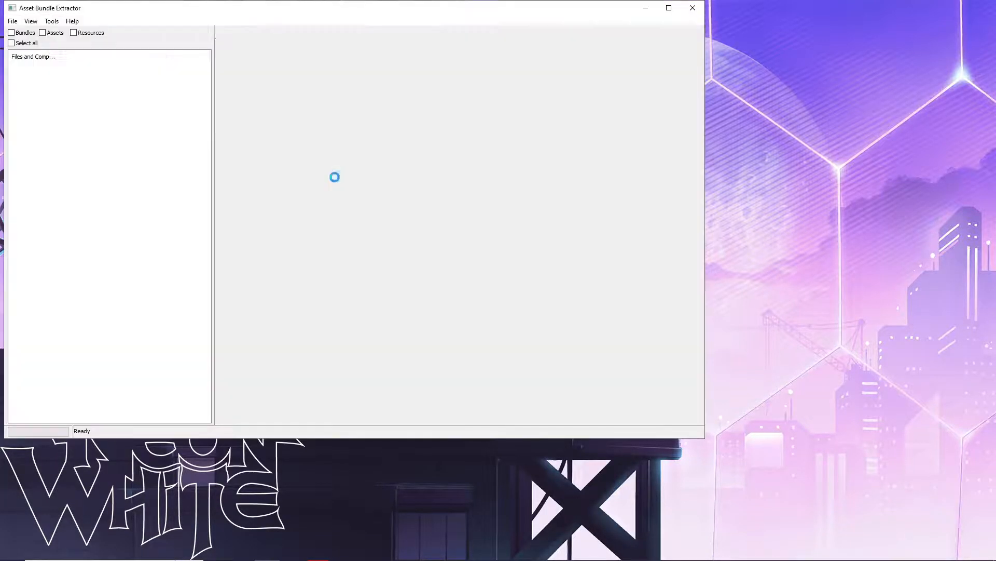
click(13, 22)
click(28, 34)
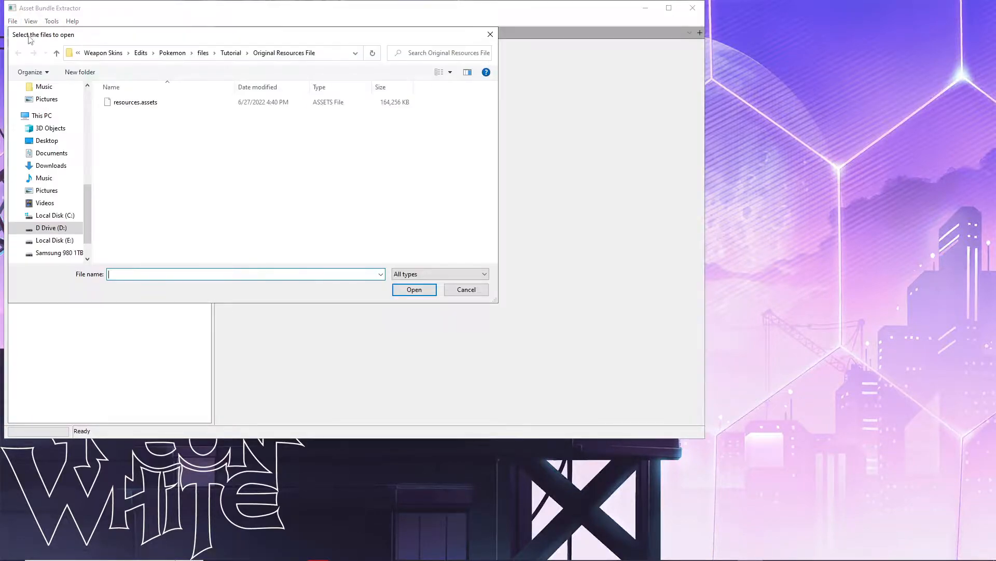
click(238, 59)
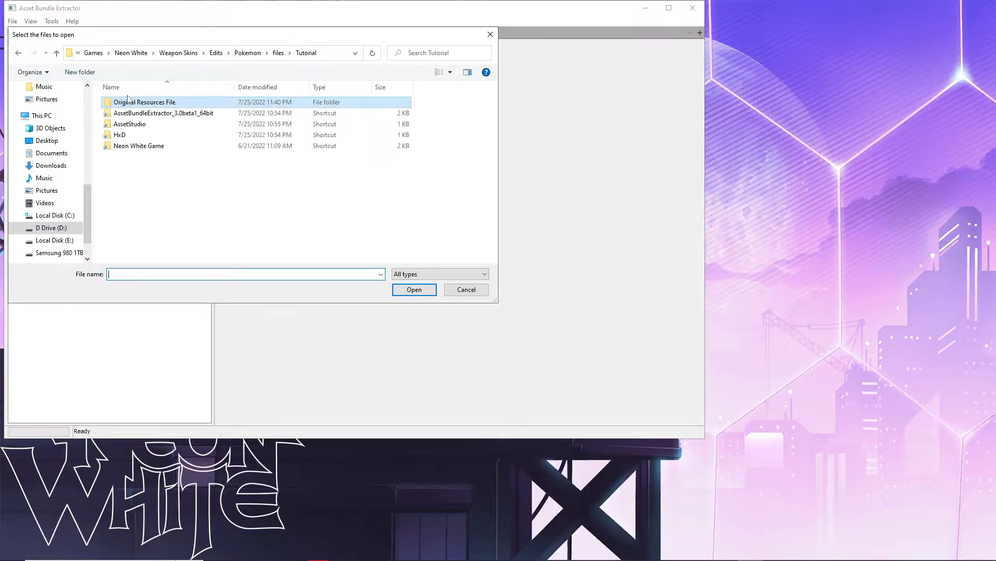
double_click(202, 106)
double_click(139, 104)
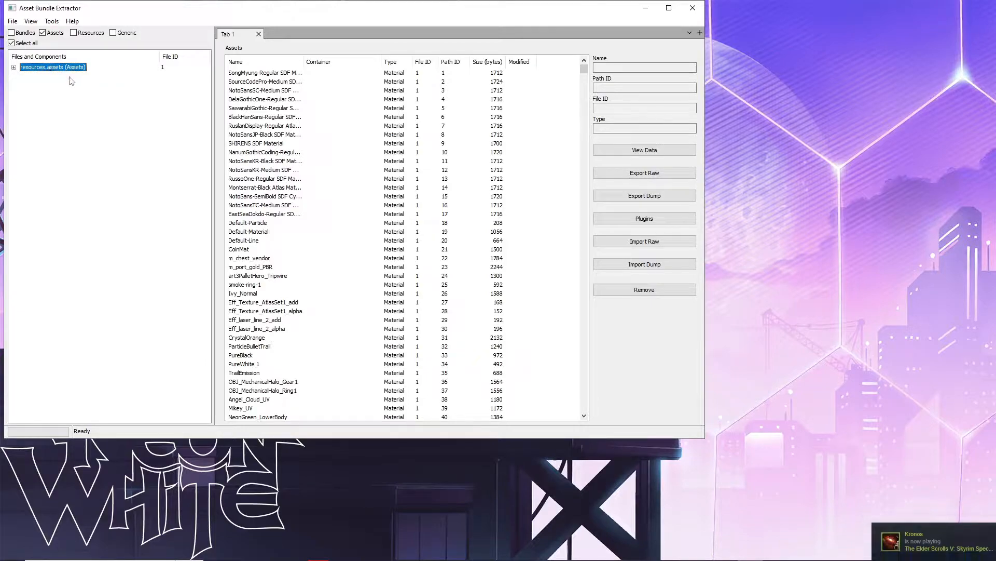
- Search assets by name for I2Languages to find Path ID 12314
click(280, 91)
click(32, 22)
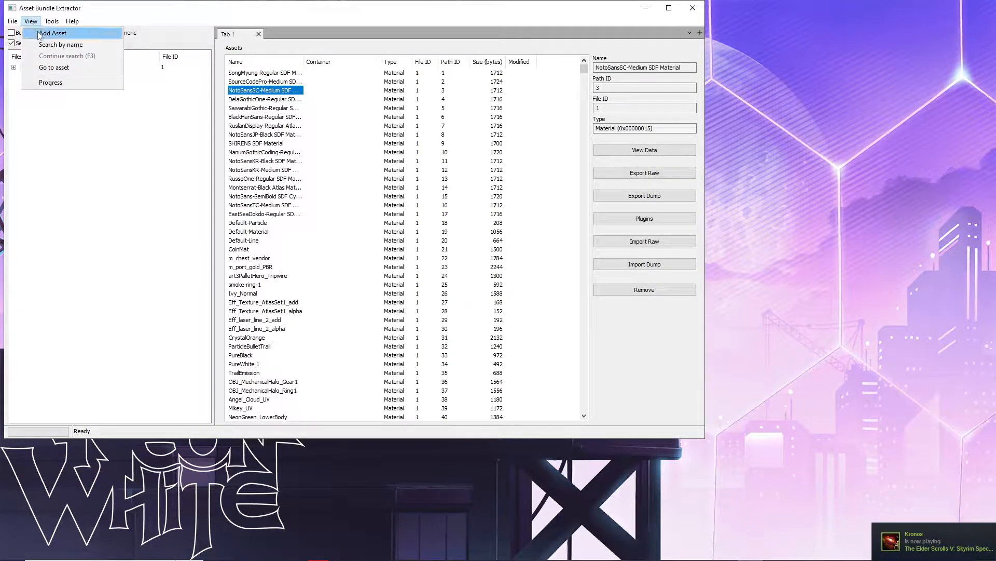
click(36, 23)
click(36, 23)
click(36, 23)
click(36, 23)
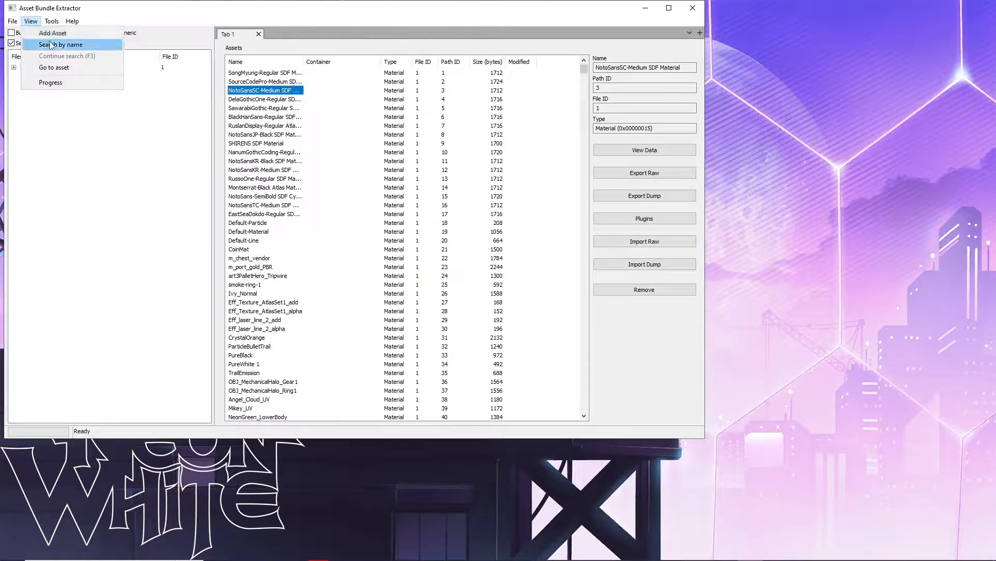
click(51, 44)
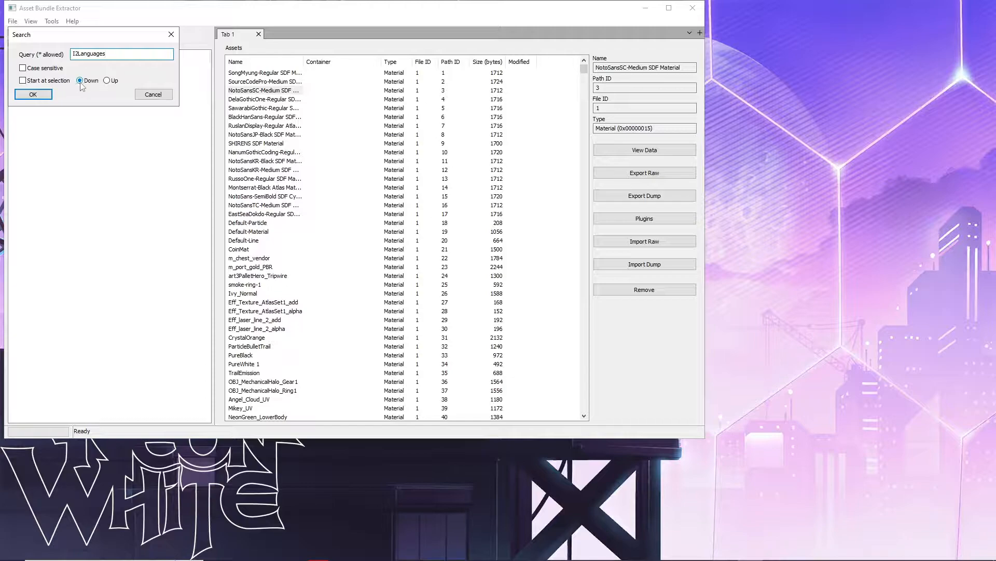
click(36, 97)
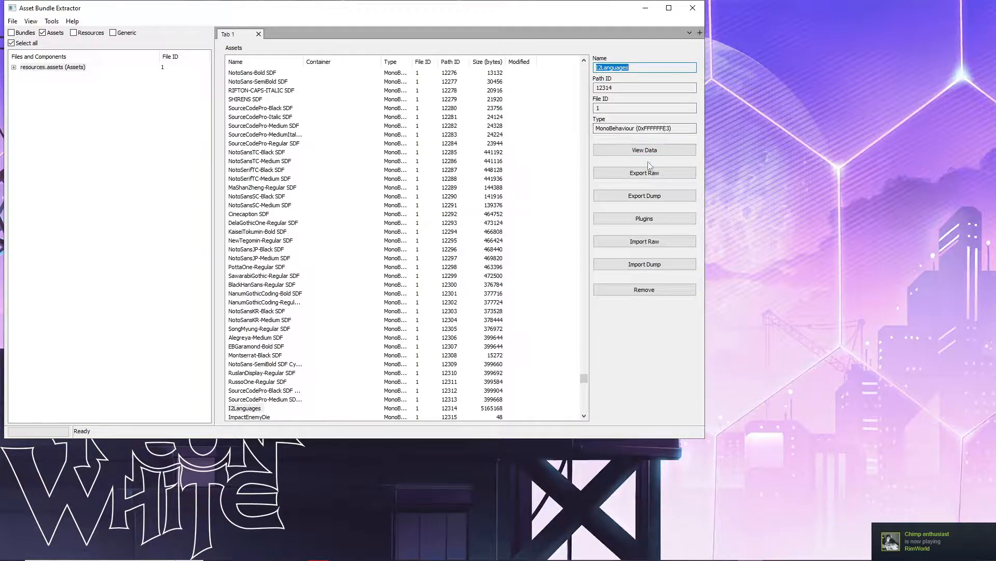
- Export I2Languages raw as I2Languages-resources.assets-12314 into a new Tutorial\Languages folder, then close UABE
click(639, 177)
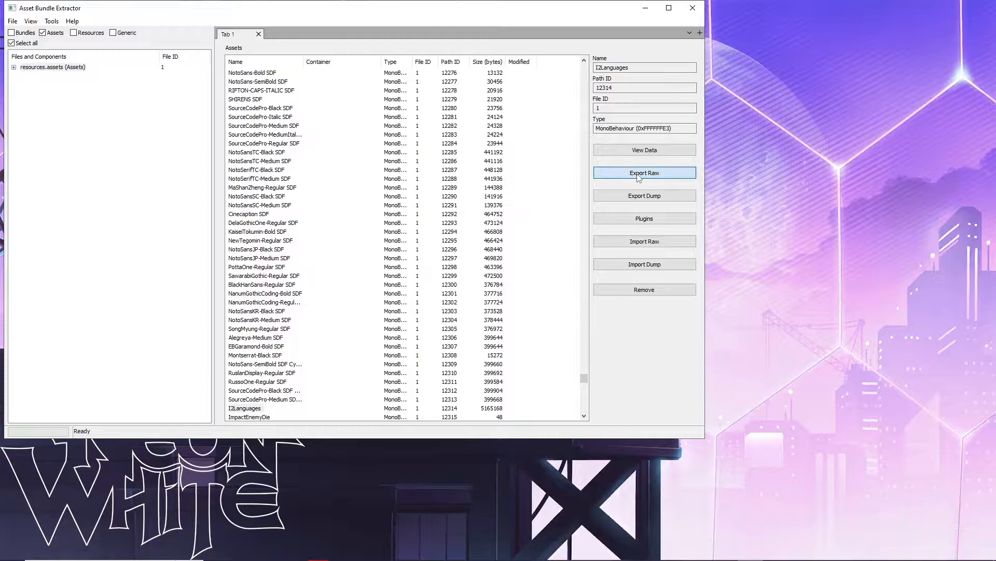
right_click(276, 204)
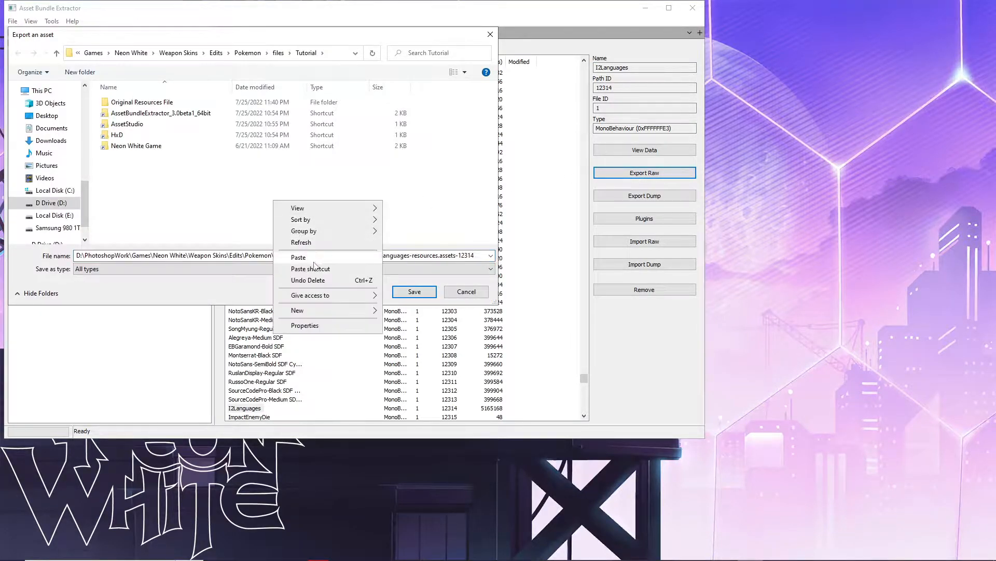
mouse_move(306, 314)
click(411, 315)
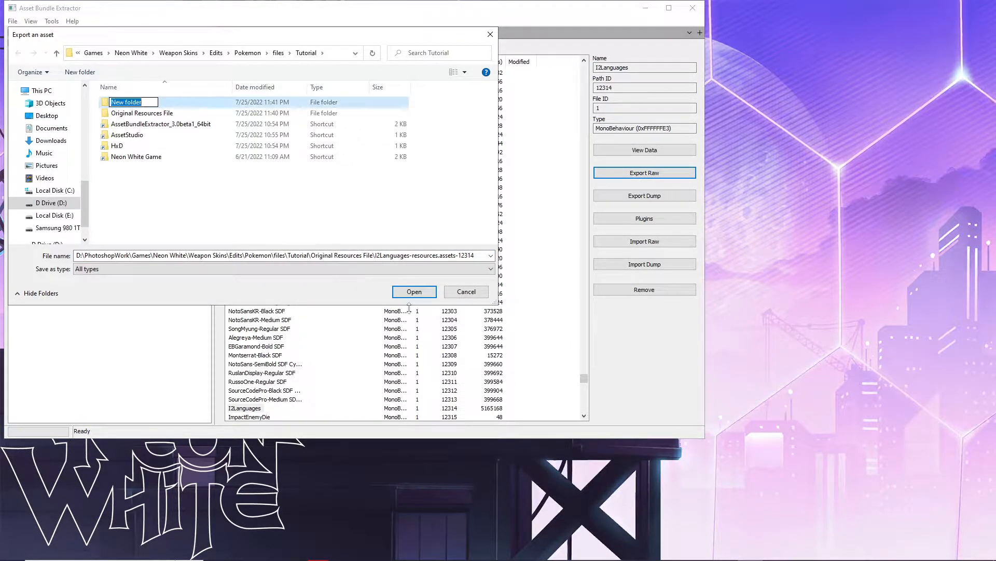
text(Languages)
click(407, 293)
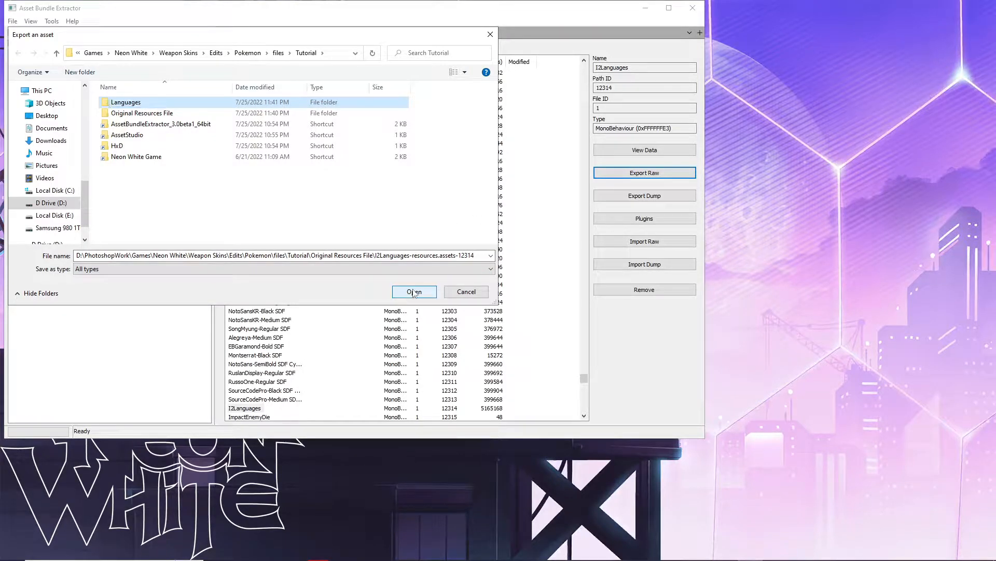
click(407, 293)
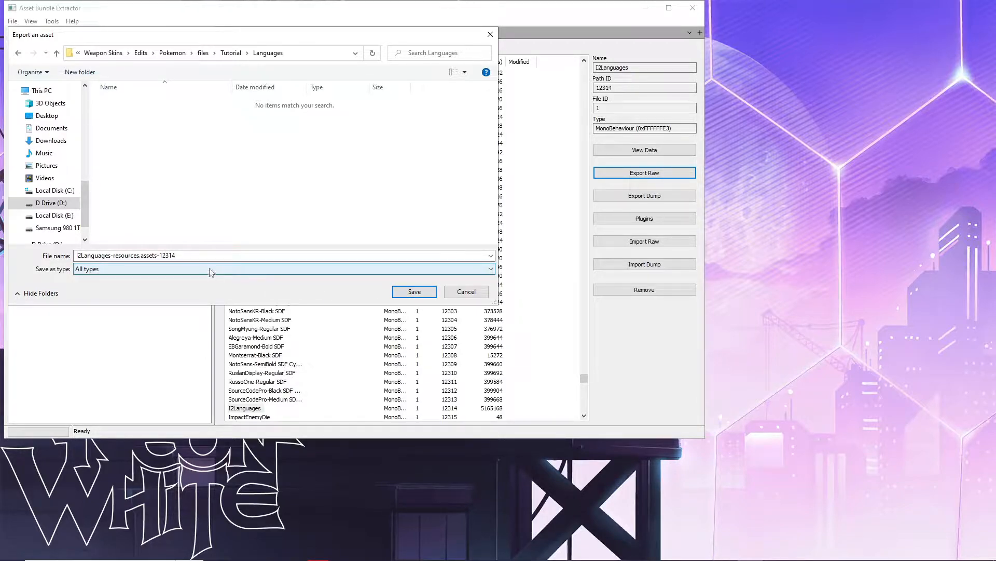
click(419, 298)
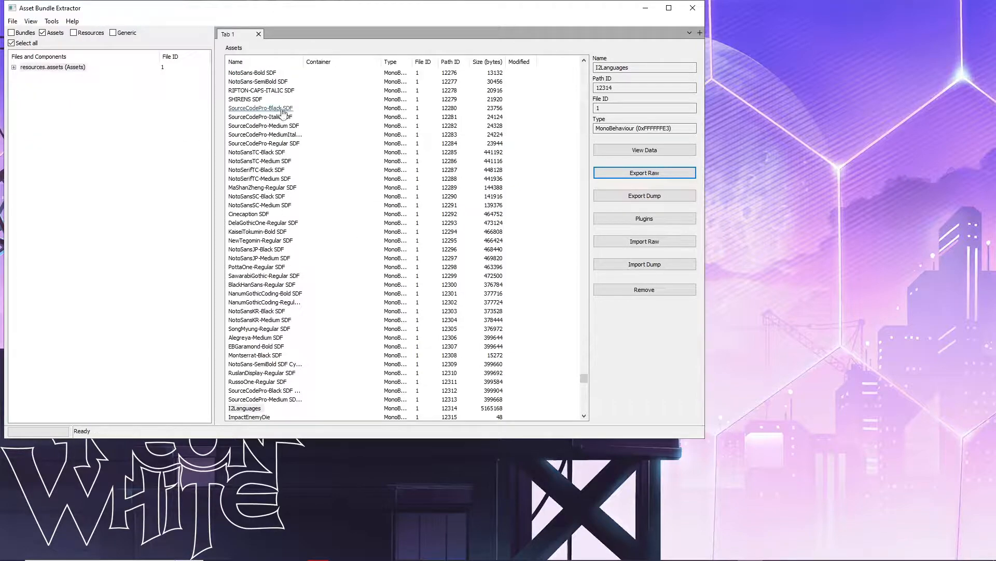
click(698, 11)
click(227, 178)
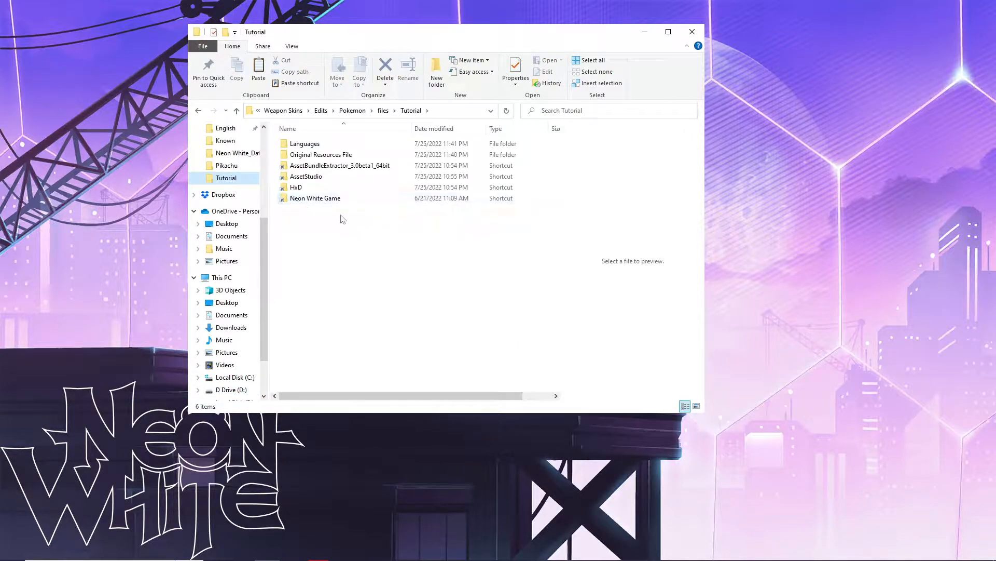
- Launch HxD and open Tutorial\Languages\I2Languages-resources.assets-12314
double_click(300, 187)
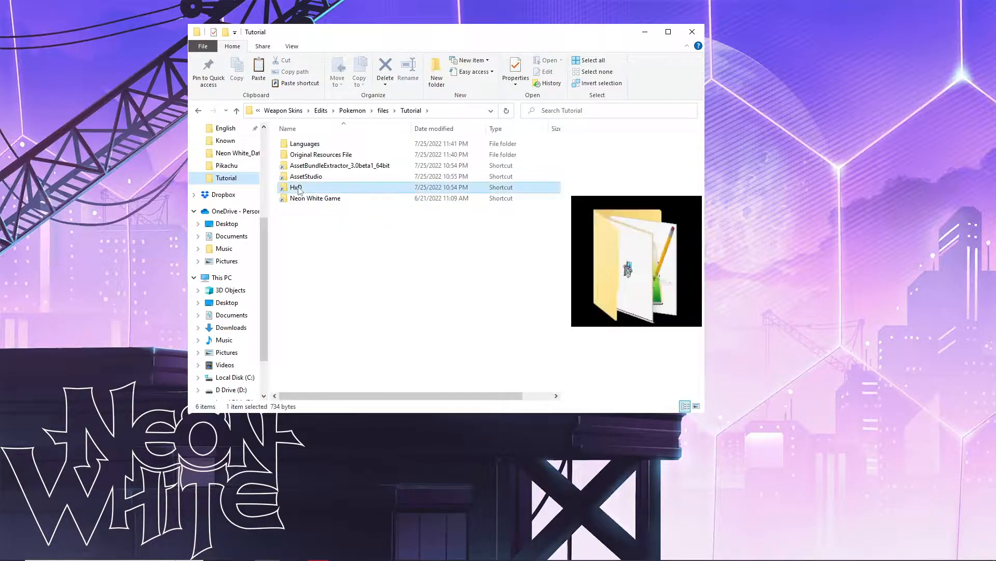
double_click(302, 155)
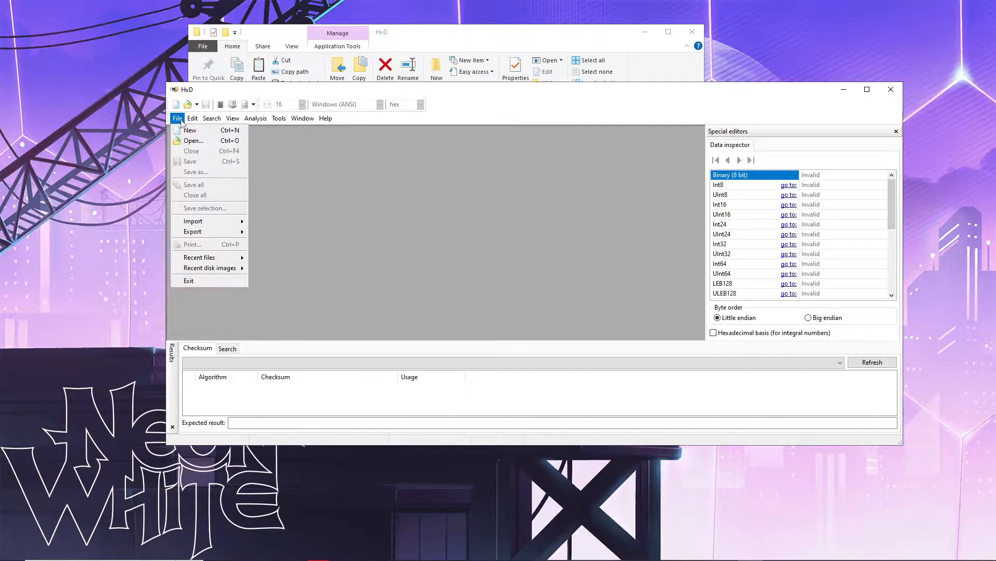
click(189, 140)
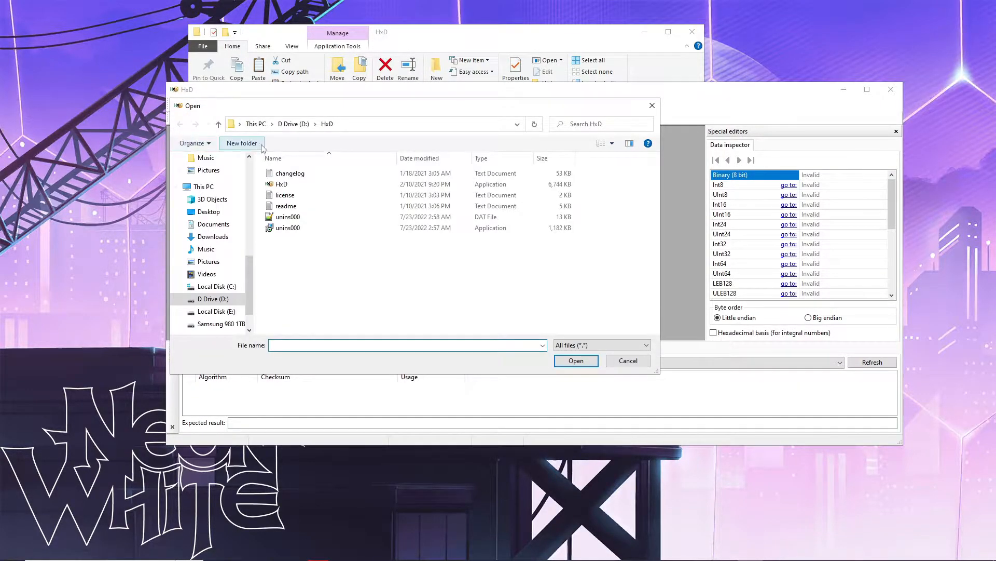
scroll(213, 208, up, 3)
click(211, 183)
double_click(283, 173)
double_click(286, 178)
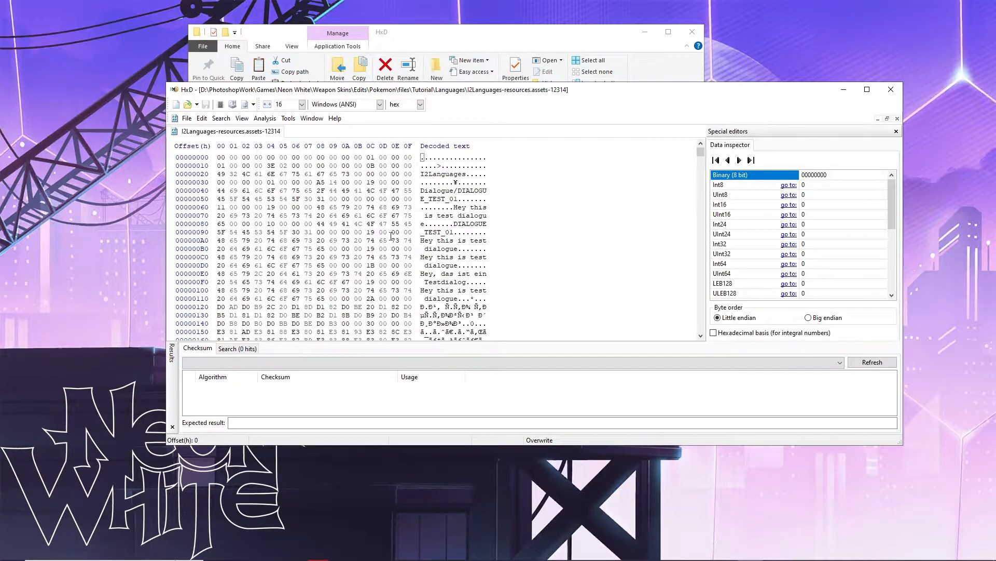
- Set HxD's byte group size to 4
click(244, 120)
mouse_move(273, 191)
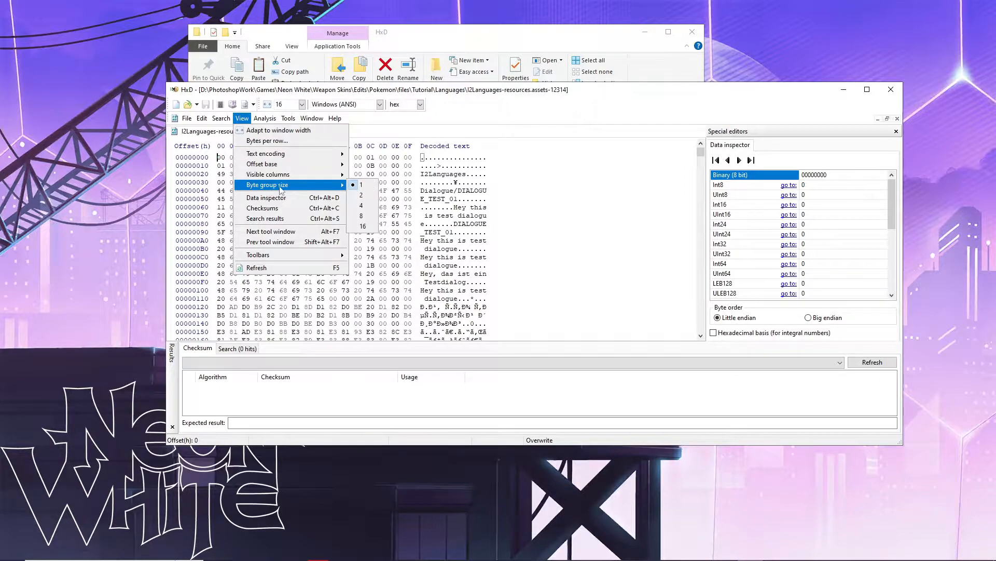
click(362, 205)
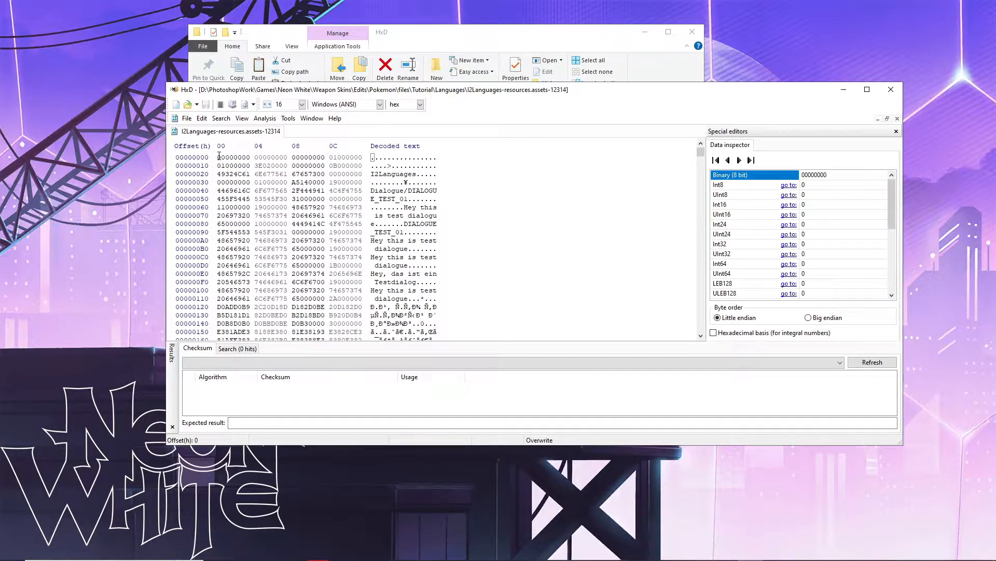
- Select the first seven bytes and inspect the bytes at offsets 39 and 3A
drag(219, 156, 281, 159)
click(311, 182)
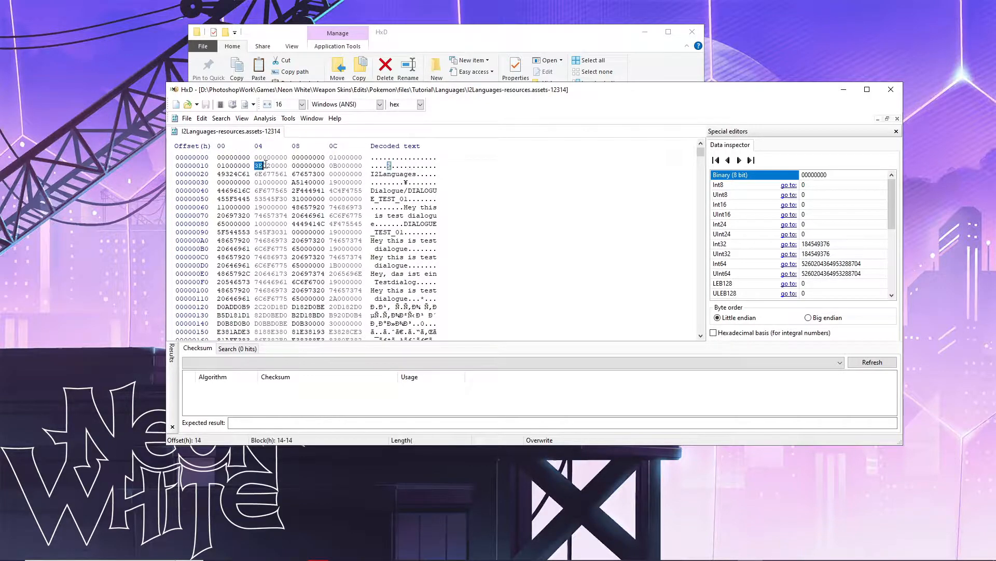
click(305, 181)
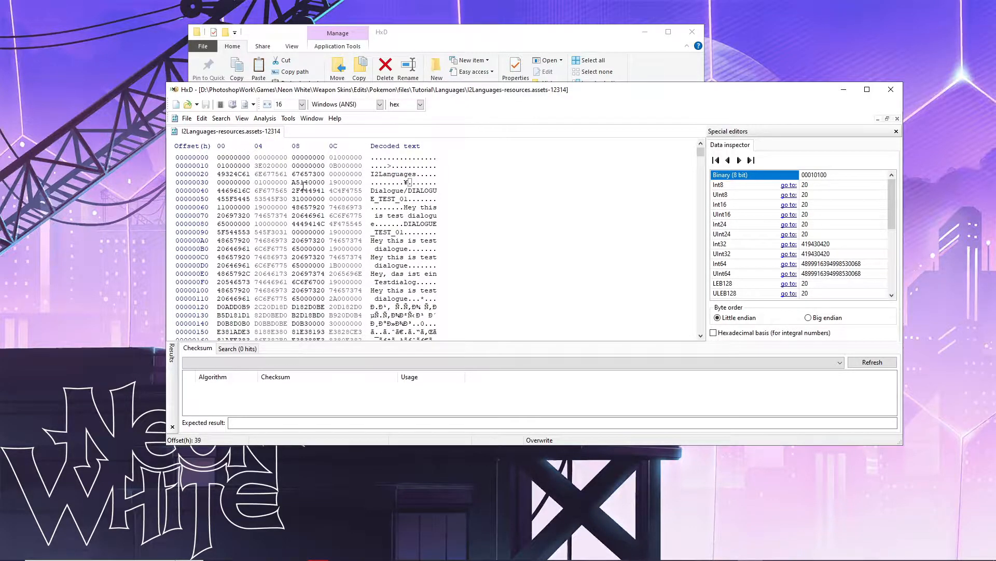
key(ctrl+f)
click(632, 196)
click(226, 119)
- Search the whole file for text 'DISCARD_' with direction All, listing all hits
click(229, 131)
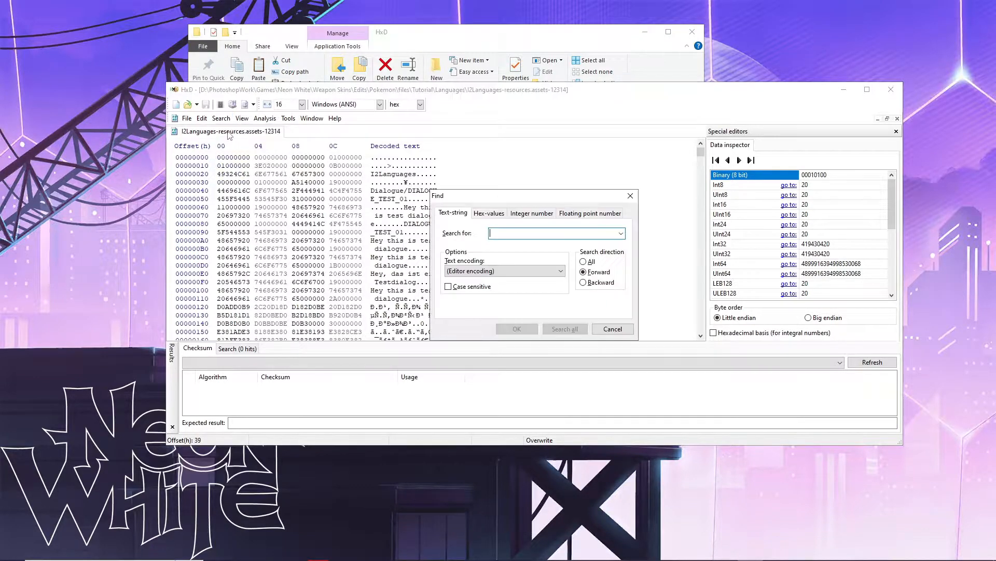
click(632, 197)
click(422, 190)
key(ctrl+f)
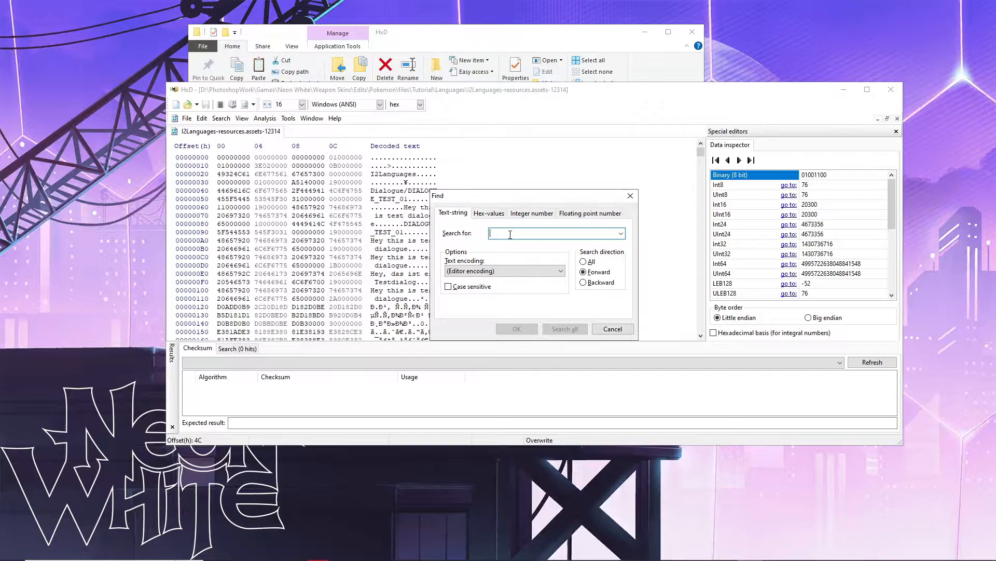
text(DISCARD)
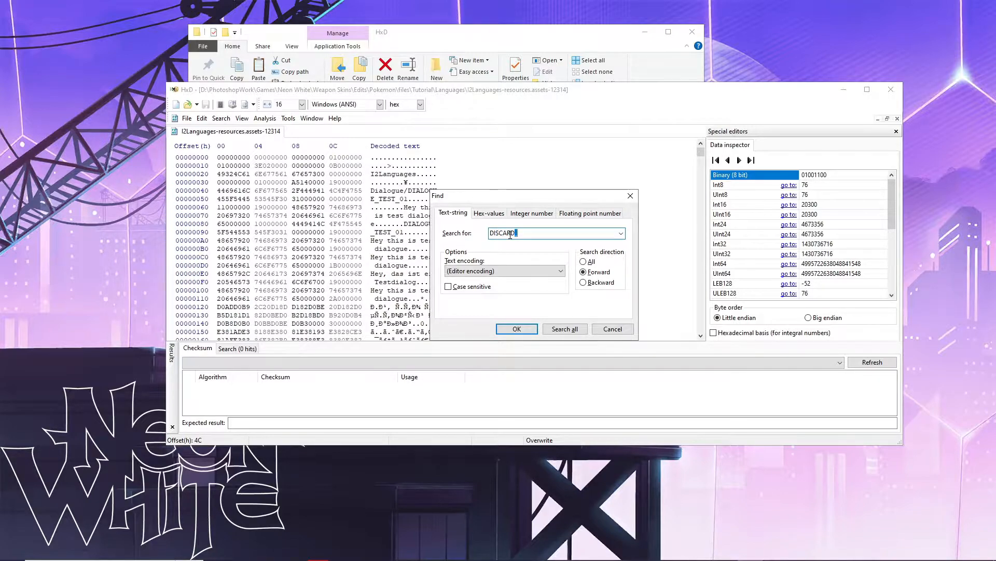
key(ctrl+a)
key(BackSpace)
text(DISCARD_ELEVATE)
key(BackSpace)
key(BackSpace)
key(BackSpace)
key(BackSpace)
text(DOMINION)
key(BackSpace)
key(BackSpace)
key(BackSpace)
key(BackSpace)
key(BackSpace)
key(BackSpace)
click(590, 262)
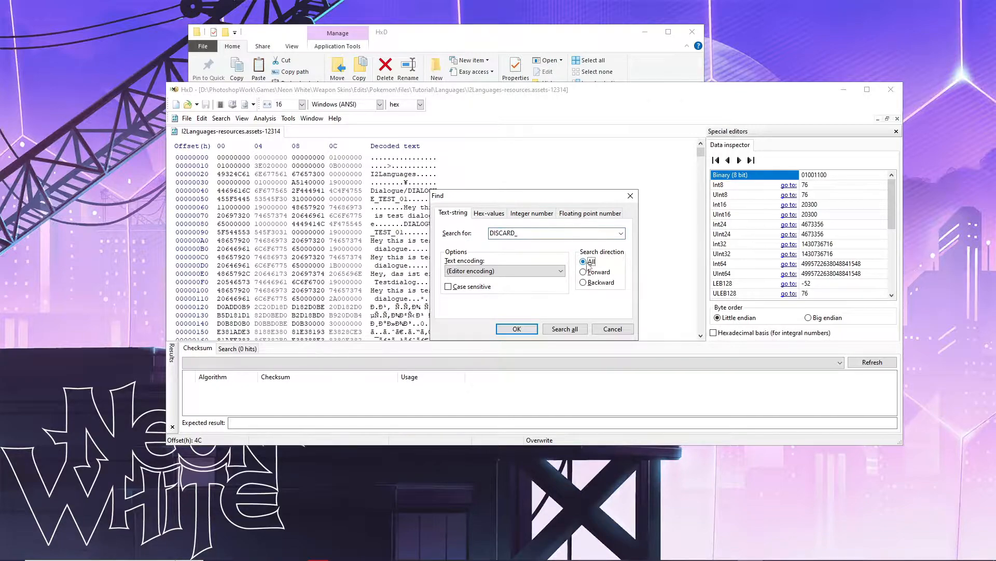
click(565, 329)
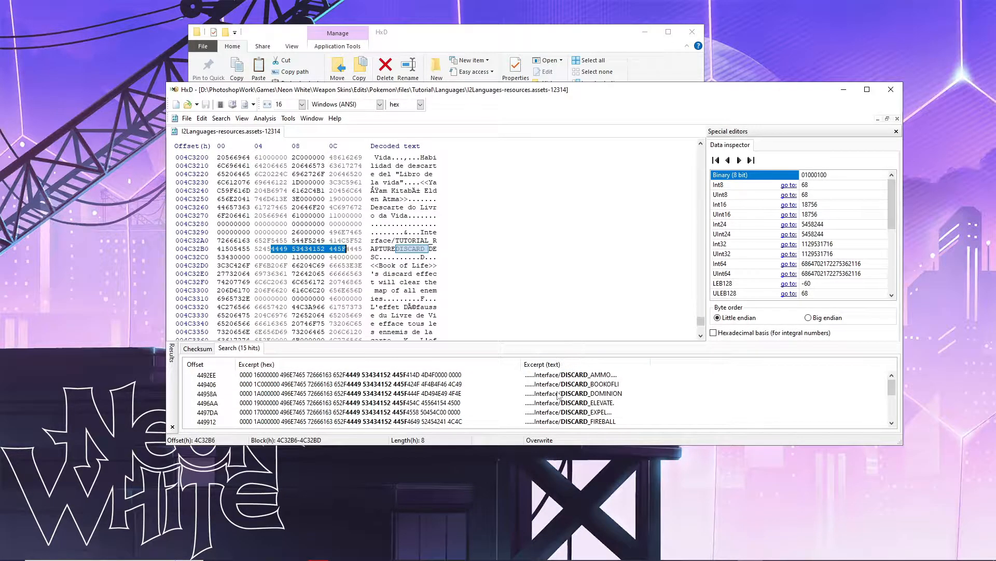
- Scroll through the 15 DISCARD_ hits and select the 44958A DISCARD_DOMINION result
click(577, 423)
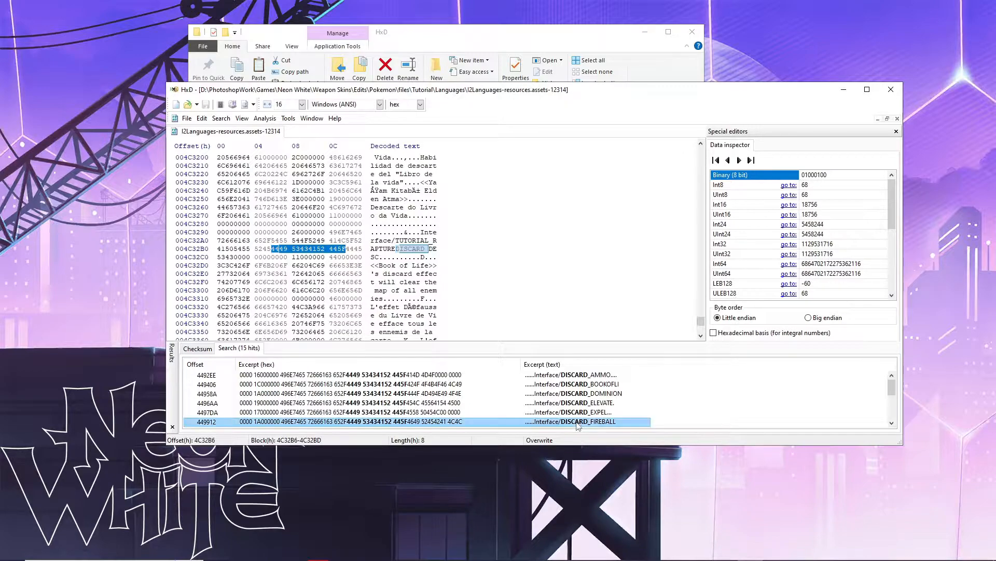
scroll(592, 403, down, 2)
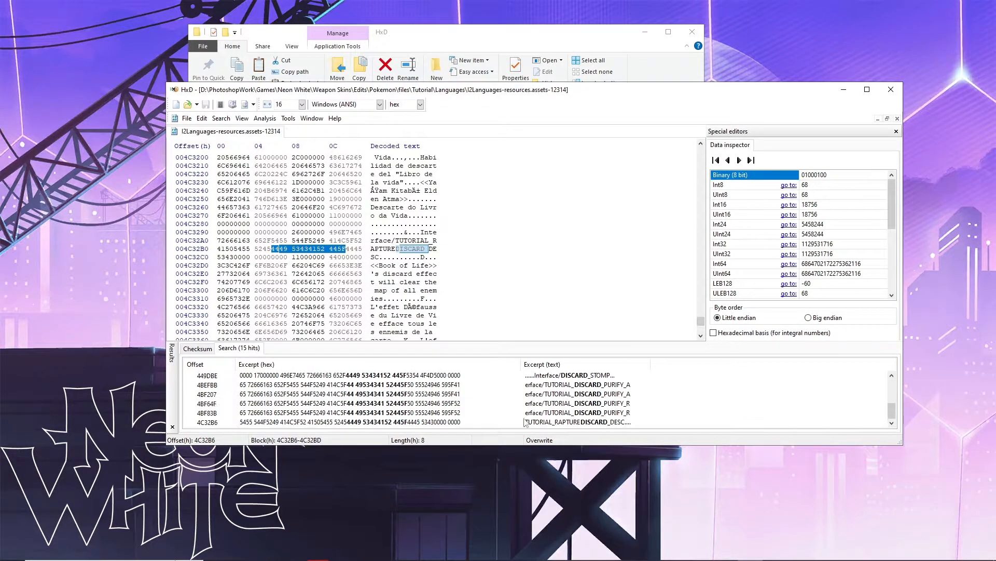
scroll(622, 418, up, 1)
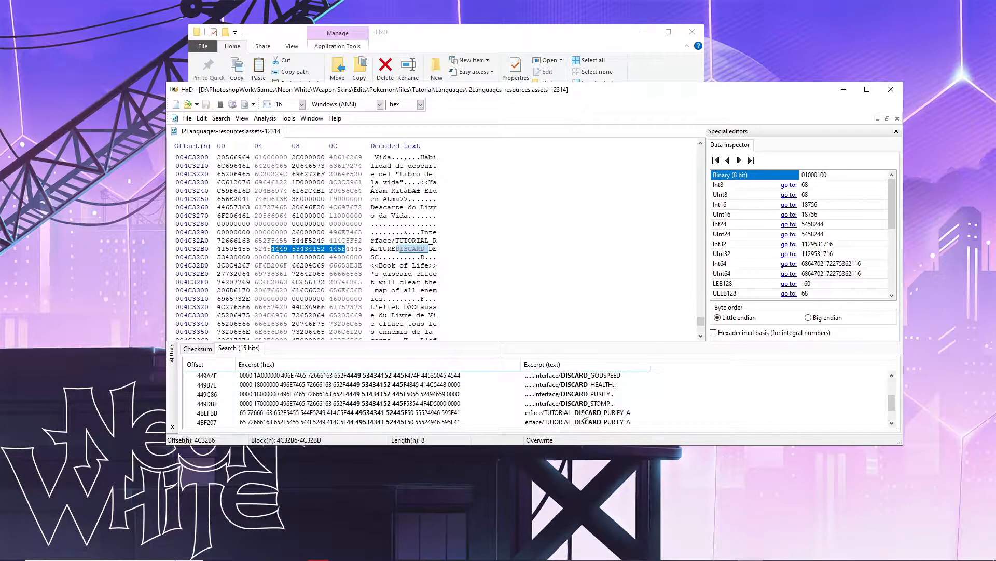
scroll(556, 413, up, 2)
scroll(557, 409, up, 1)
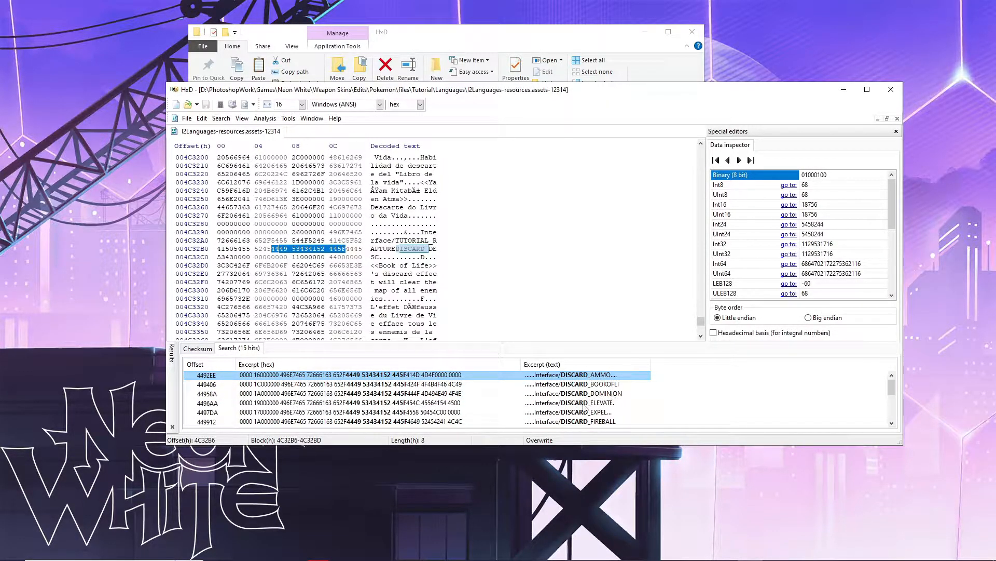
scroll(619, 410, down, 1)
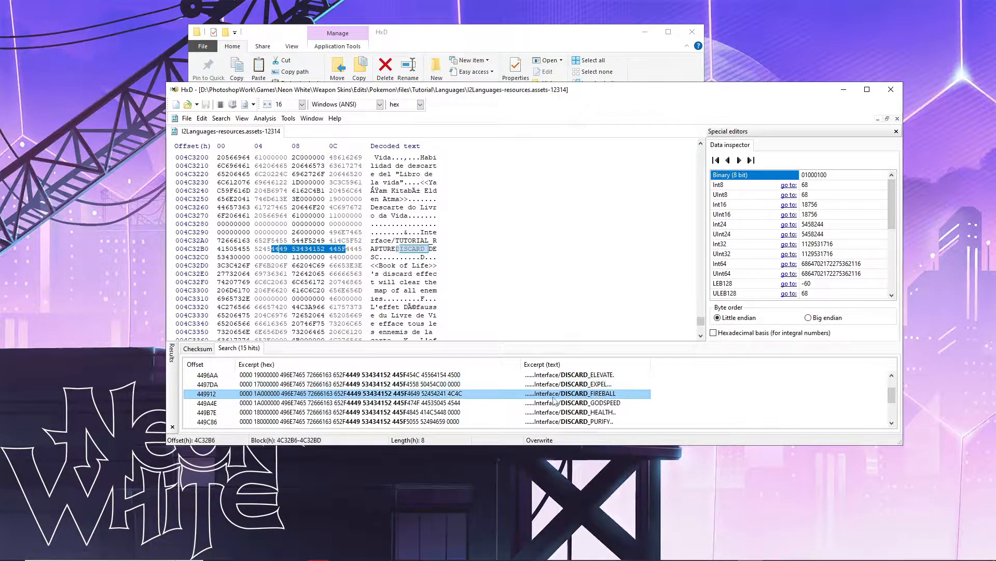
scroll(570, 407, down, 1)
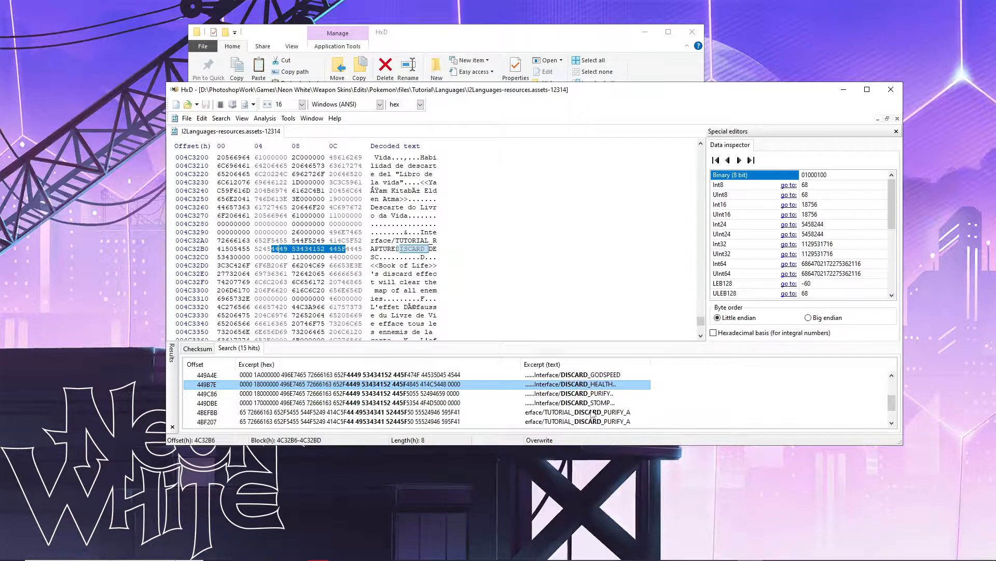
scroll(590, 412, up, 1)
scroll(589, 410, up, 1)
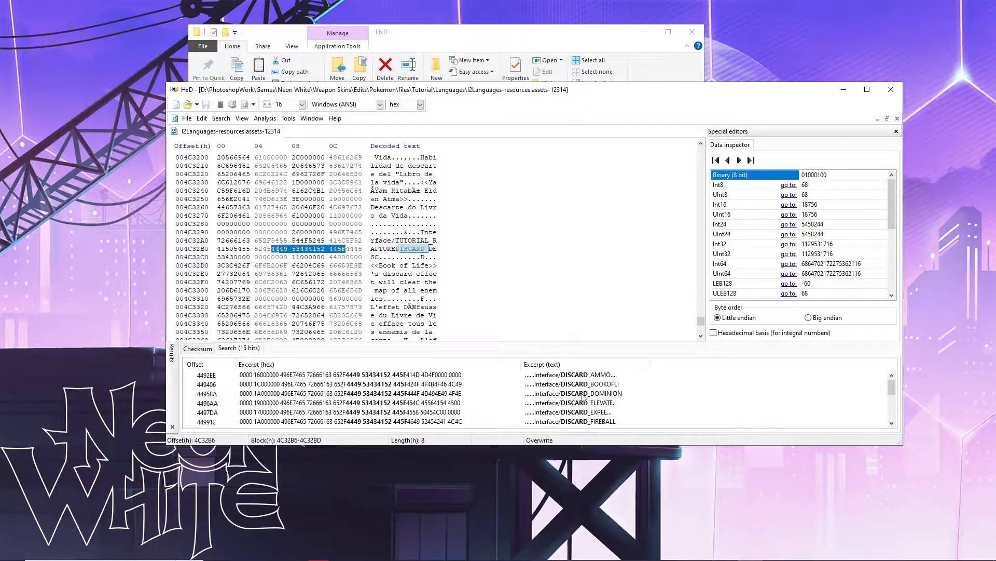
click(582, 395)
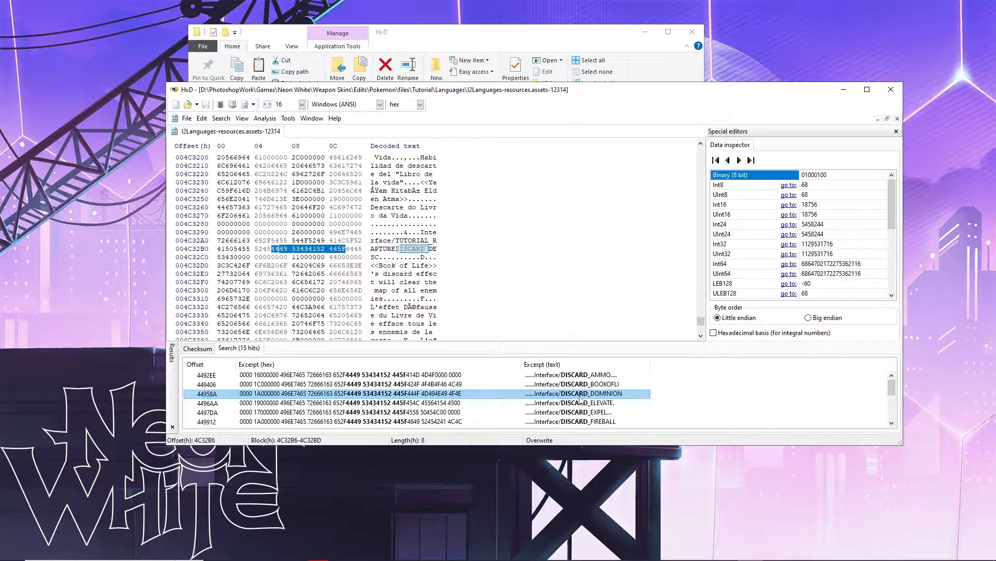
- Jump to the DISCARD_DOMINION entry near offset 4495A8 and select its Dominion text
double_click(580, 396)
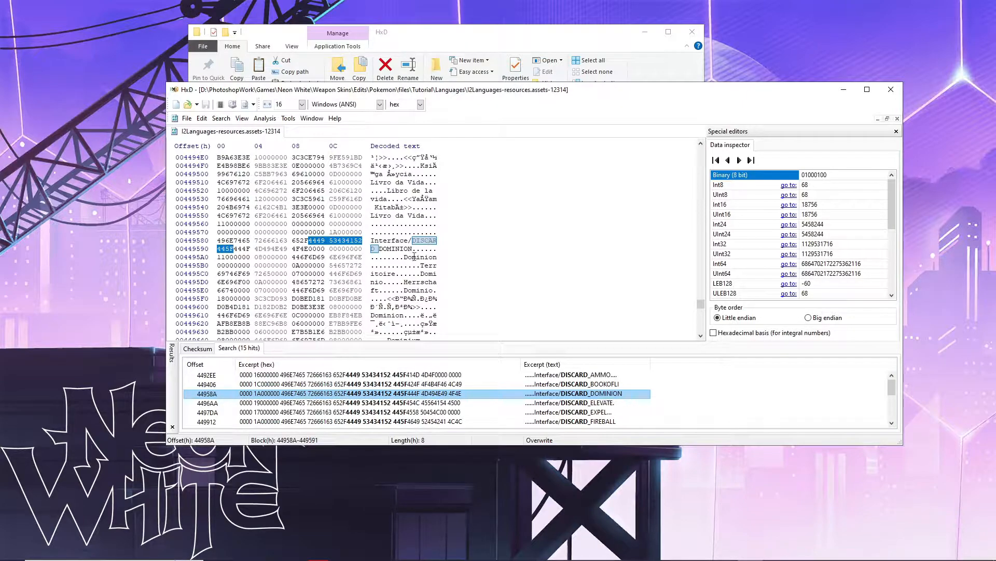
drag(404, 257, 438, 259)
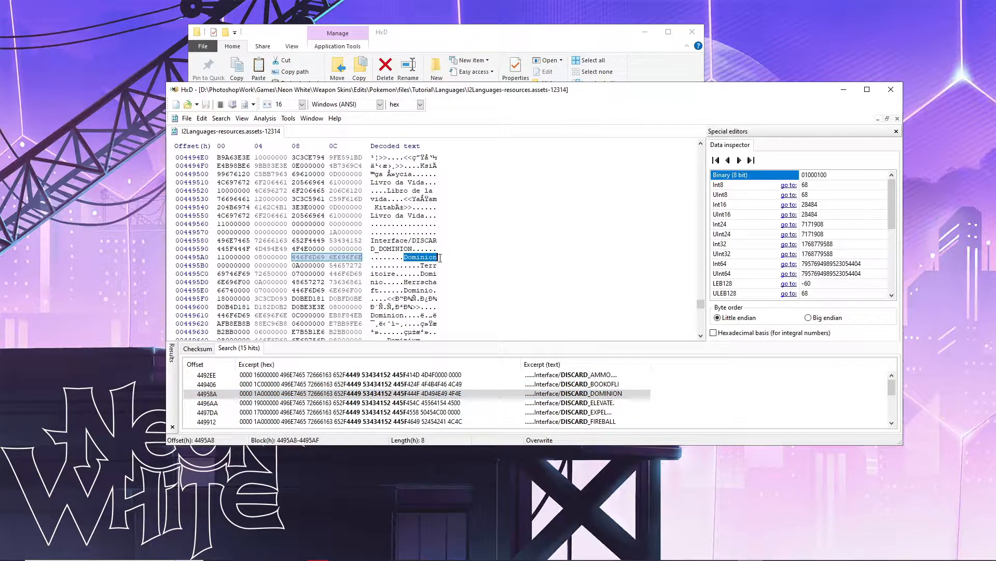
drag(421, 265, 393, 274)
click(408, 267)
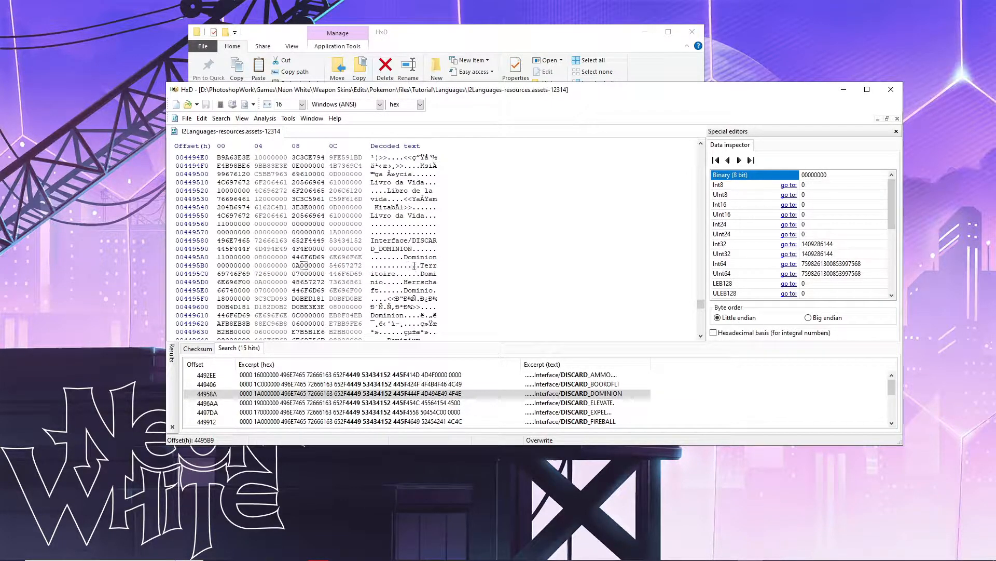
- Select the Dominion bytes piece by piece (Domi, 44, 446F) to check them
drag(404, 257, 447, 259)
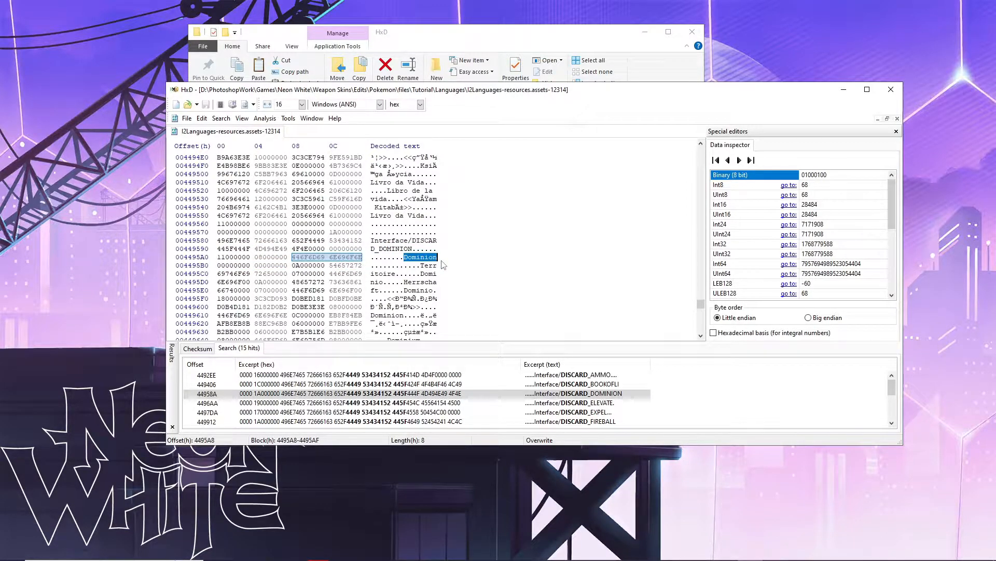
click(405, 257)
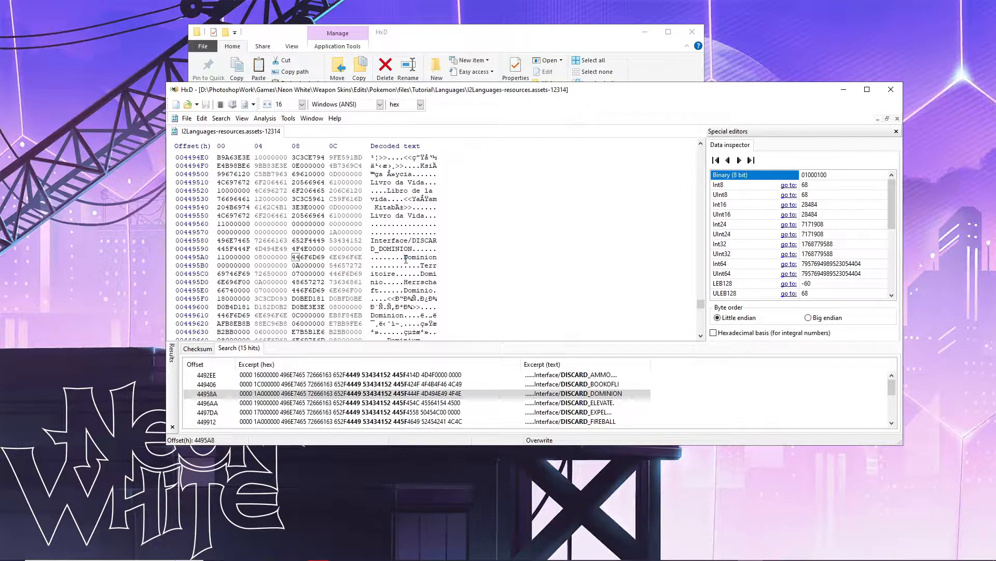
shift+click(324, 257)
shift+click(306, 257)
drag(305, 257, 326, 258)
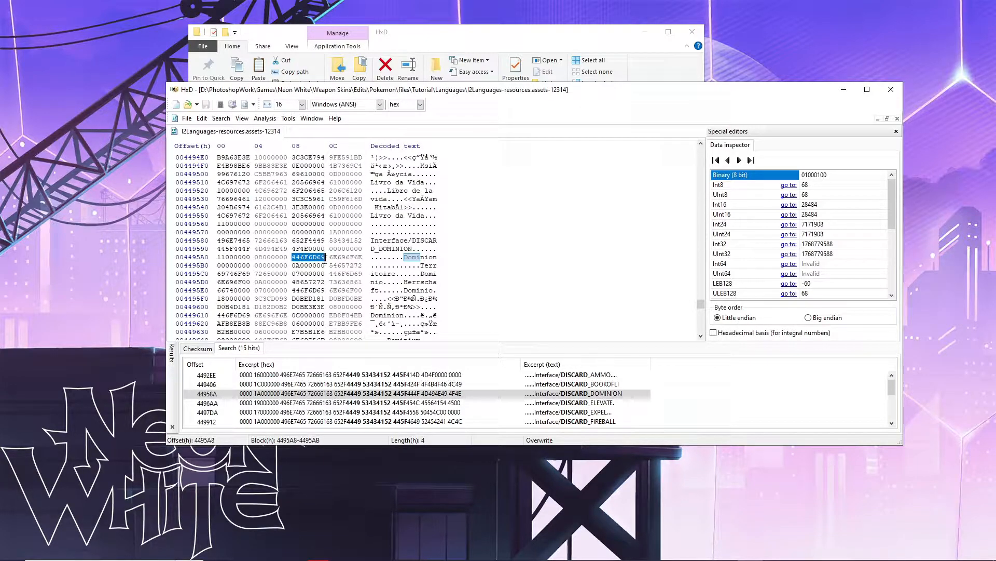
click(326, 258)
drag(292, 257, 299, 258)
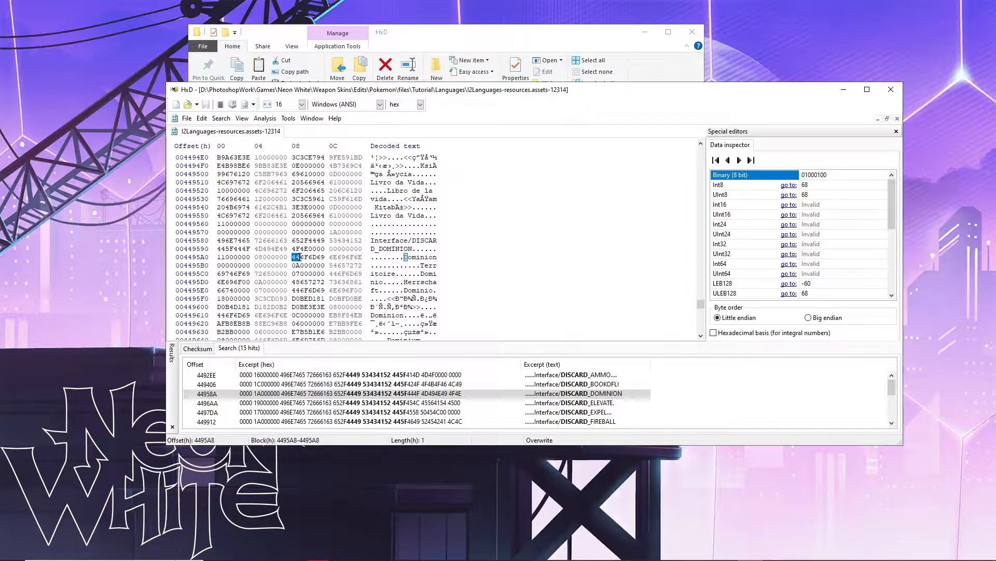
drag(299, 258, 322, 258)
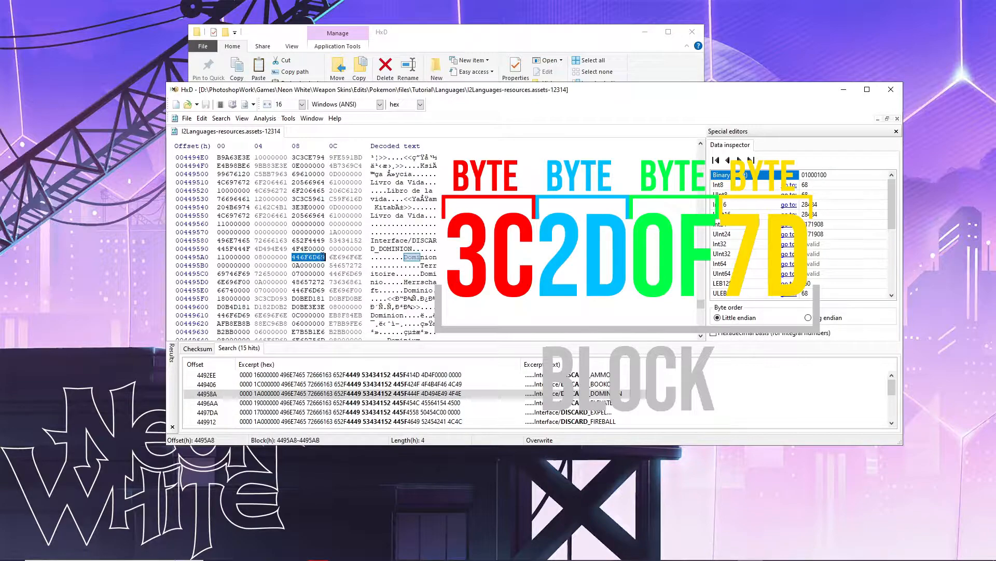
drag(292, 258, 324, 260)
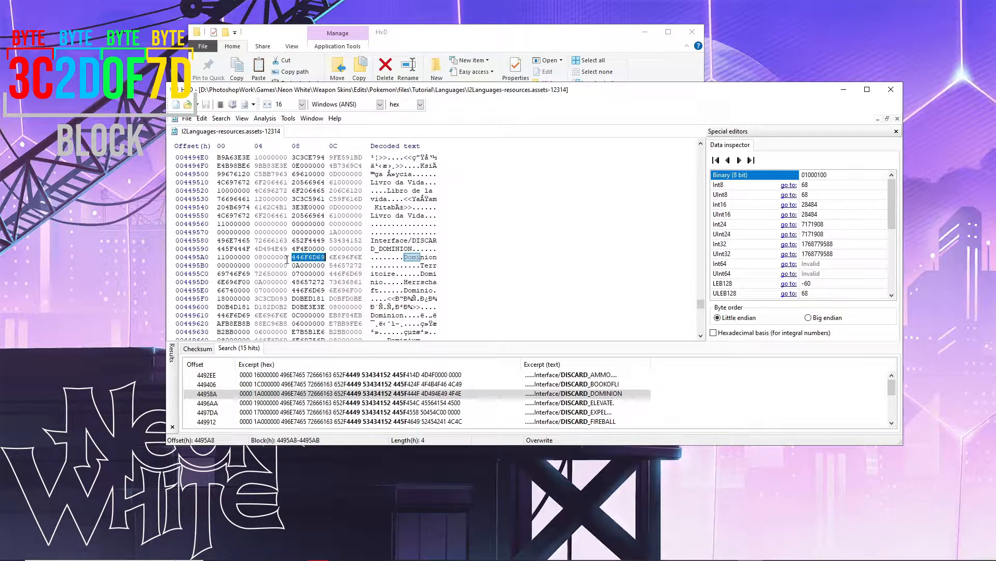
click(287, 259)
mouse_move(292, 257)
mouse_down()
mouse_move(324, 258)
mouse_move(297, 258)
mouse_up()
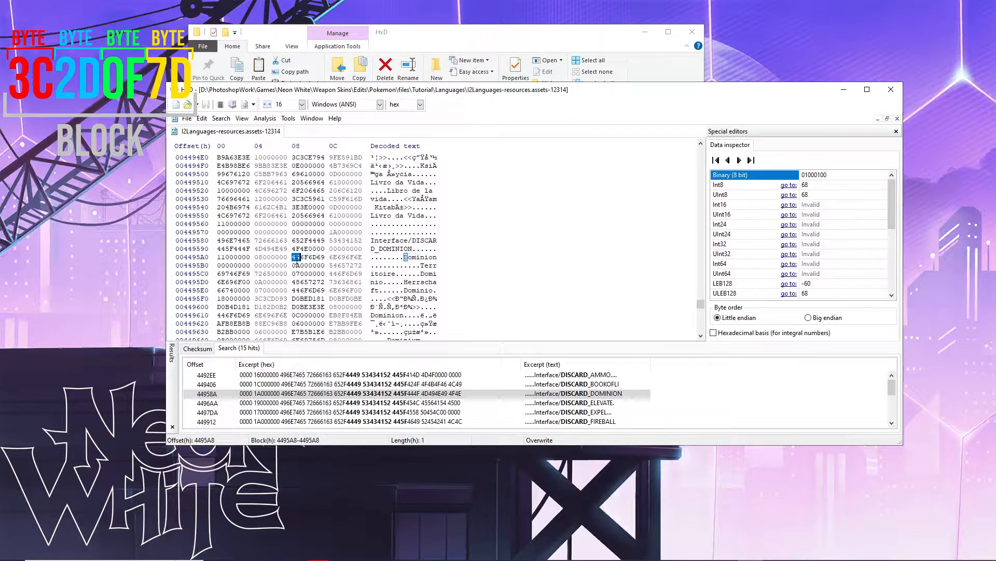
click(293, 258)
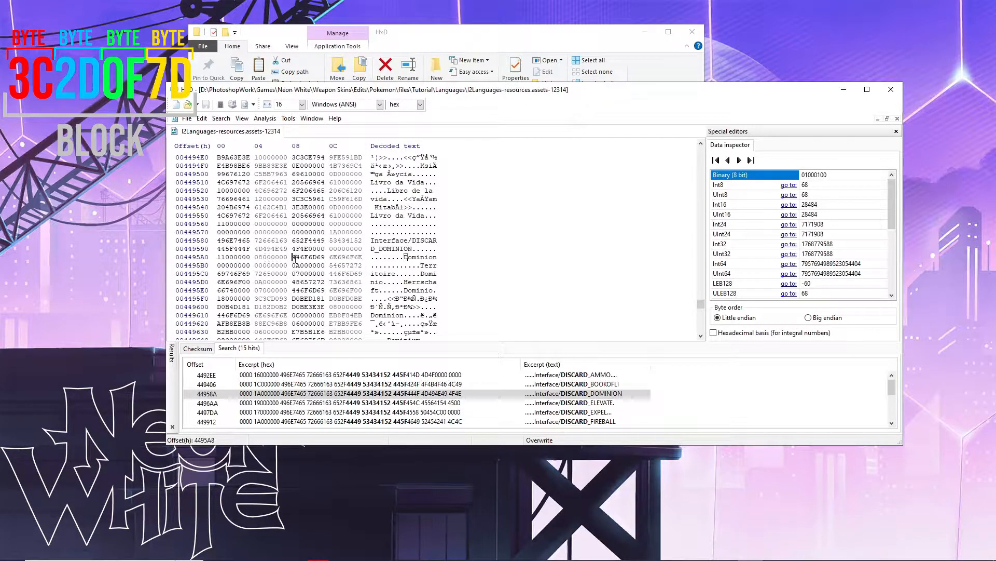
drag(294, 257, 360, 258)
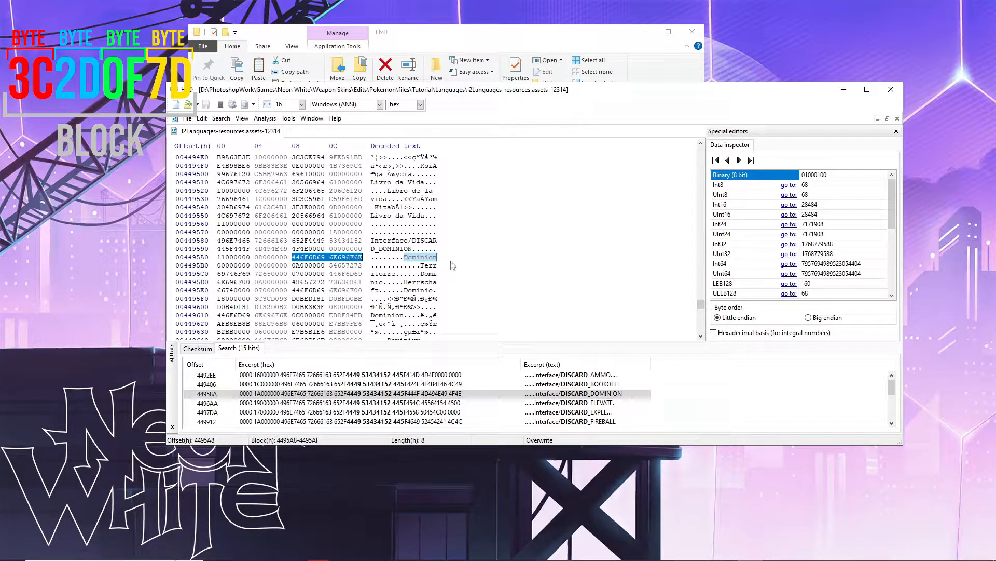
click(287, 257)
mouse_move(286, 257)
mouse_down()
mouse_move(256, 256)
mouse_move(281, 257)
mouse_up()
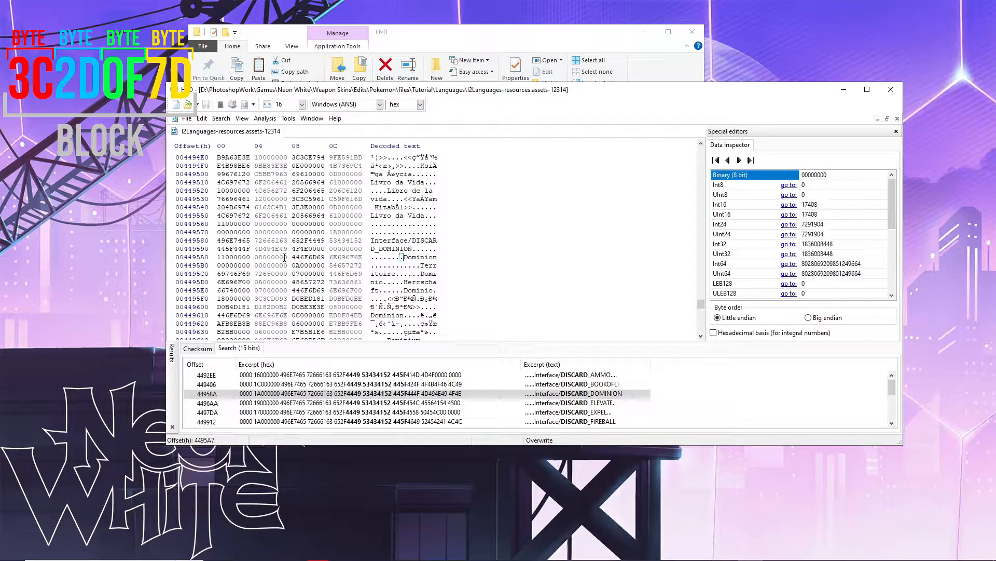
click(264, 257)
click(259, 257)
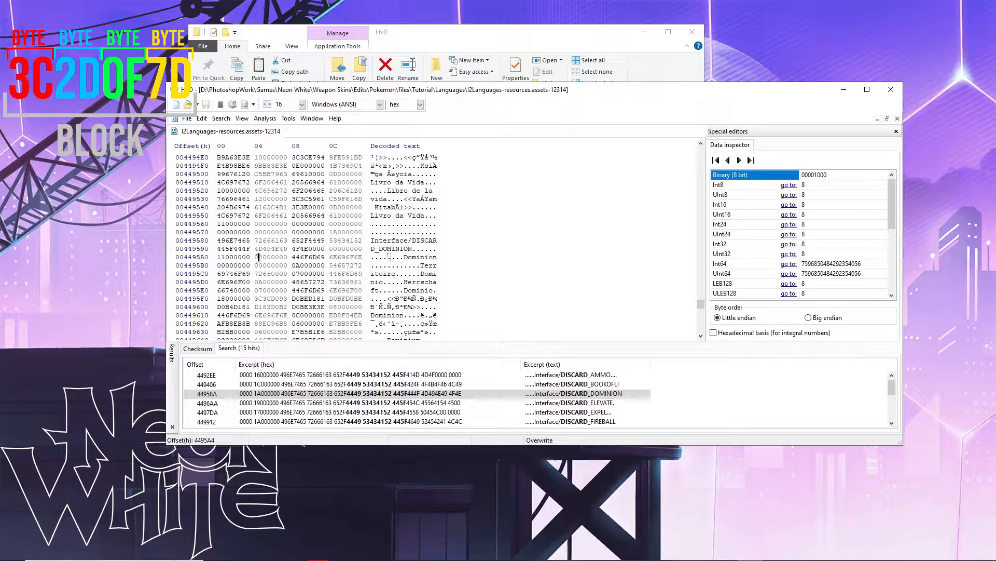
drag(260, 258, 255, 258)
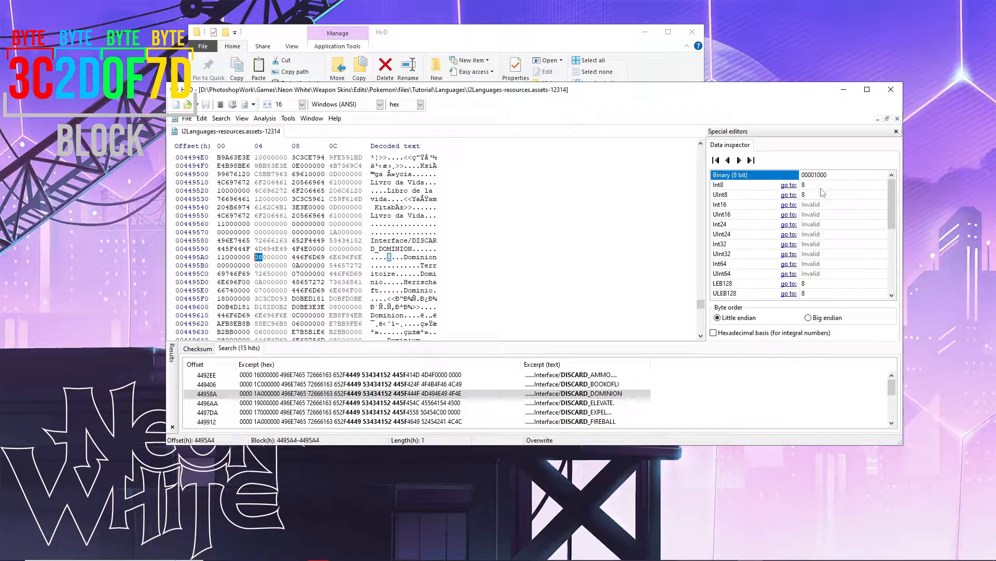
drag(287, 257, 281, 257)
click(259, 257)
click(259, 264)
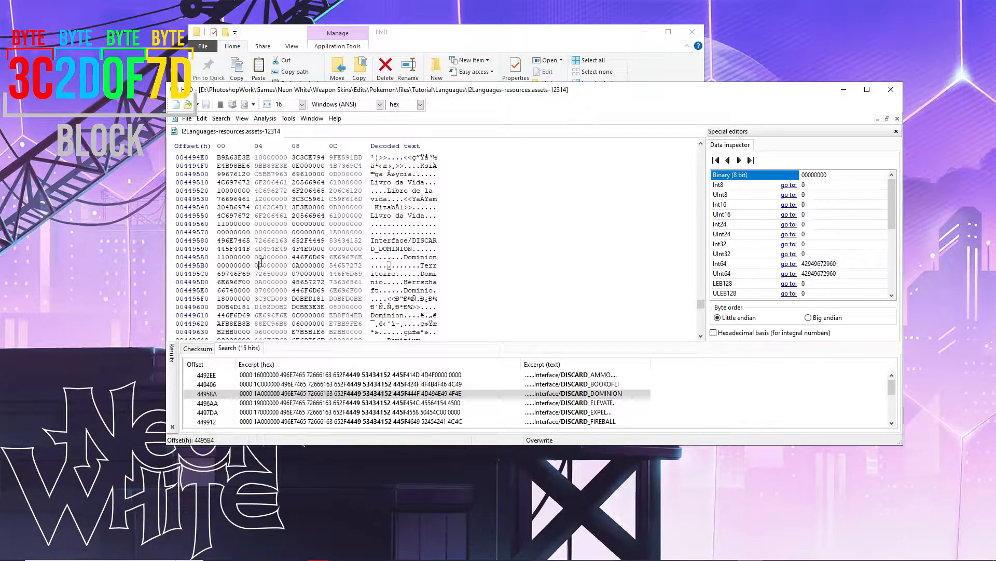
click(405, 258)
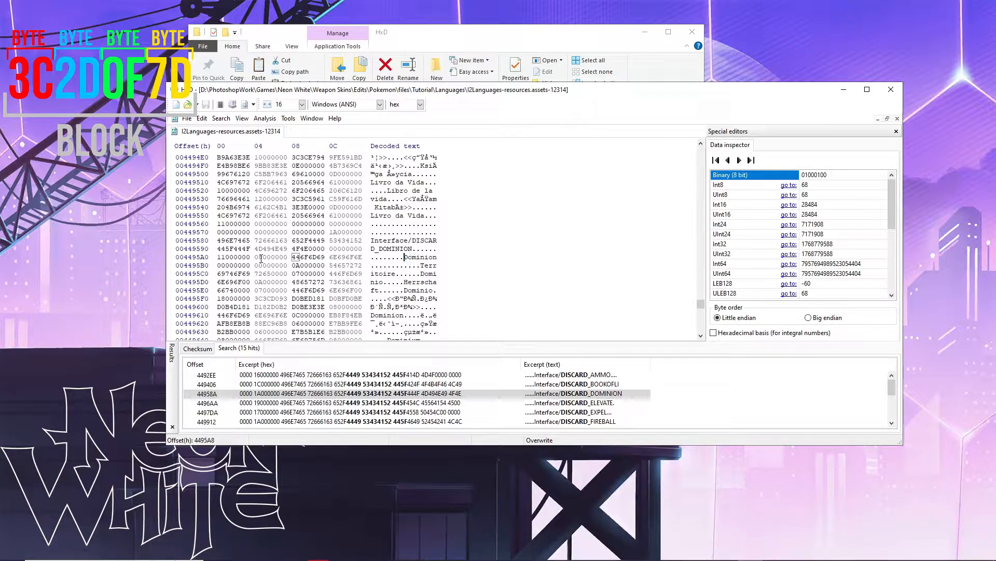
drag(257, 258, 262, 258)
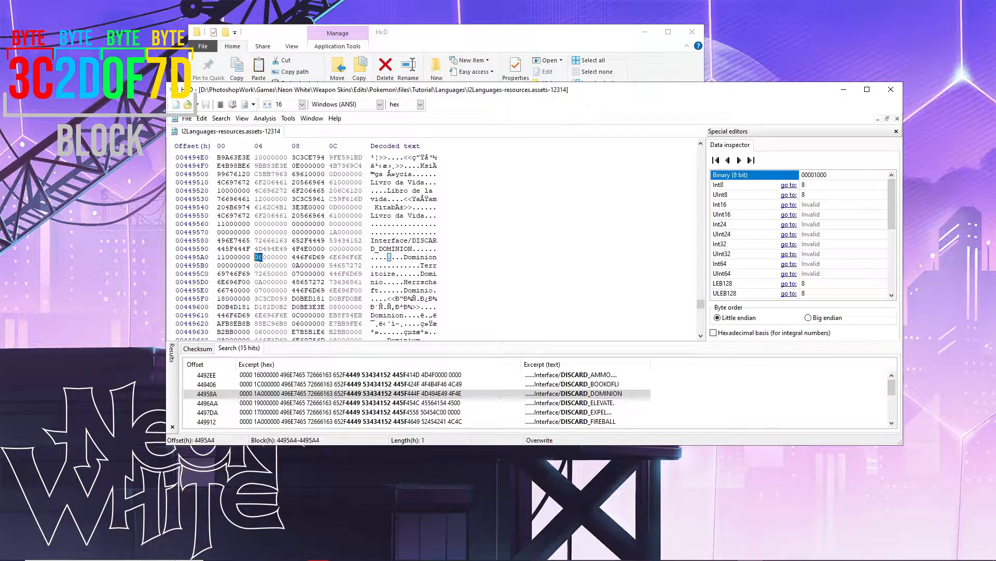
click(289, 258)
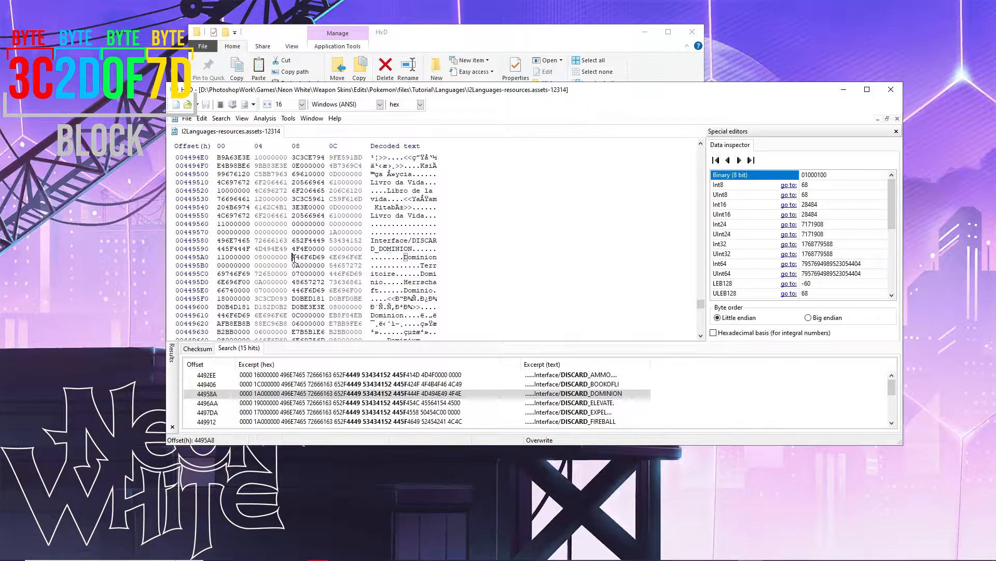
click(285, 258)
drag(286, 258, 280, 258)
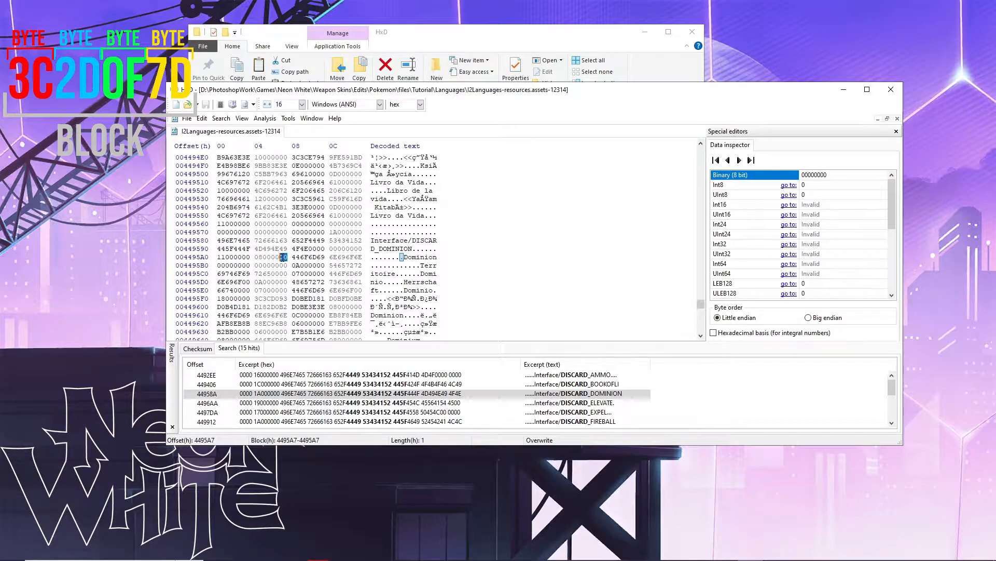
drag(280, 257, 256, 257)
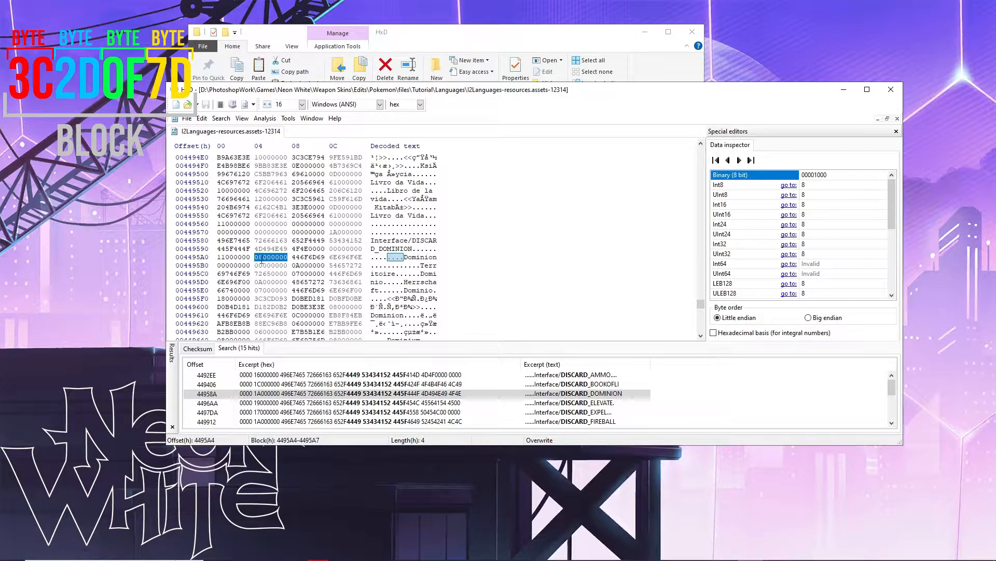
click(259, 257)
click(220, 257)
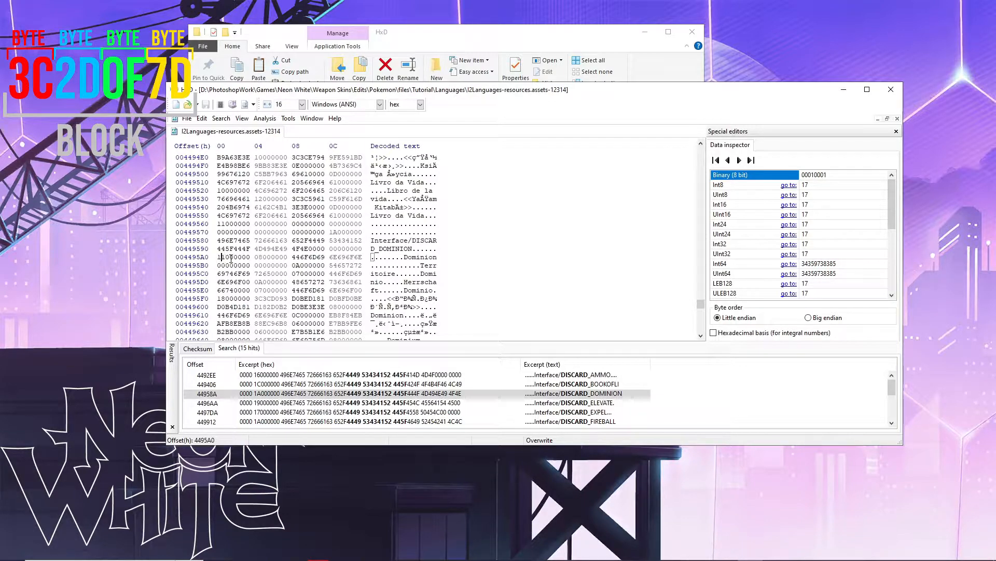
click(257, 257)
drag(263, 258, 257, 261)
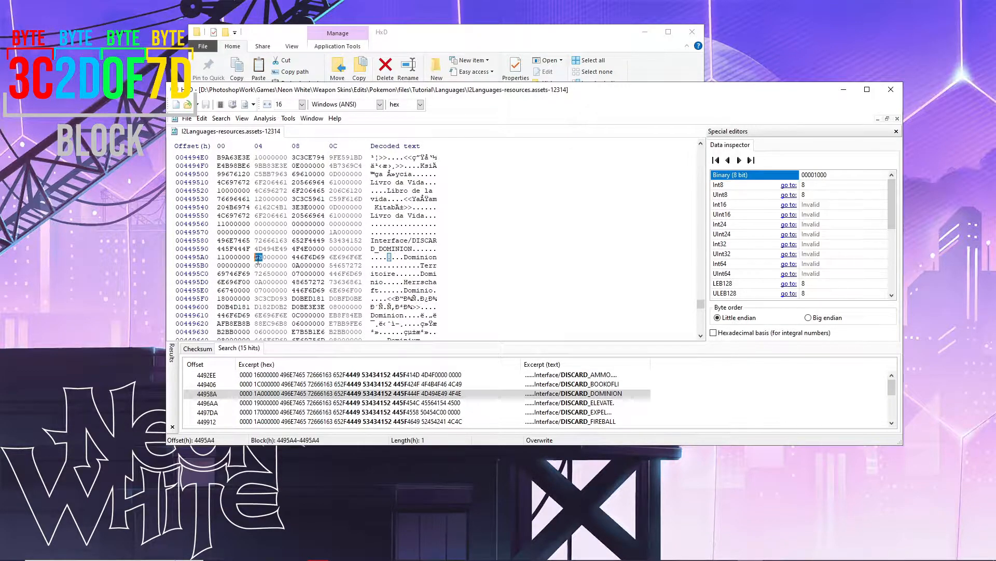
click(302, 258)
click(406, 259)
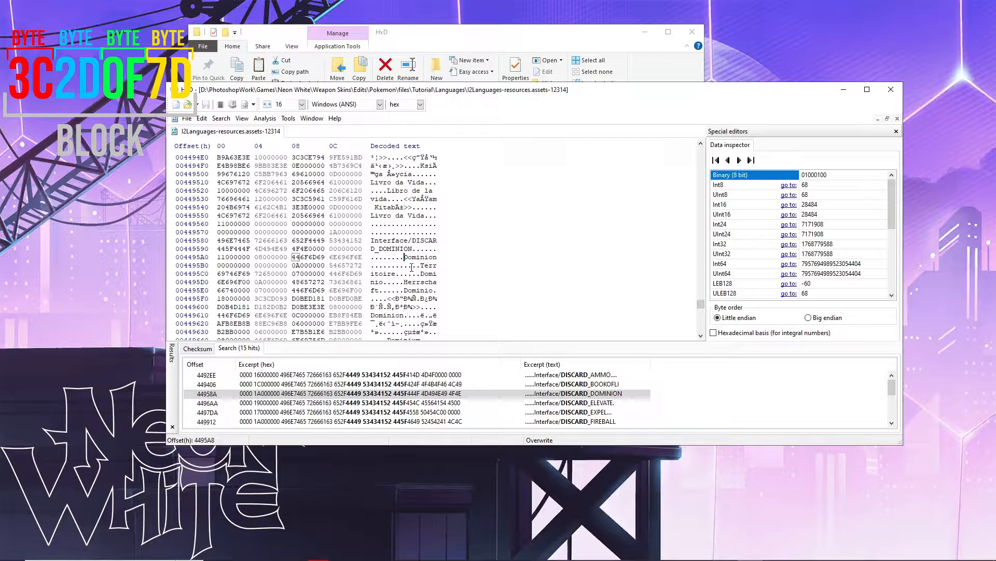
- Trial-overwrite Dominion with Gripping, stepping back and forth with undo and redo
text(Gripping)
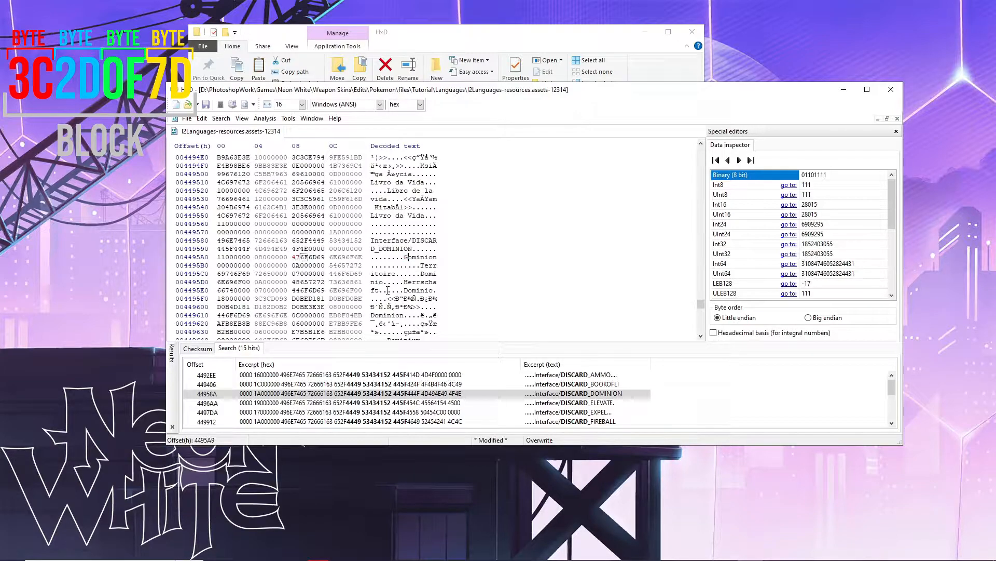
key(ctrl+z)
key(ctrl+z)
key(ctrl+z)
key(ctrl+z)
key(ctrl+z)
key(ctrl+z)
key(ctrl+z)
key(ctrl+z)
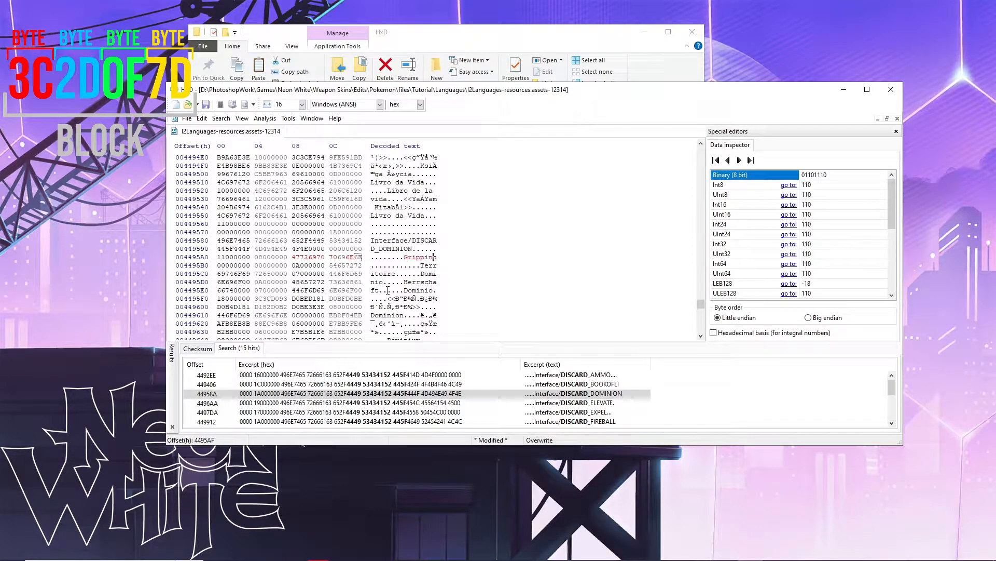
text(Gripping)
key(ctrl+z)
key(ctrl+z)
key(ctrl+z)
key(ctrl+z)
key(ctrl+z)
key(ctrl+z)
key(ctrl+y)
key(ctrl+y)
key(ctrl+y)
key(ctrl+y)
key(ctrl+y)
key(ctrl+y)
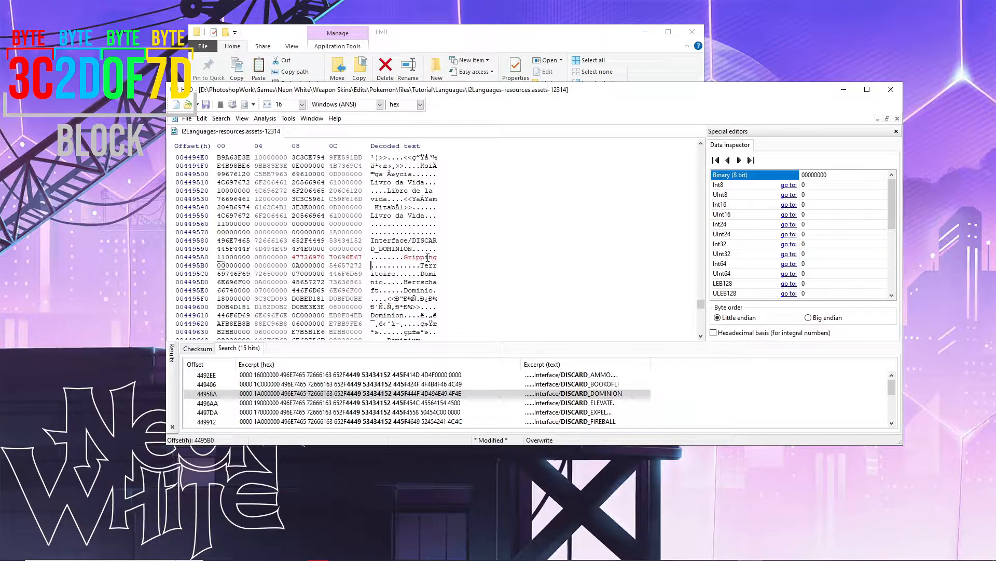
key(ctrl+z)
key(ctrl+z)
key(ctrl+z)
key(ctrl+z)
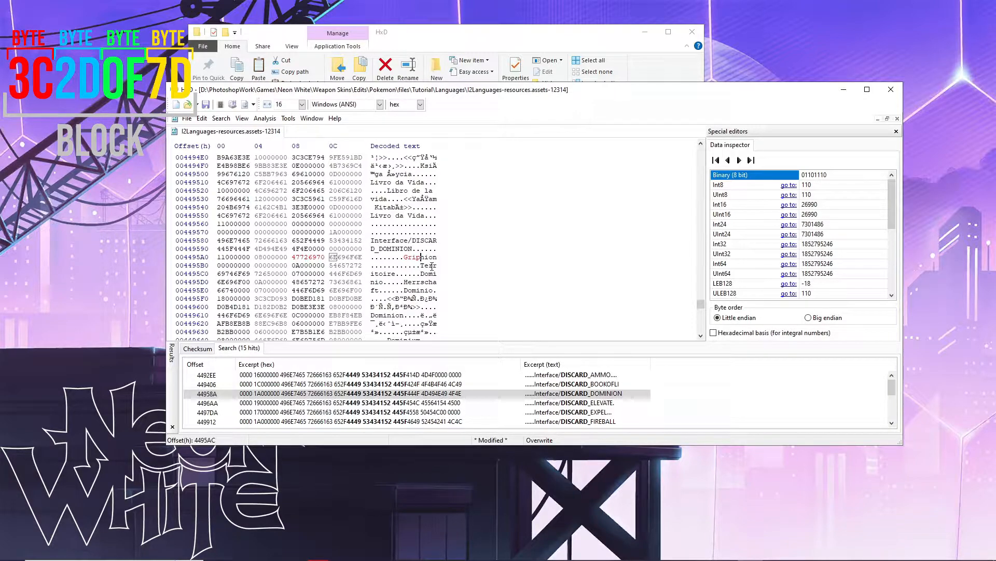
key(Right)
key(Right)
key(Right)
key(Right)
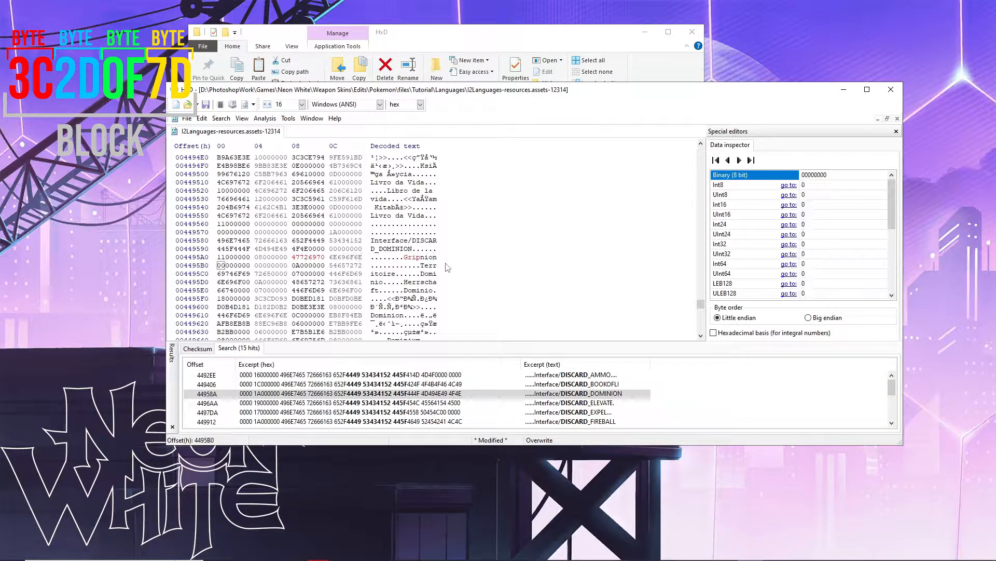
key(ctrl+z)
text(pping)
- Retype Gripping over Dominion, then undo all its bytes so Dominion returns unmodified
click(404, 257)
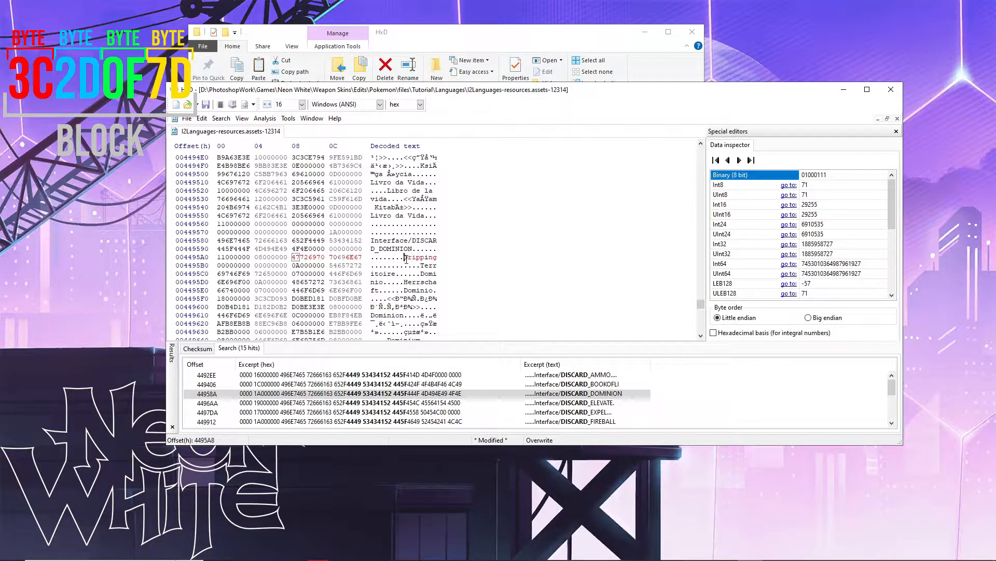
key(ctrl+z)
key(ctrl+z)
key(ctrl+z)
key(ctrl+z)
key(ctrl+z)
key(ctrl+z)
key(ctrl+z)
key(ctrl+z)
click(387, 258)
click(405, 258)
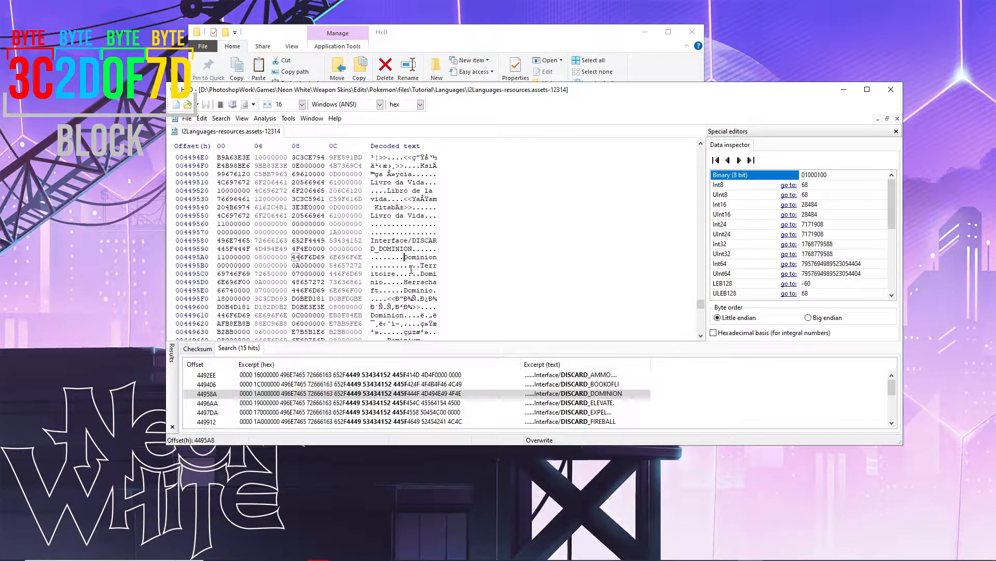
text(Grippin)
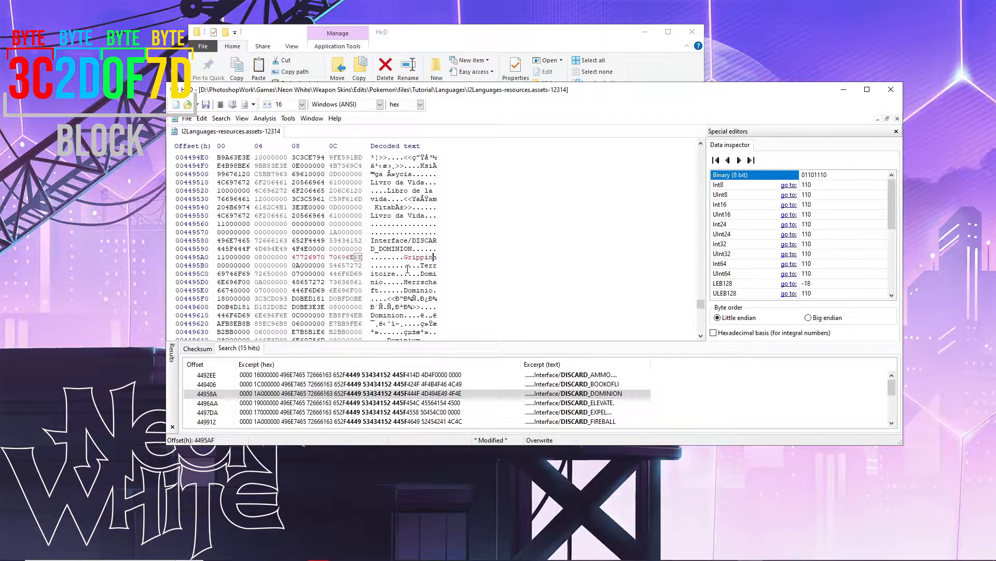
text(g)
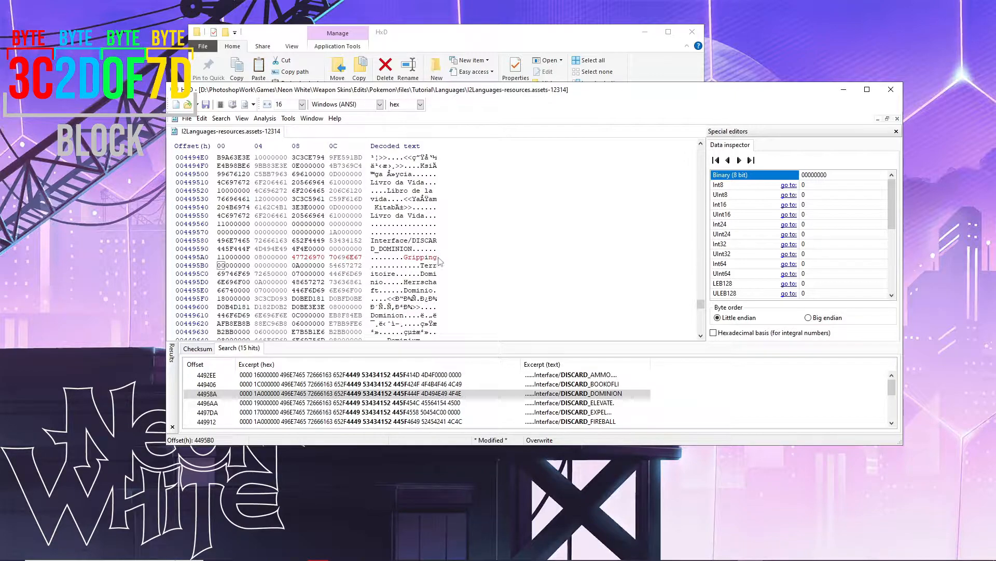
right_click(420, 259)
click(373, 266)
drag(406, 257, 438, 258)
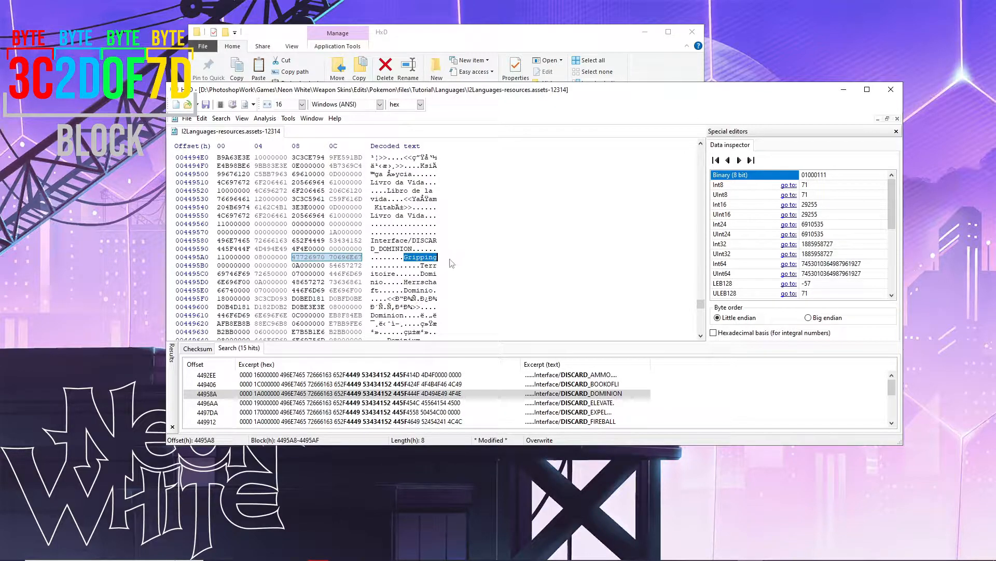
click(429, 258)
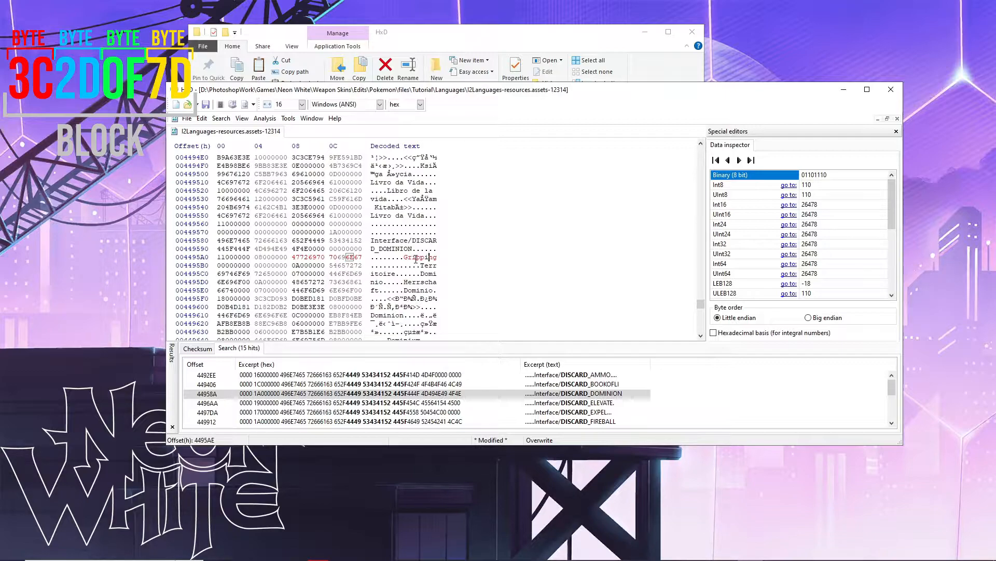
key(ctrl+z)
key(ctrl+z)
key(ctrl+z)
key(ctrl+z)
key(ctrl+z)
key(ctrl+z)
key(ctrl+z)
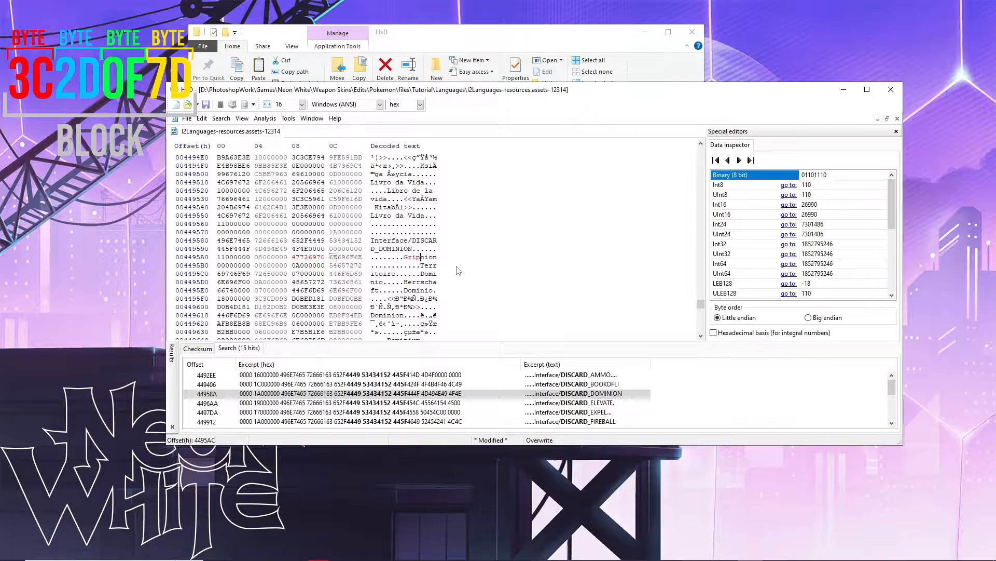
key(ctrl+z)
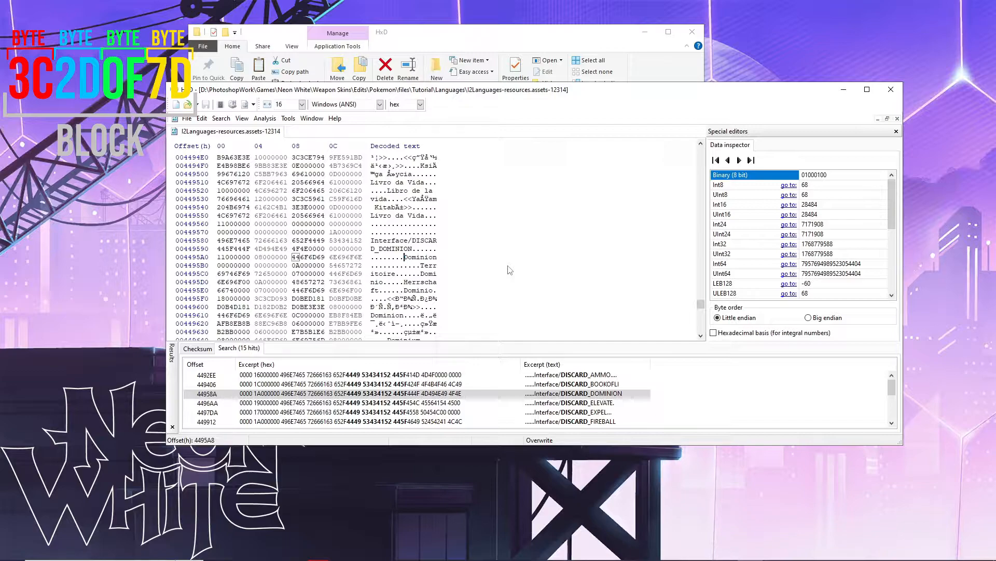
text(Neon)
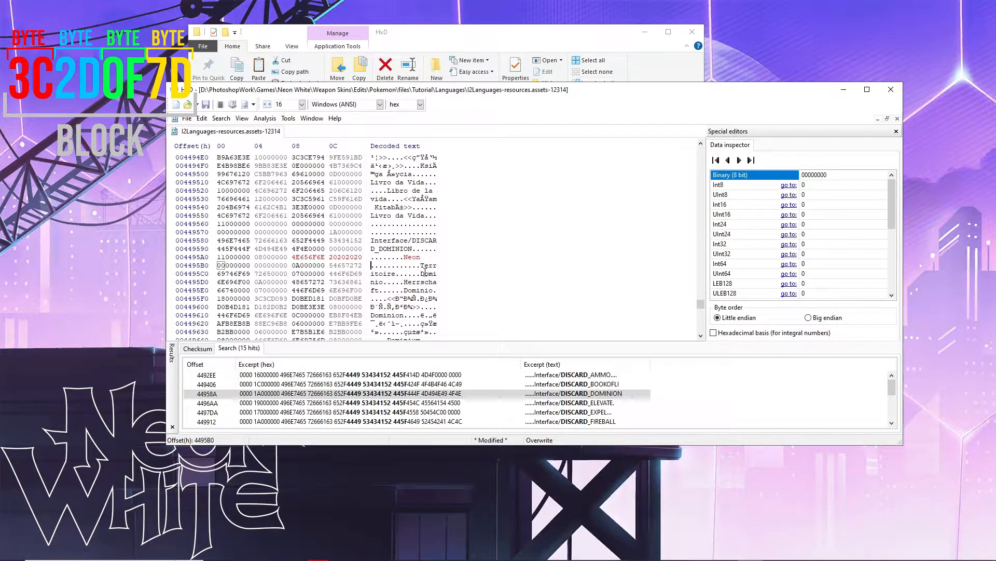
drag(421, 257, 438, 258)
click(420, 257)
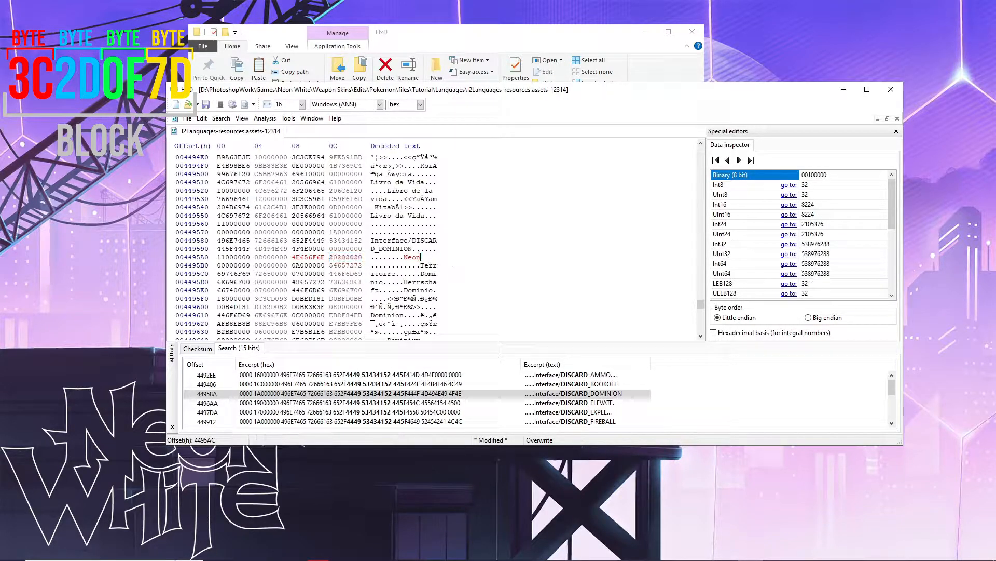
drag(404, 256, 439, 257)
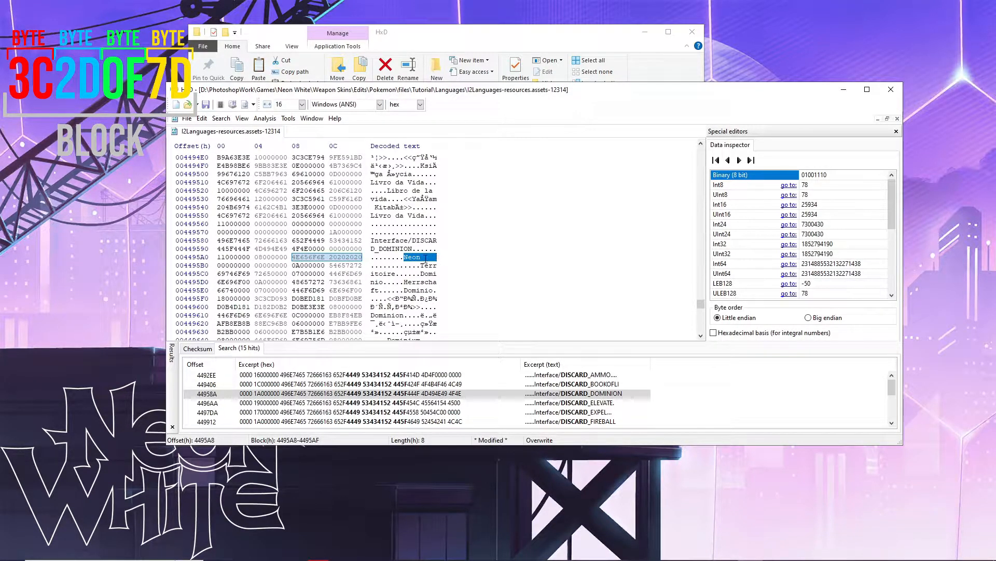
click(421, 257)
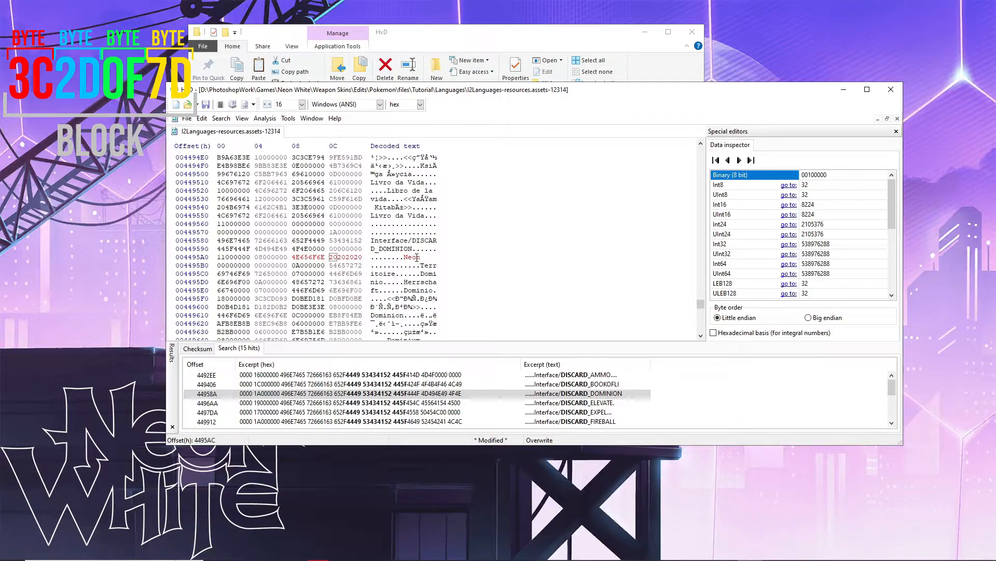
click(258, 256)
click(420, 257)
click(404, 258)
key(ctrl+z)
key(ctrl+z)
key(ctrl+z)
key(ctrl+z)
key(ctrl+z)
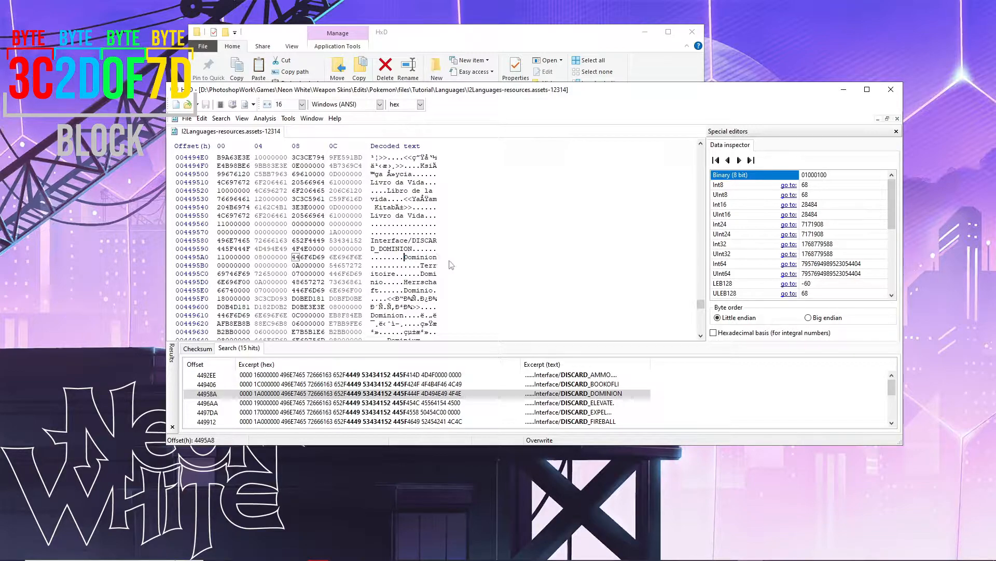
- Check the 08 length byte at 4495A4, then switch to asciitable.com in Opera GX
click(258, 258)
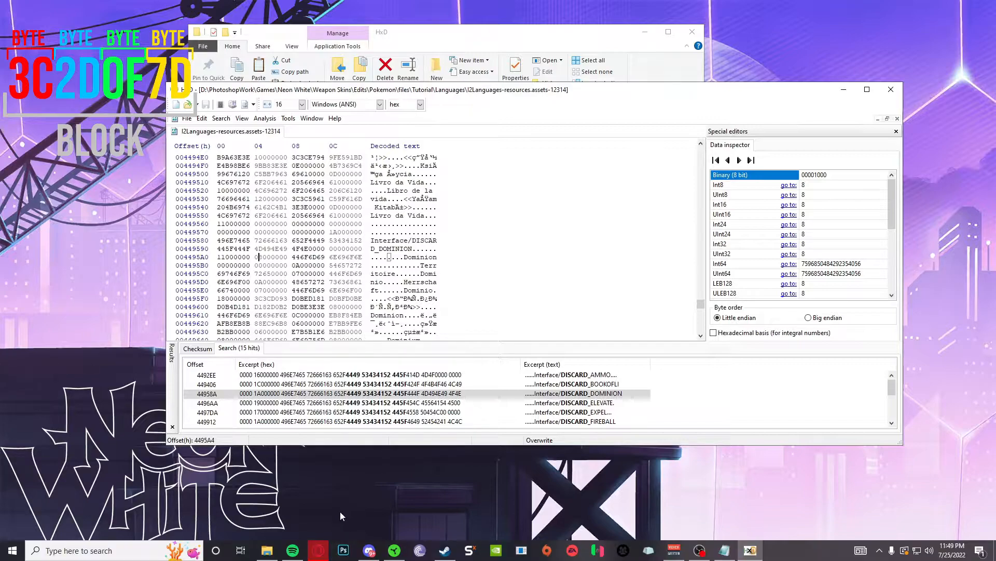
click(369, 550)
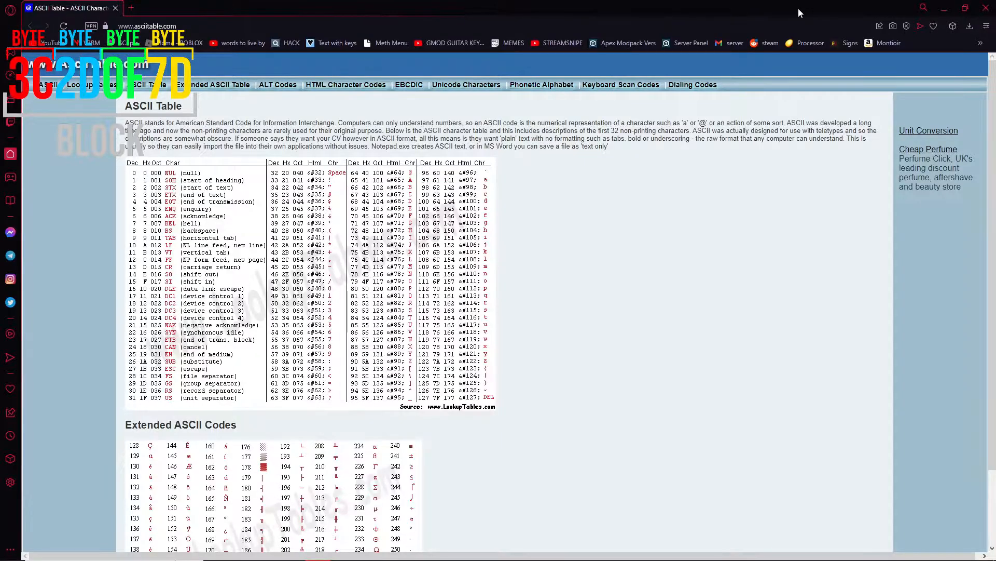
- Shrink Opera GX's asciitable.com window and position it to the right of HxD
drag(801, 11, 94, 164)
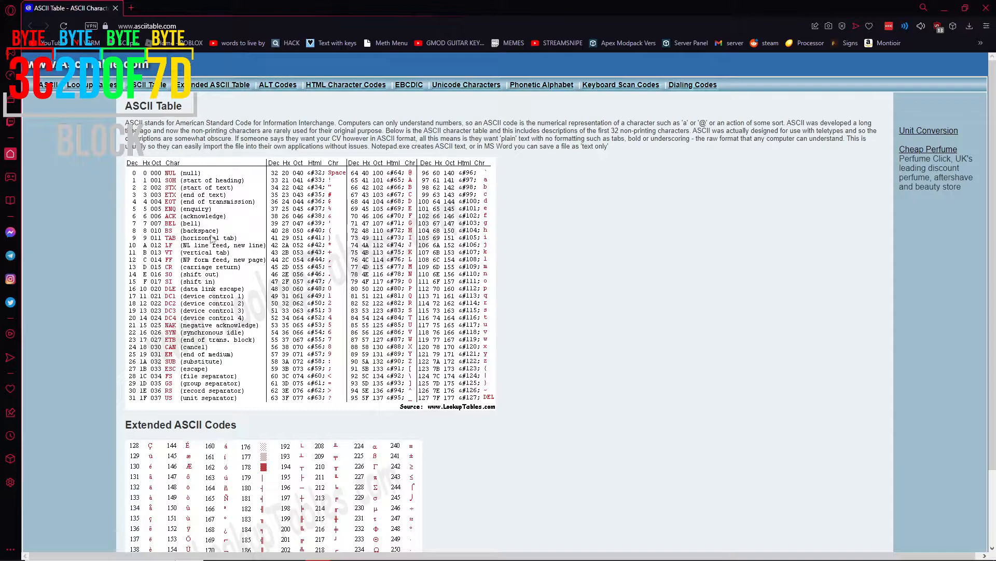
drag(137, 185, 142, 188)
drag(293, 10, 480, 174)
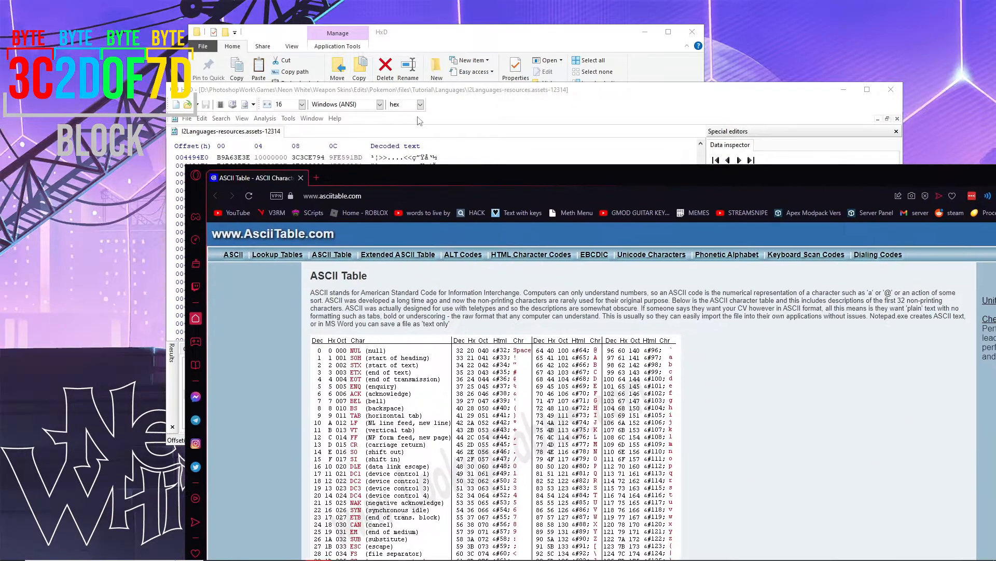
click(441, 88)
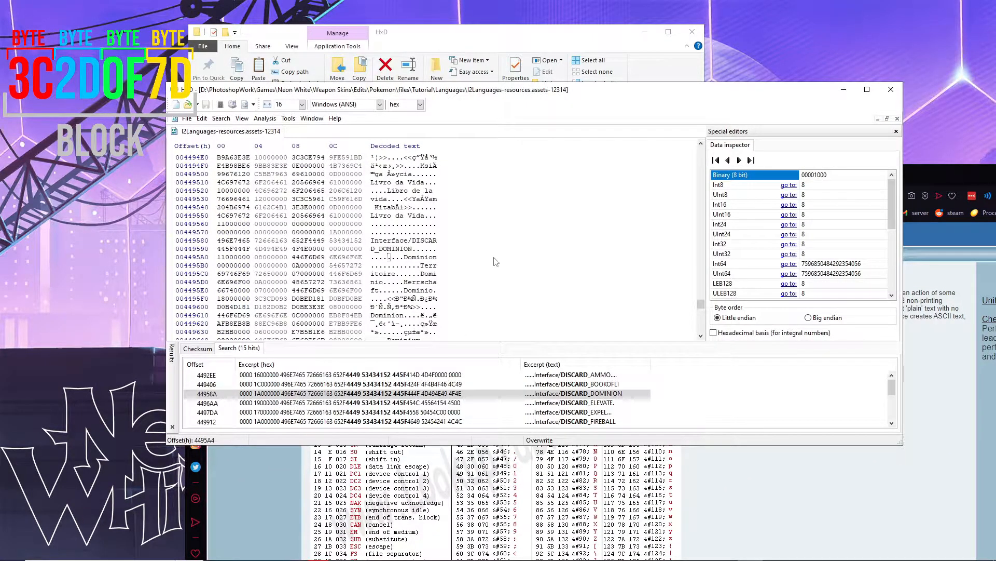
click(746, 483)
drag(392, 172, 507, 31)
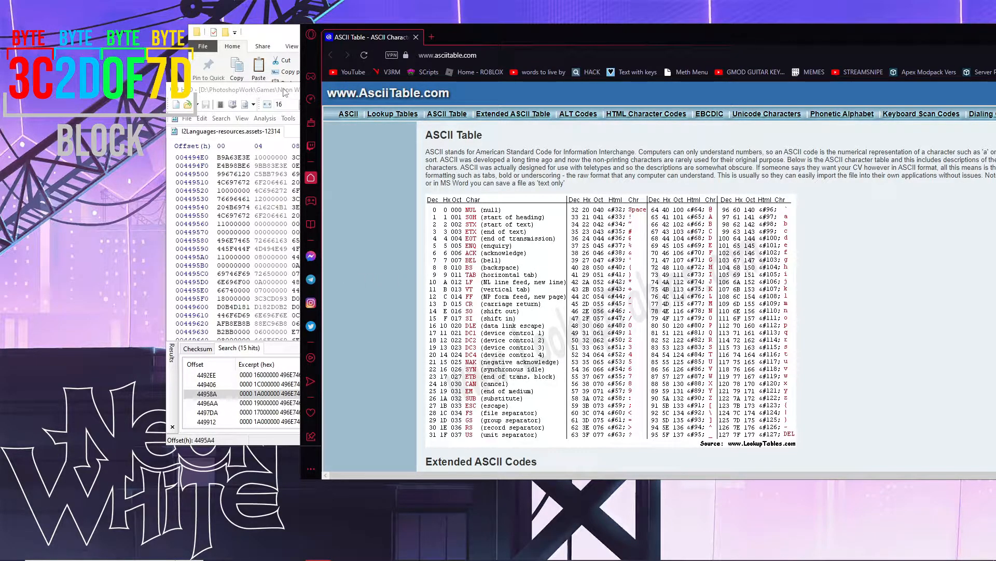
- Inspect bytes 4495A4–4495A6, confirming the length byte reads 8, with HxD in front
click(283, 136)
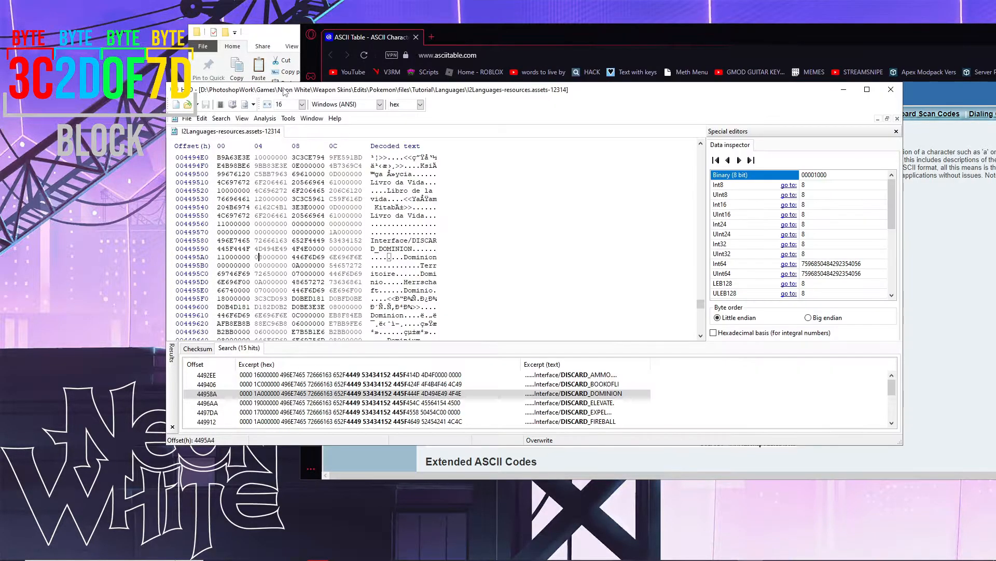
click(267, 258)
click(259, 258)
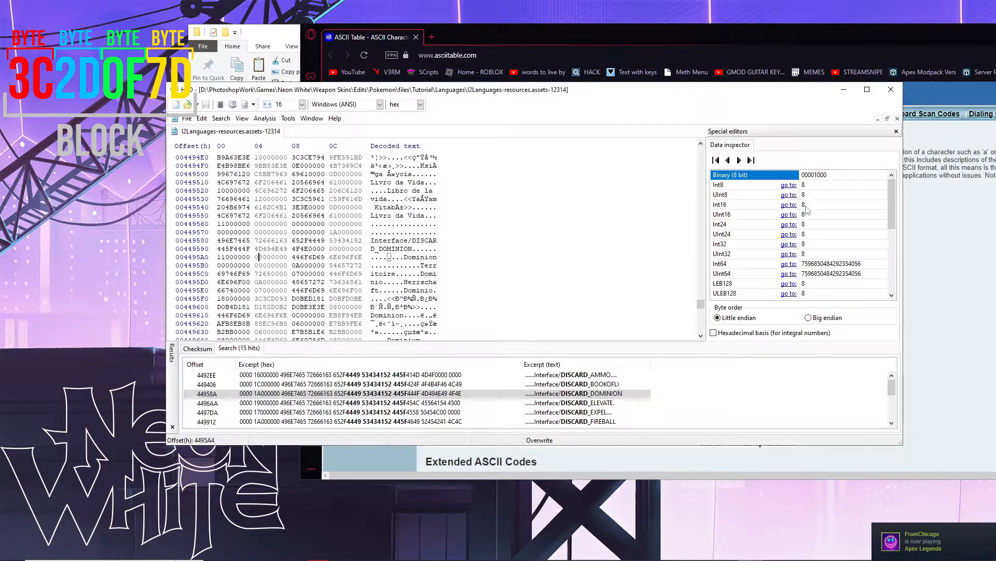
click(273, 258)
click(265, 257)
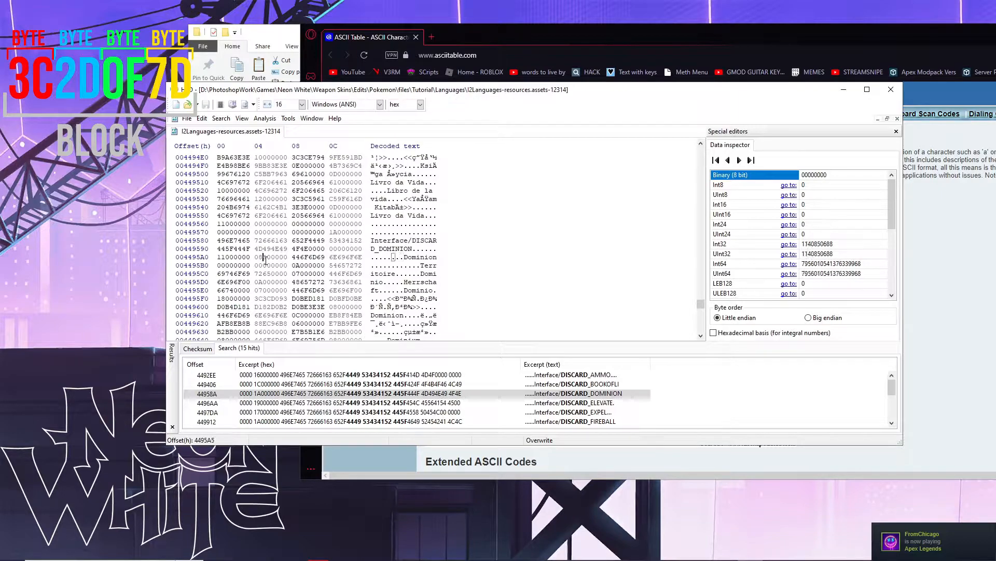
key(Left)
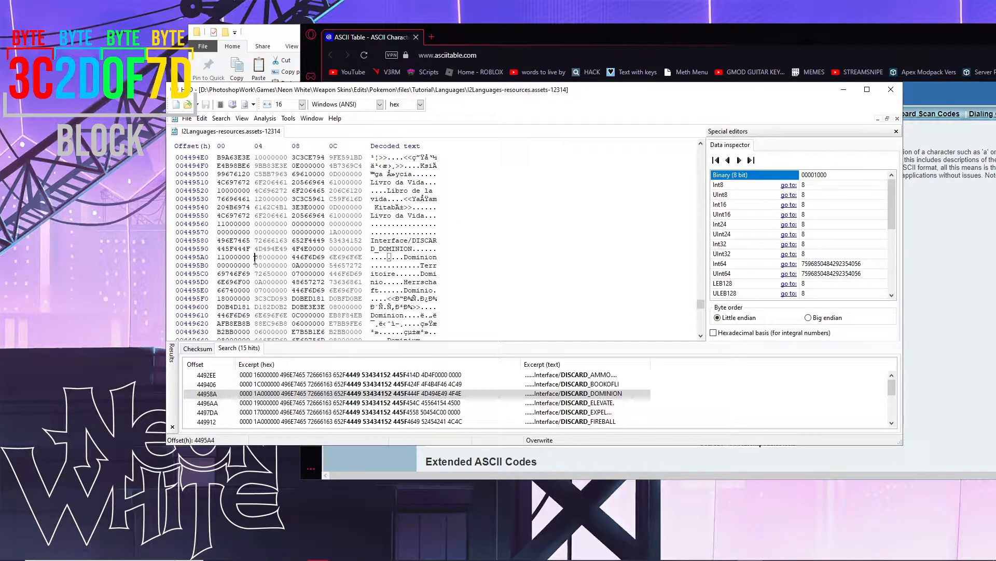
right_click(524, 335)
click(655, 464)
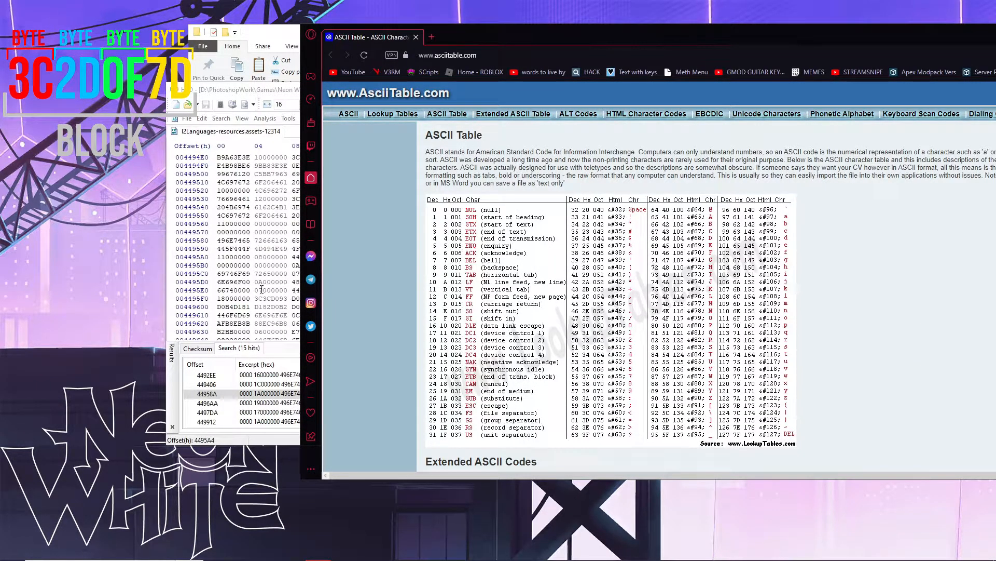
click(283, 106)
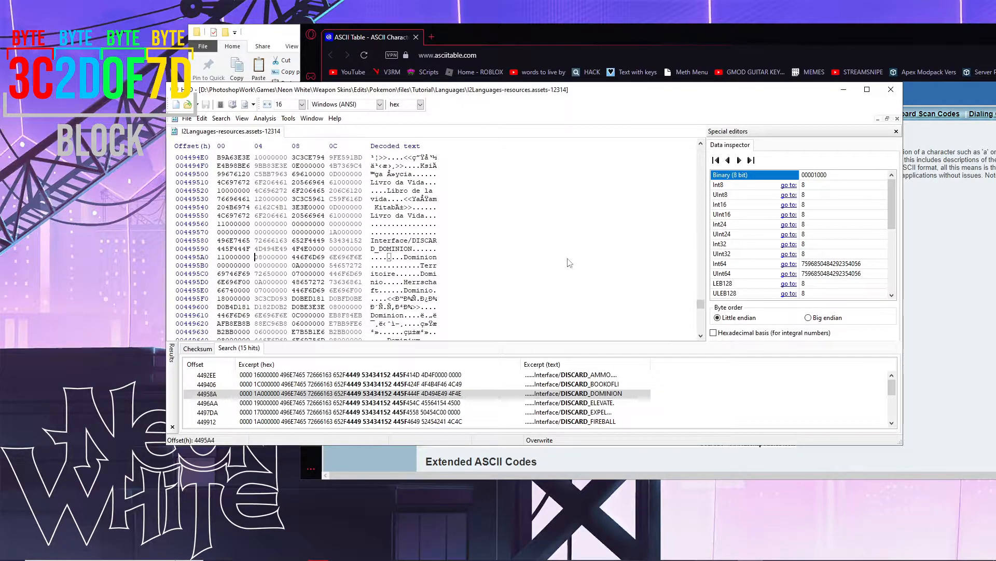
text(0a)
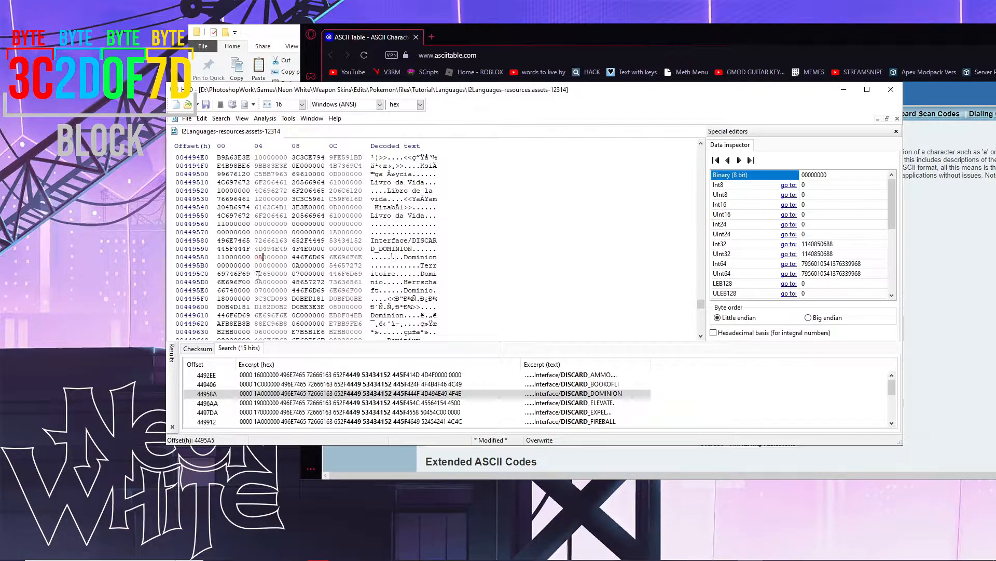
click(259, 257)
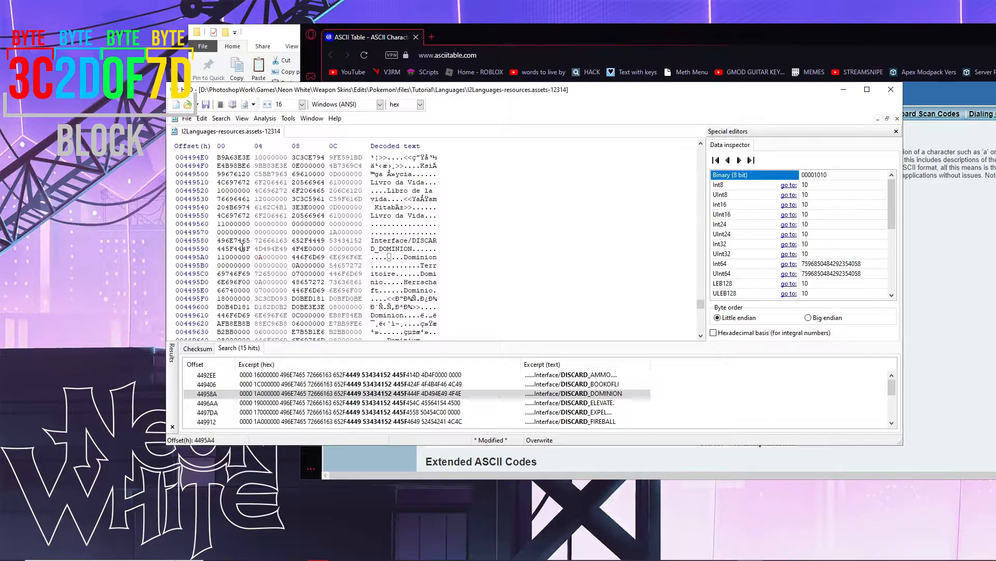
click(273, 257)
click(263, 257)
click(259, 257)
drag(263, 257, 259, 257)
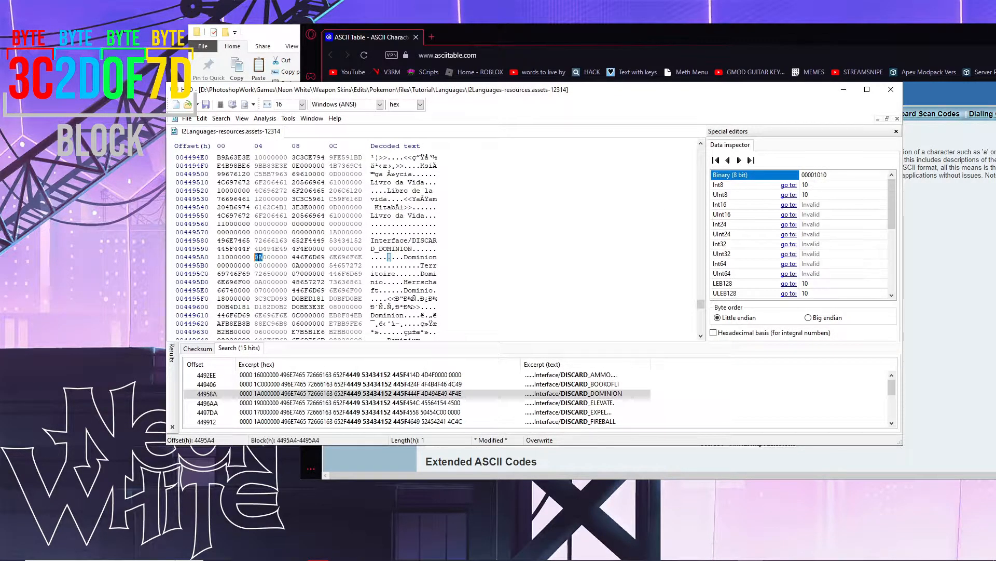
right_click(259, 261)
click(264, 257)
drag(263, 257, 256, 257)
click(273, 257)
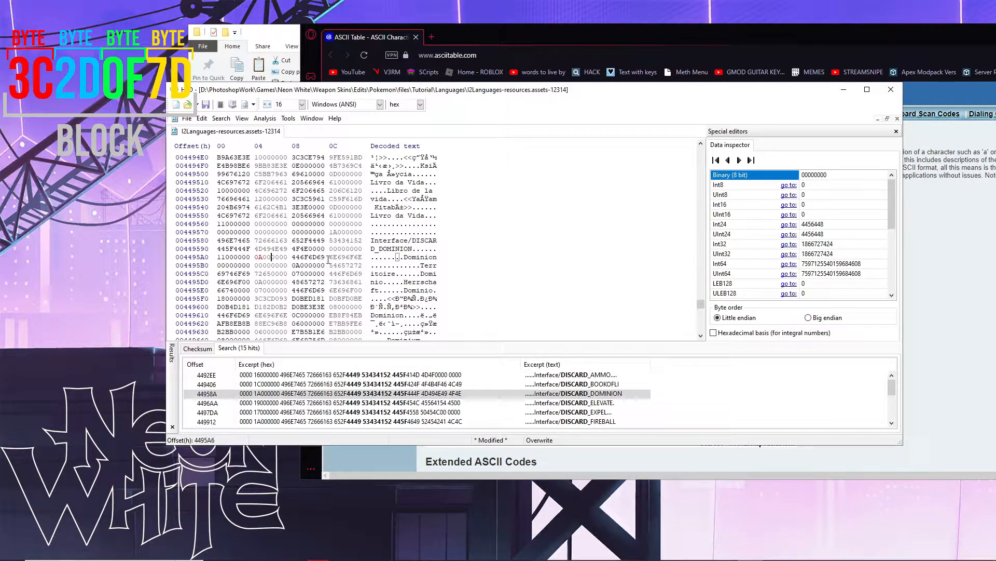
click(406, 257)
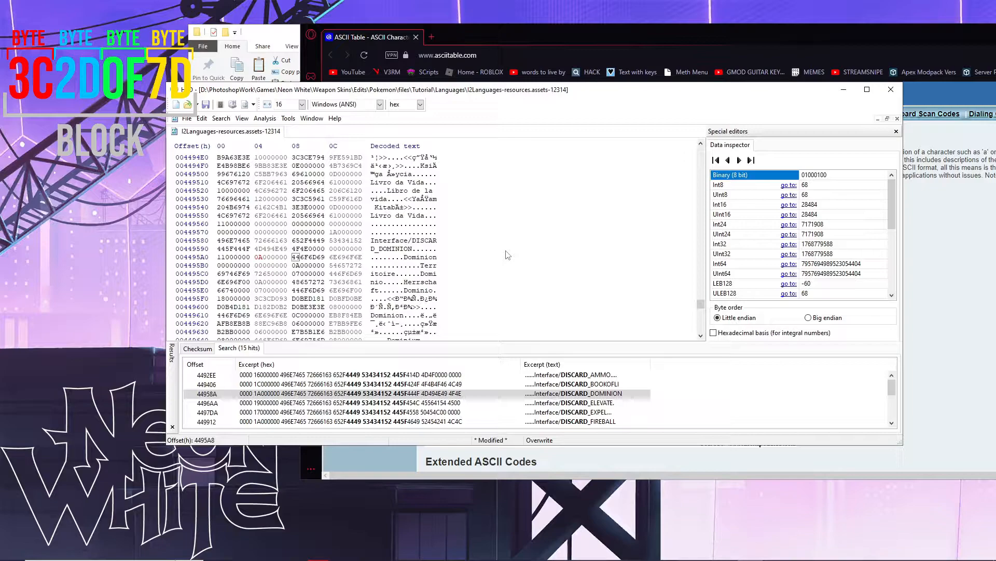
- Try typing 'Neon Wh', then select Dominion's letters to measure its length
text(Neon)
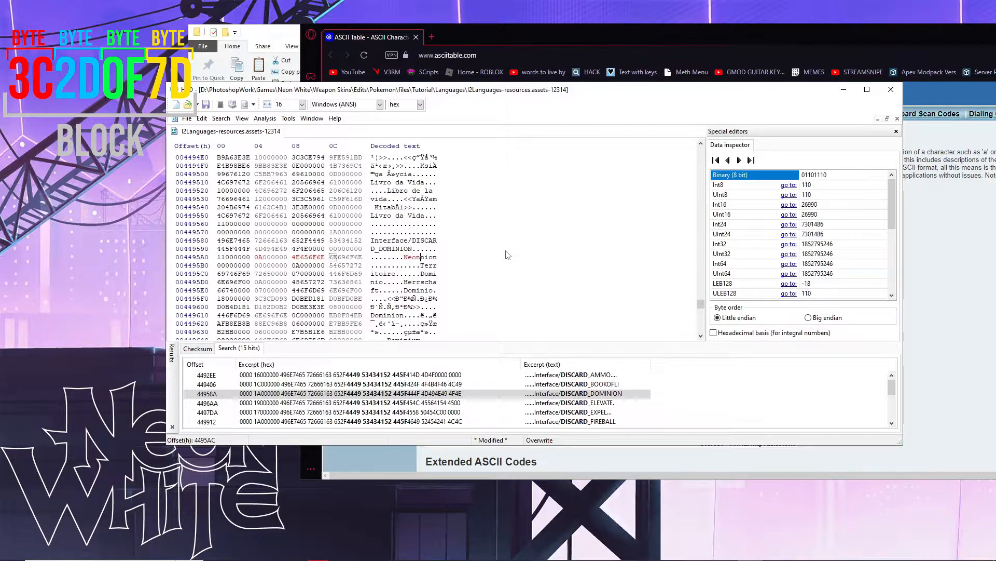
text( Wh)
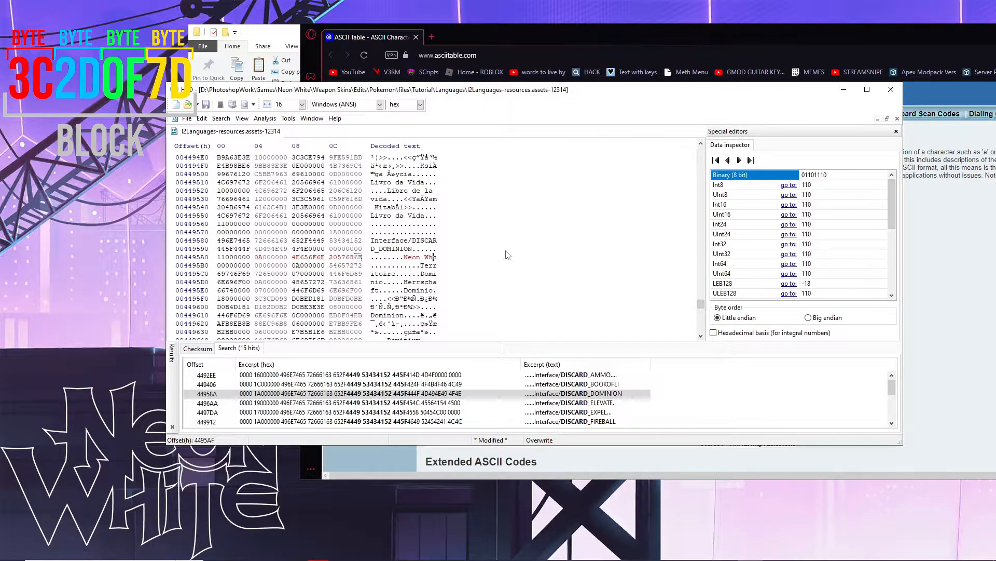
key(BackSpace)
key(BackSpace)
key(BackSpace)
key(BackSpace)
key(BackSpace)
key(BackSpace)
key(BackSpace)
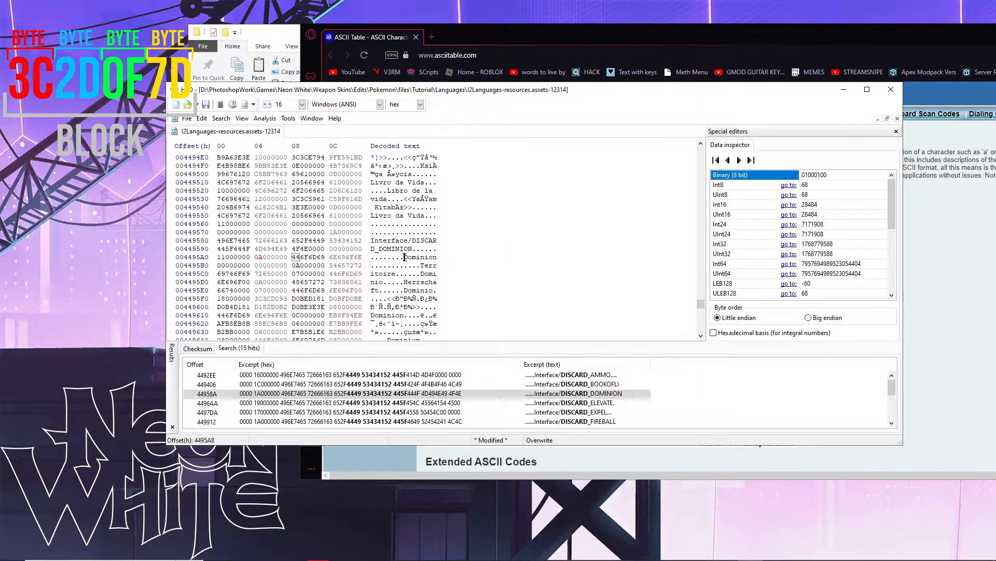
drag(405, 257, 442, 257)
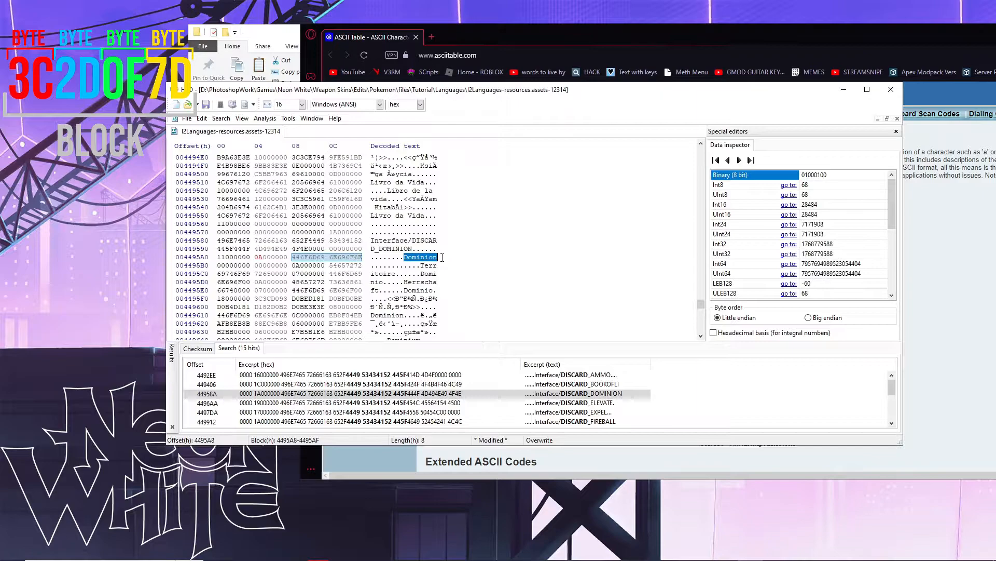
click(435, 256)
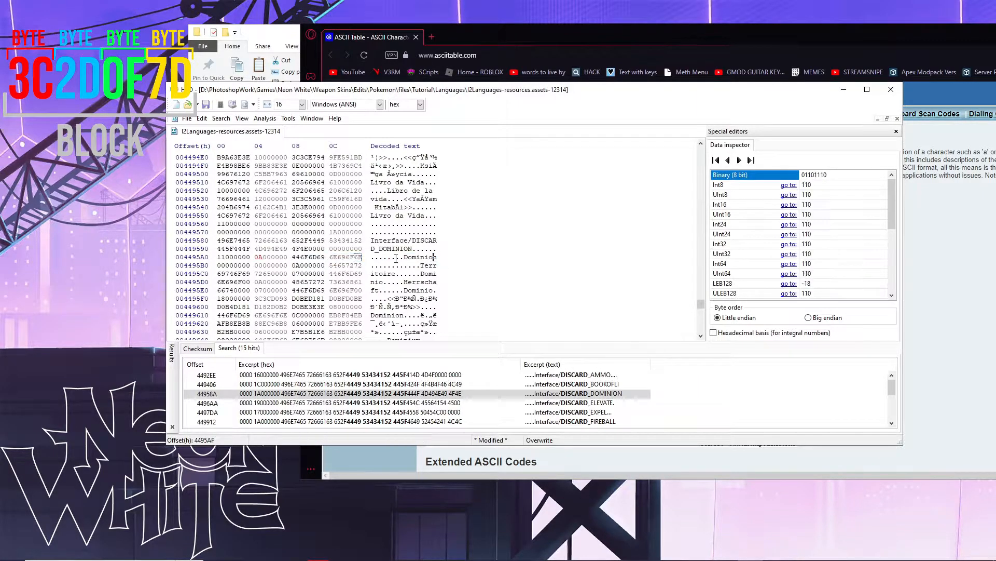
drag(404, 257, 443, 258)
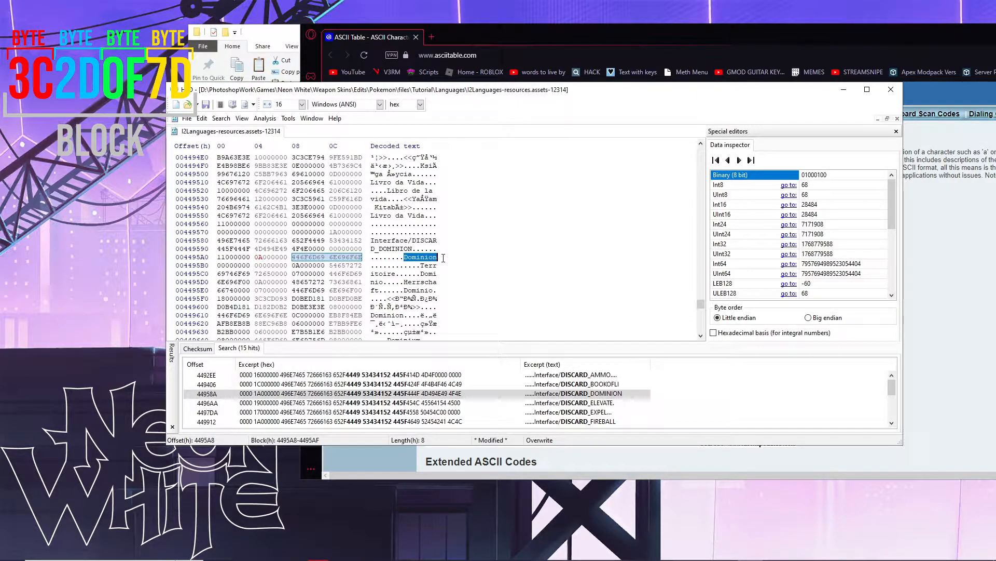
click(407, 257)
drag(409, 257, 419, 258)
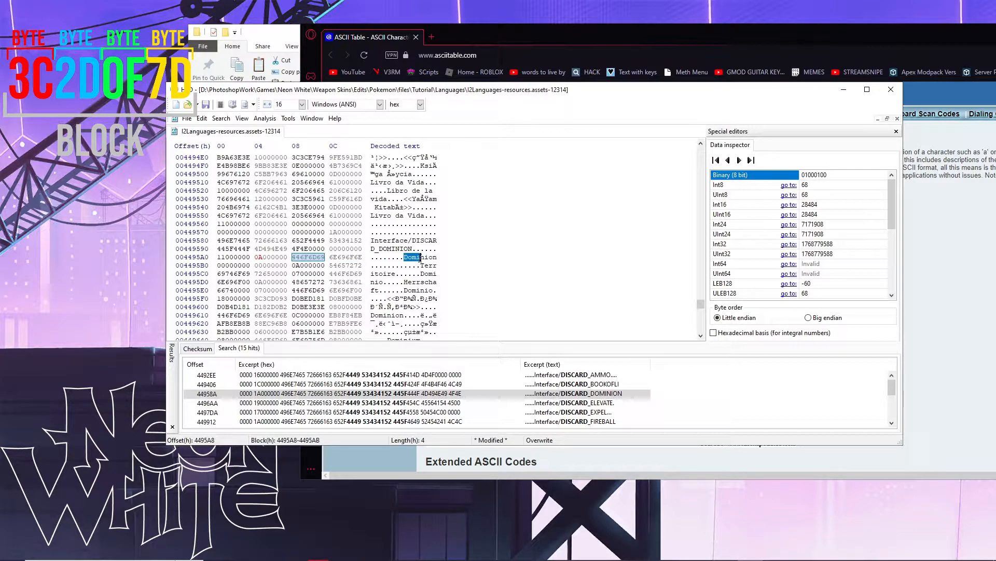
click(406, 258)
drag(408, 258, 422, 258)
drag(422, 259, 438, 258)
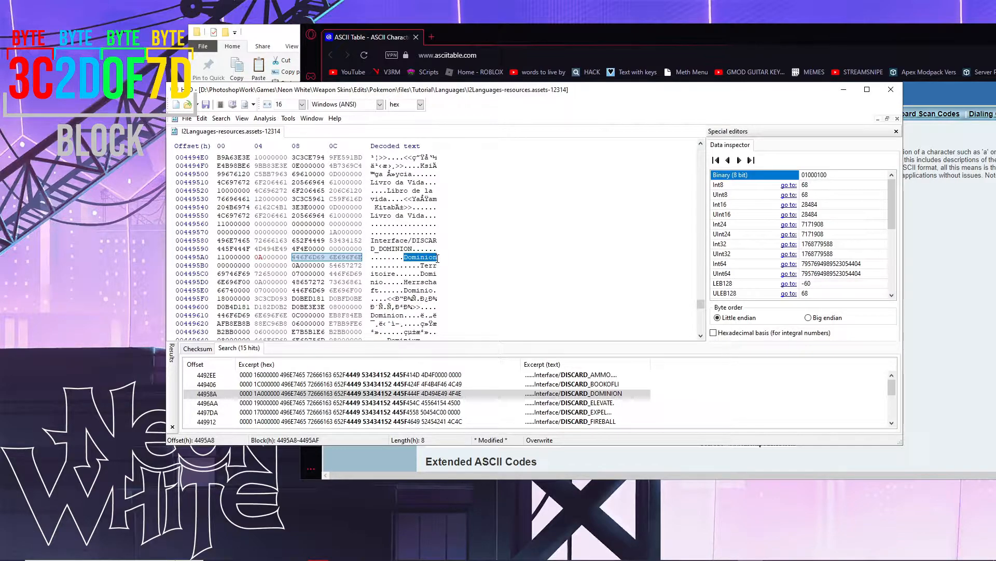
- Overwrite Dominion at offset 4495A8 with 'Neon White'
click(404, 257)
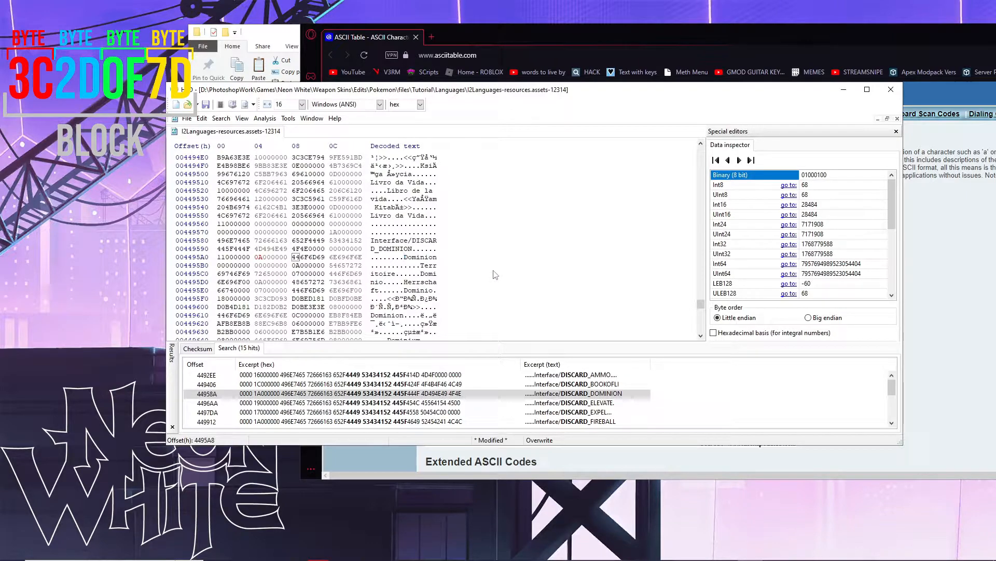
text(N)
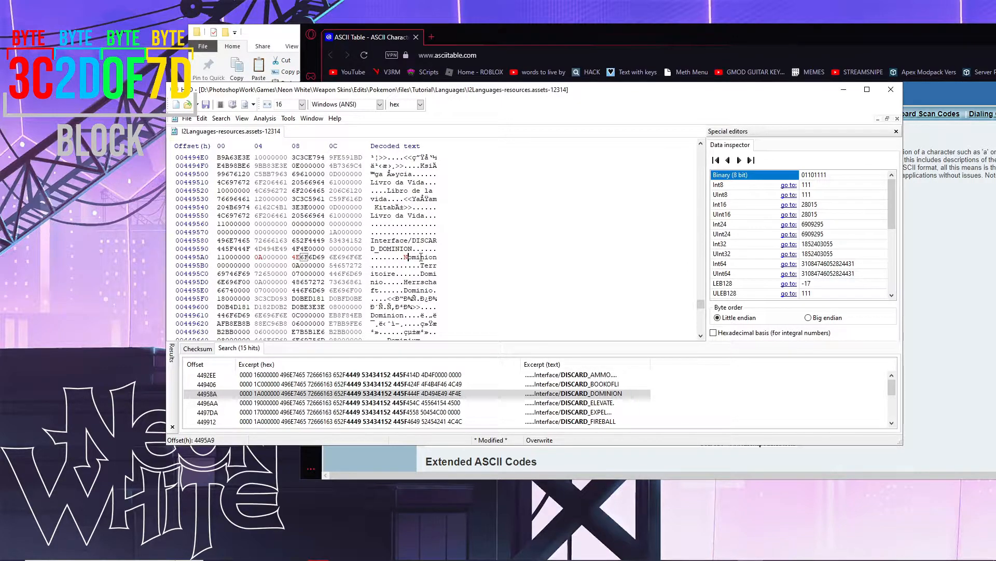
text(eon)
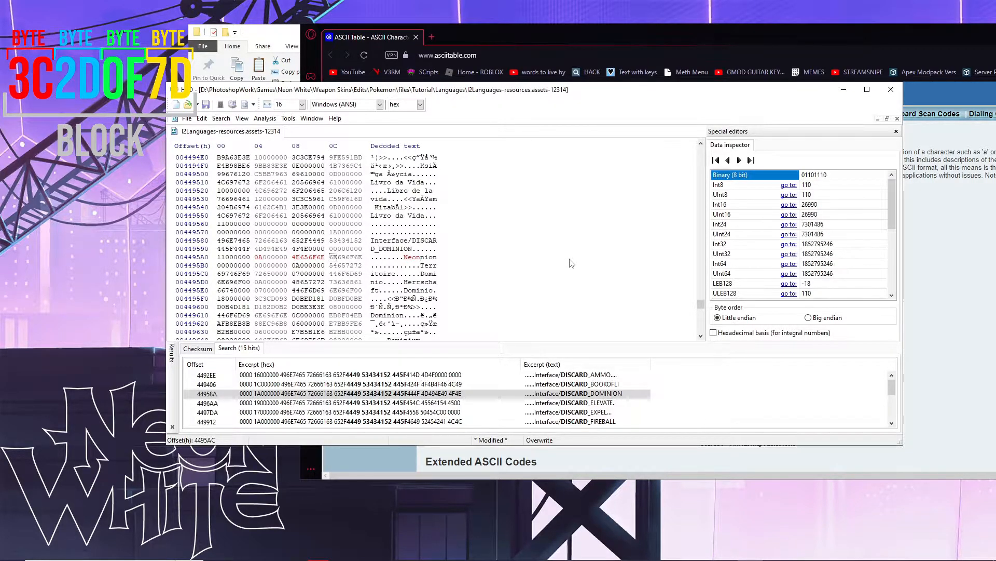
text(W)
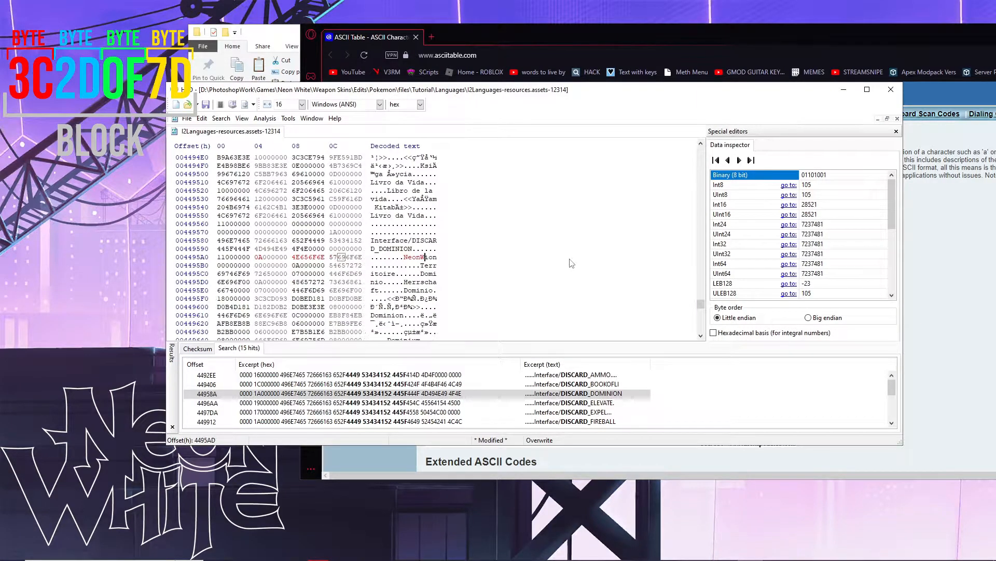
key(ctrl+z)
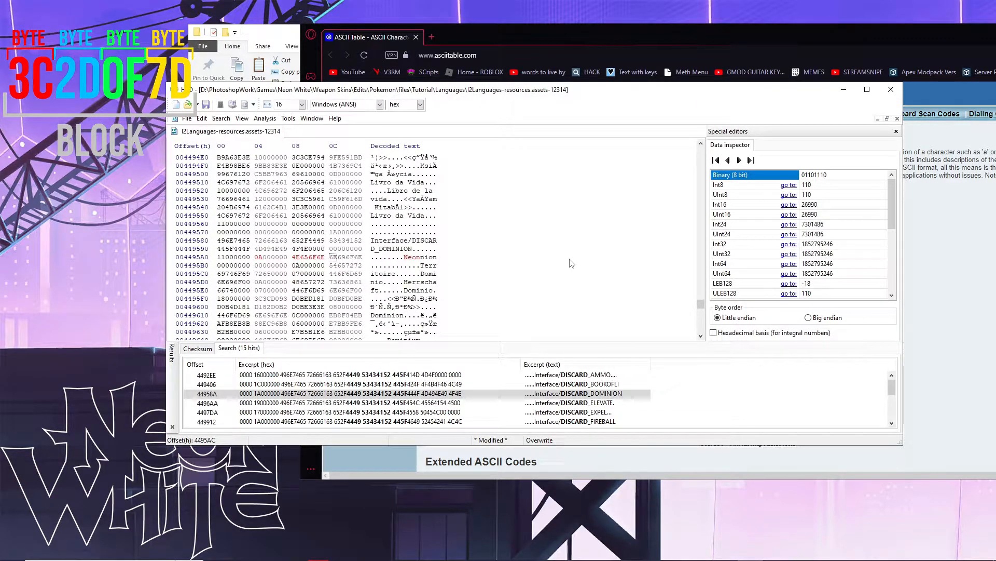
text(White)
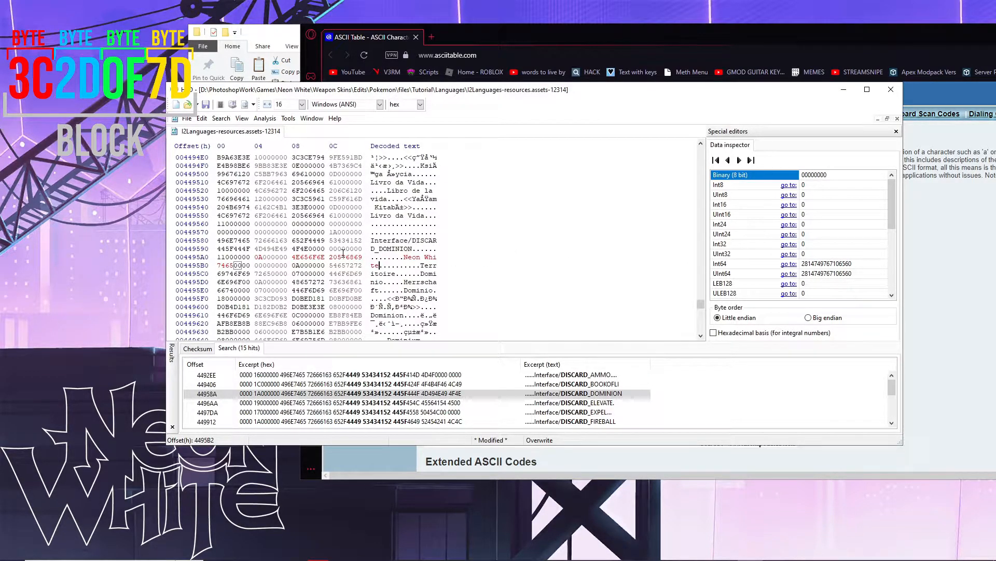
- Select the 'te' and padding bytes after Neon White to see where the string ends
drag(249, 265, 221, 271)
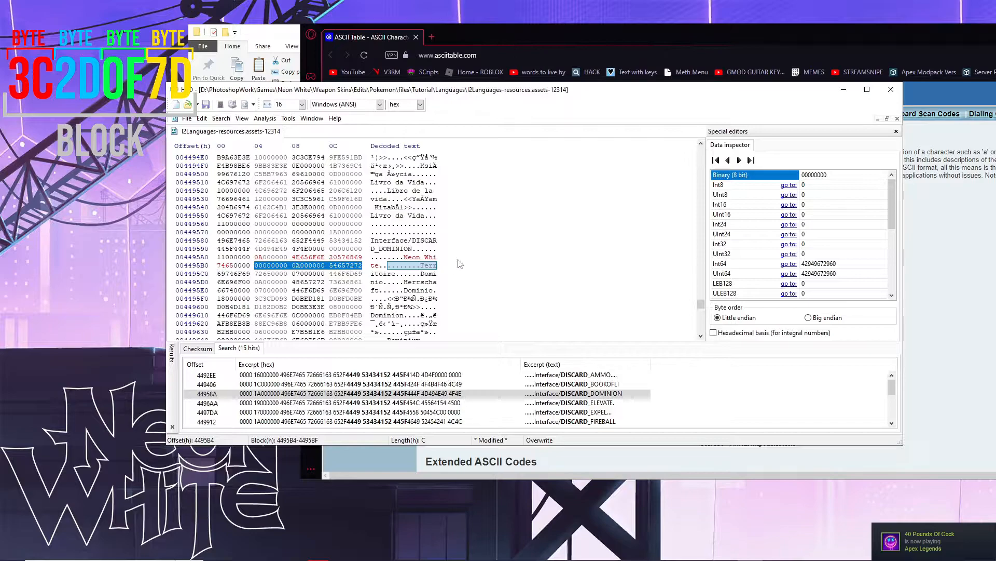
drag(404, 258, 460, 259)
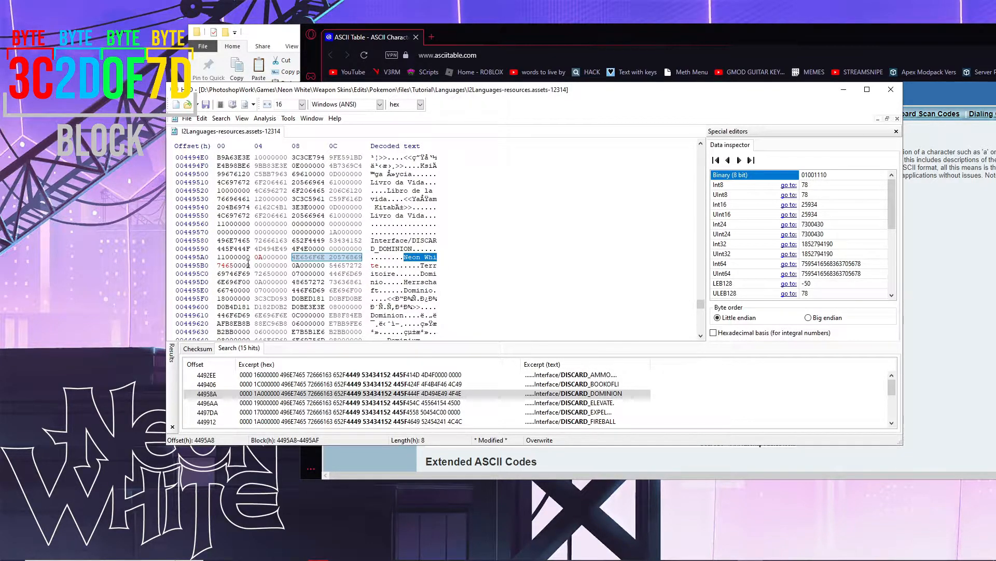
drag(248, 266, 218, 265)
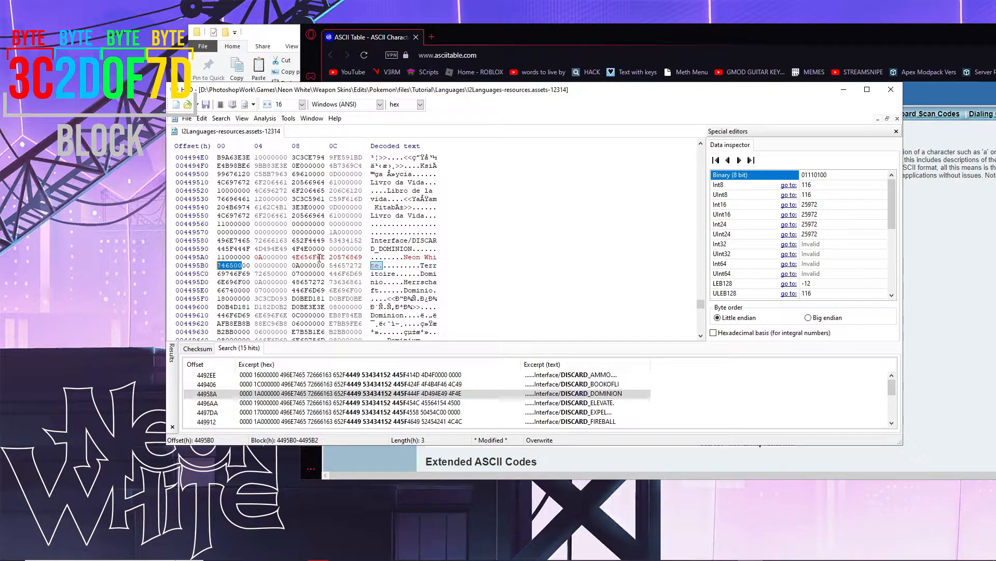
click(384, 266)
key(Left)
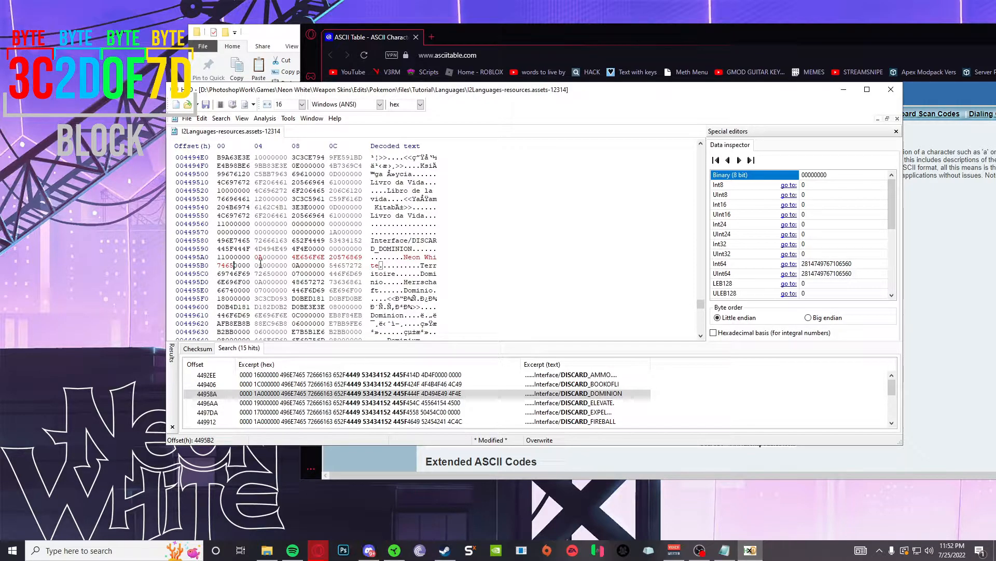
click(124, 280)
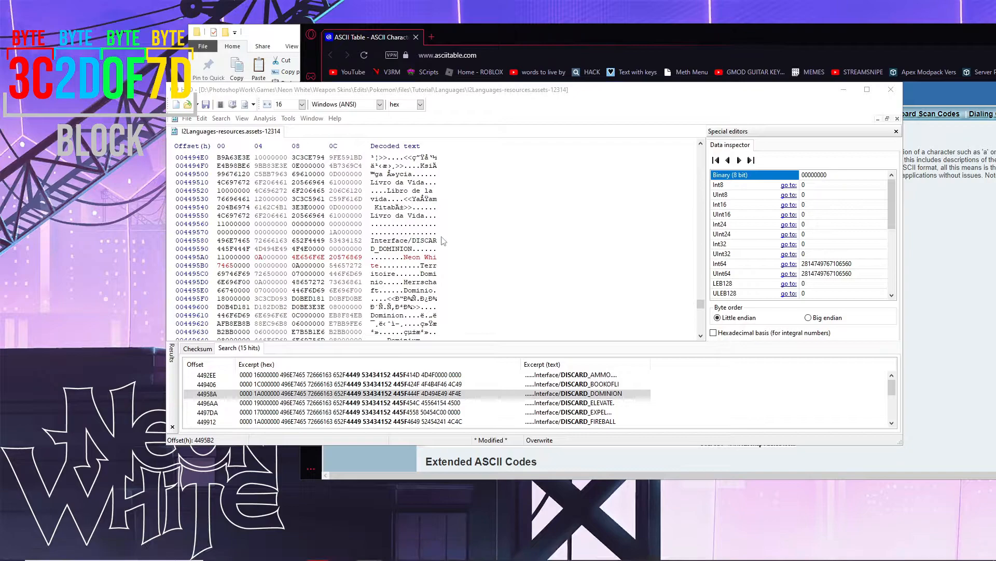
- Place the edit point right after 'Neon White' in the hex and text columns
click(263, 265)
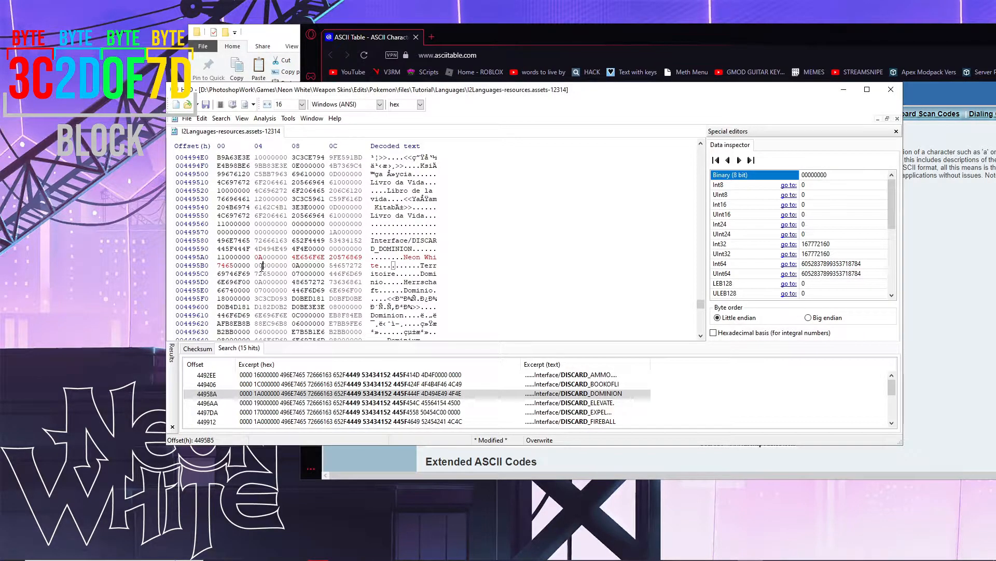
click(262, 267)
click(243, 272)
click(243, 266)
drag(237, 266, 227, 266)
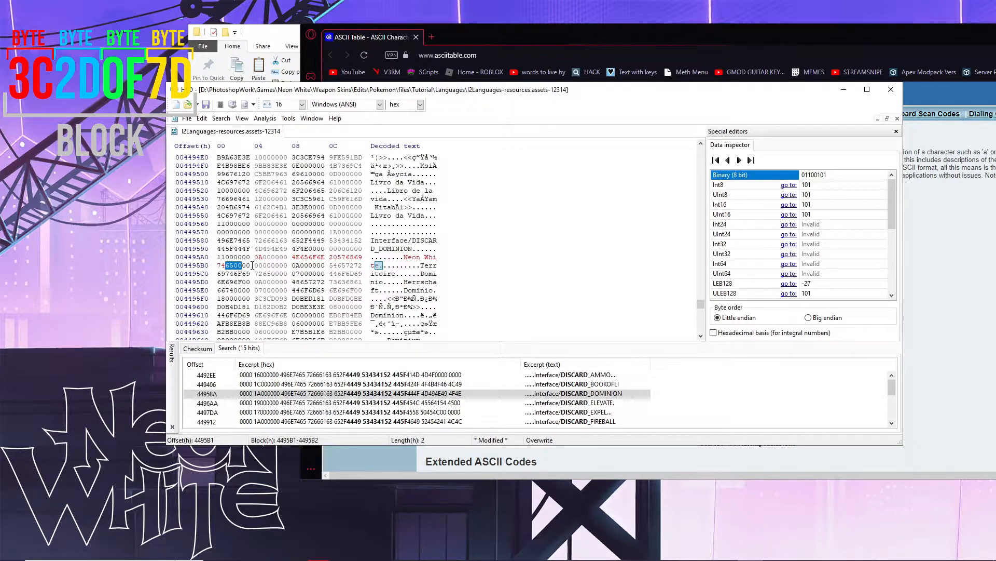
click(249, 267)
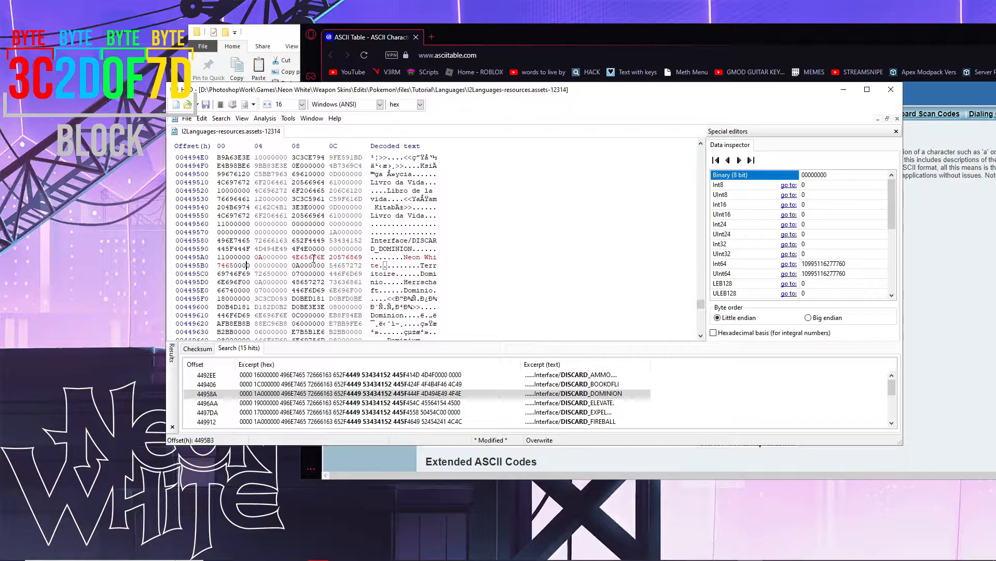
drag(404, 257, 438, 257)
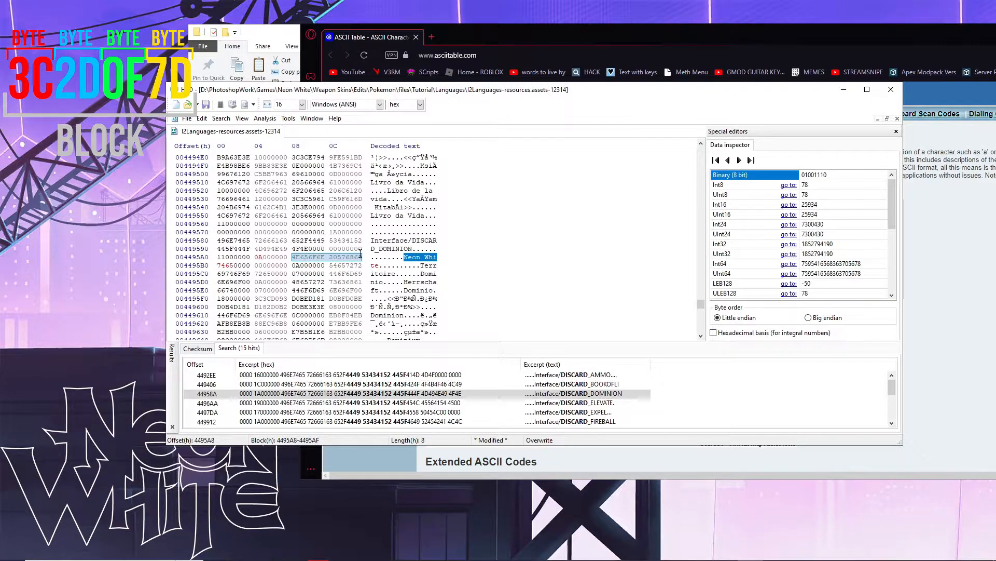
drag(219, 265, 250, 265)
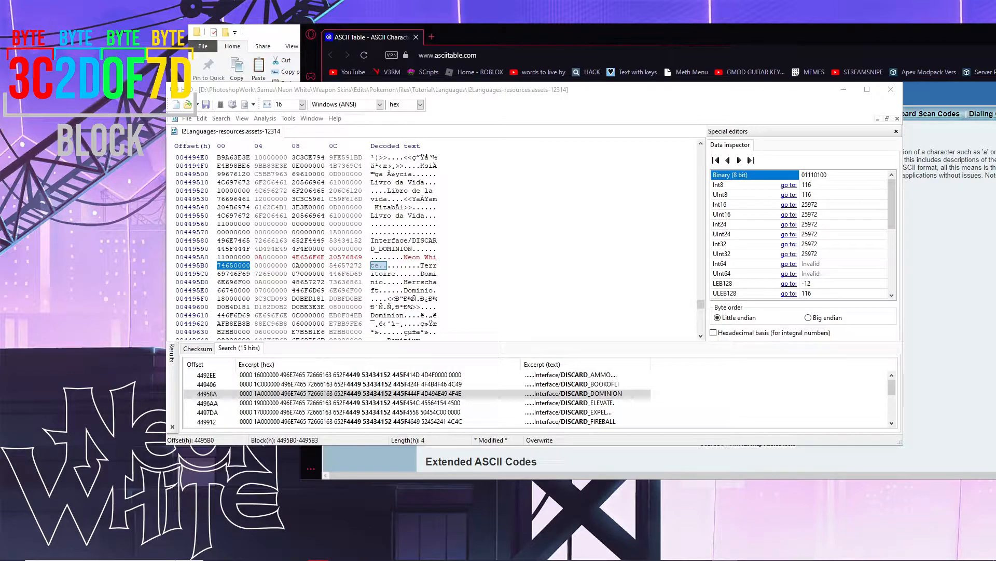
click(259, 265)
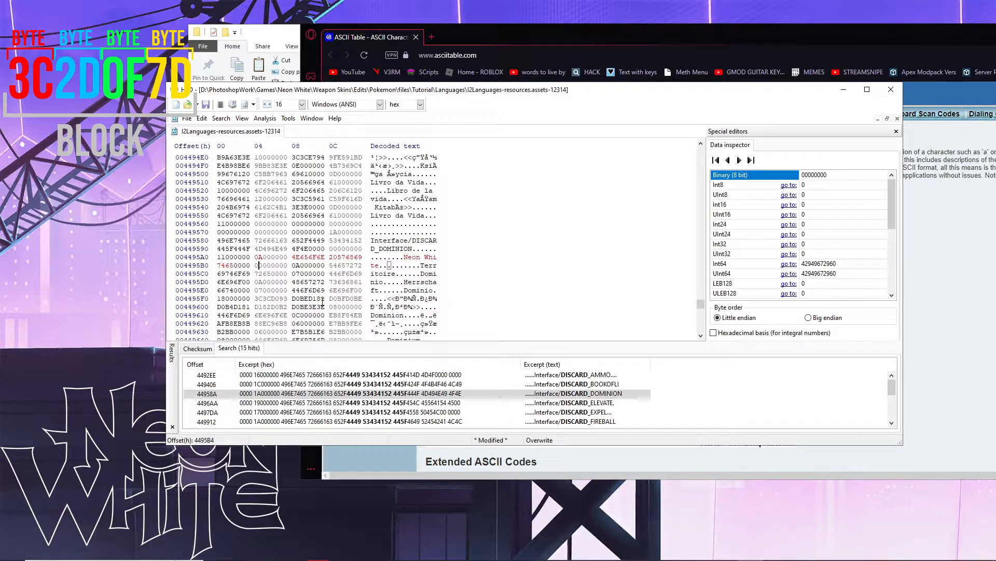
click(379, 266)
- Type ' Awesome' after Neon White, undo it, and place the caret at 4495B4
text(Awesome)
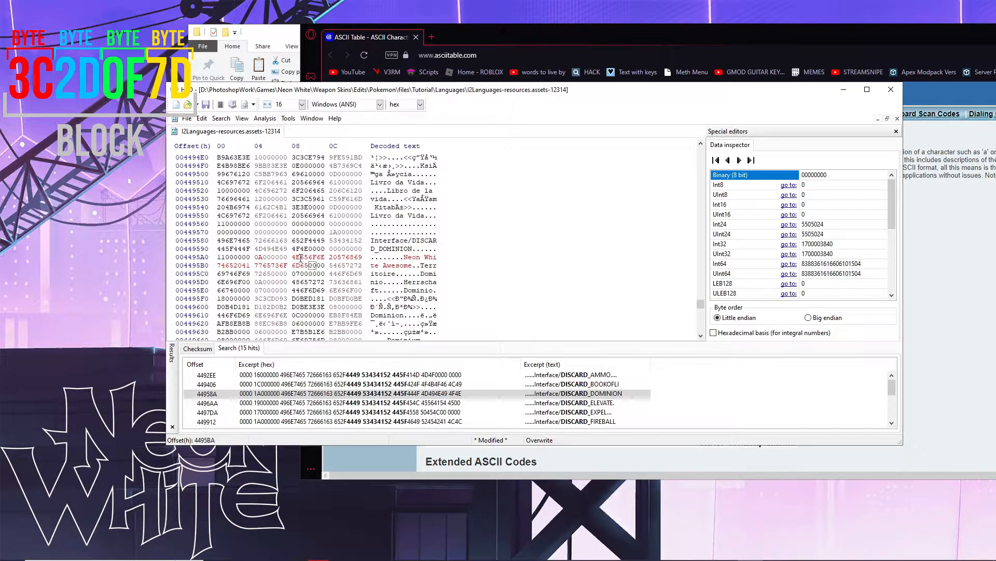
drag(404, 256, 443, 258)
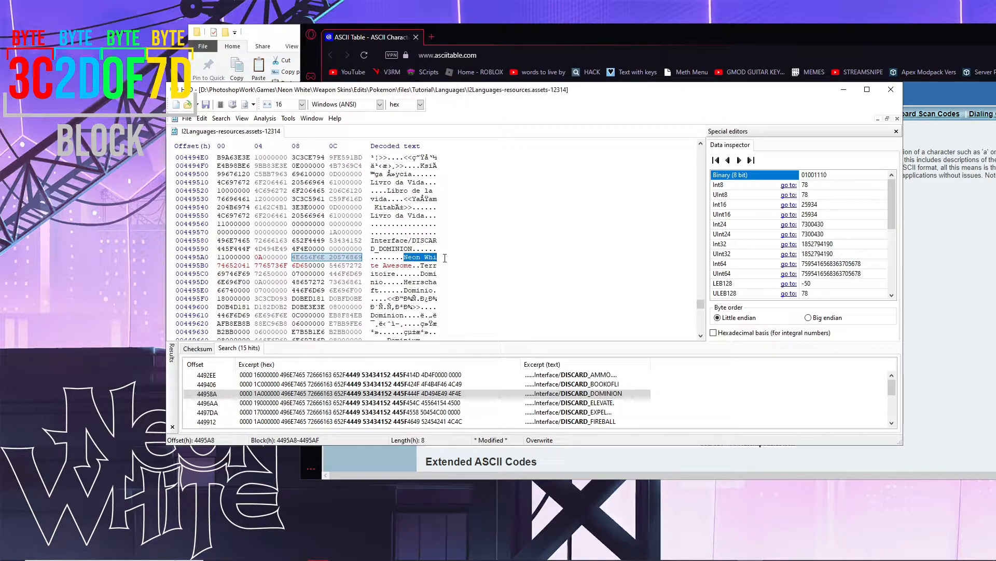
drag(217, 264, 327, 262)
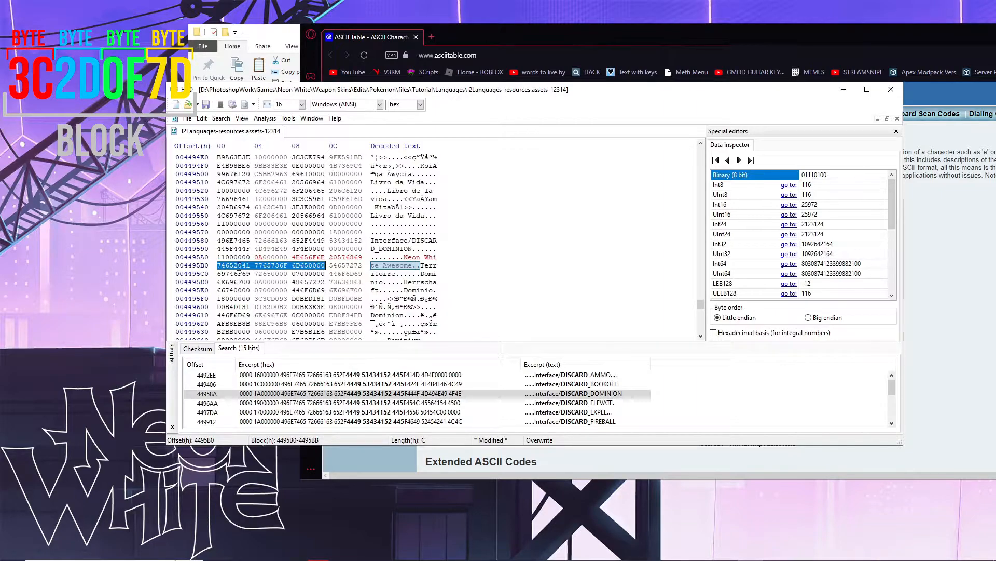
click(331, 265)
key(ctrl+z)
key(ctrl+z)
key(ctrl+z)
key(ctrl+z)
key(ctrl+z)
key(ctrl+z)
key(ctrl+z)
key(ctrl+z)
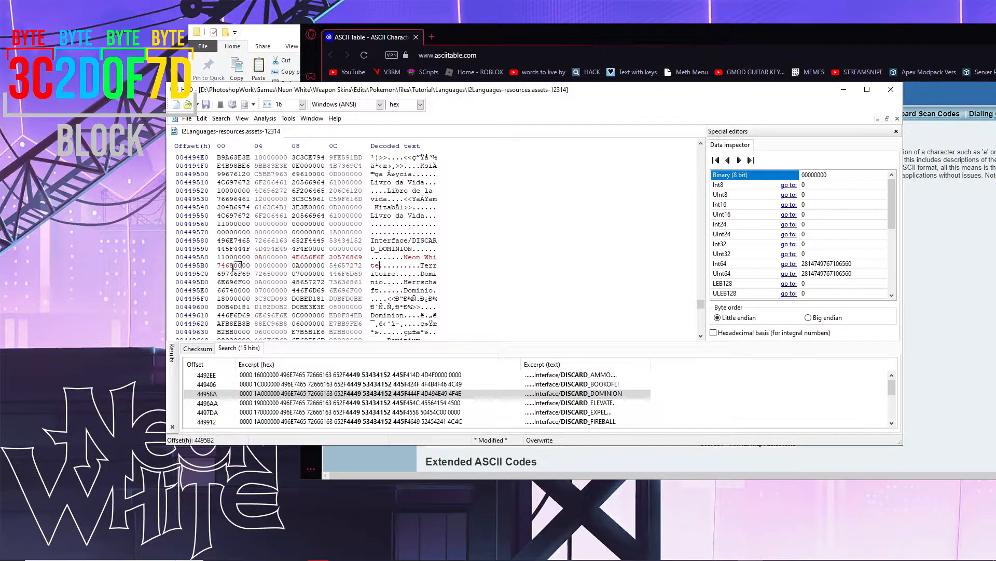
click(241, 265)
click(255, 265)
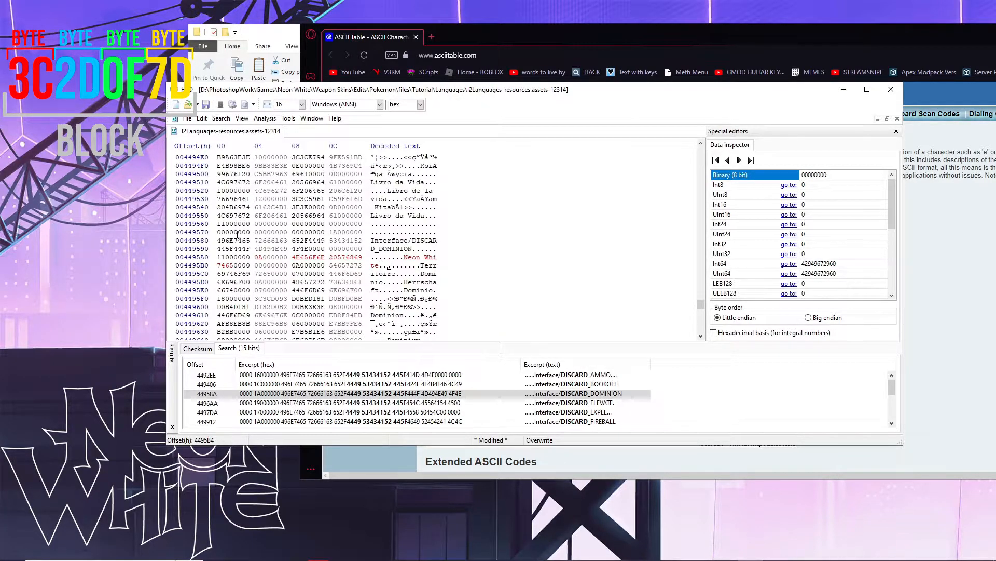
- Insert four 00 bytes at offset 4495B4 using Insert bytes with a hex count of 4
click(202, 119)
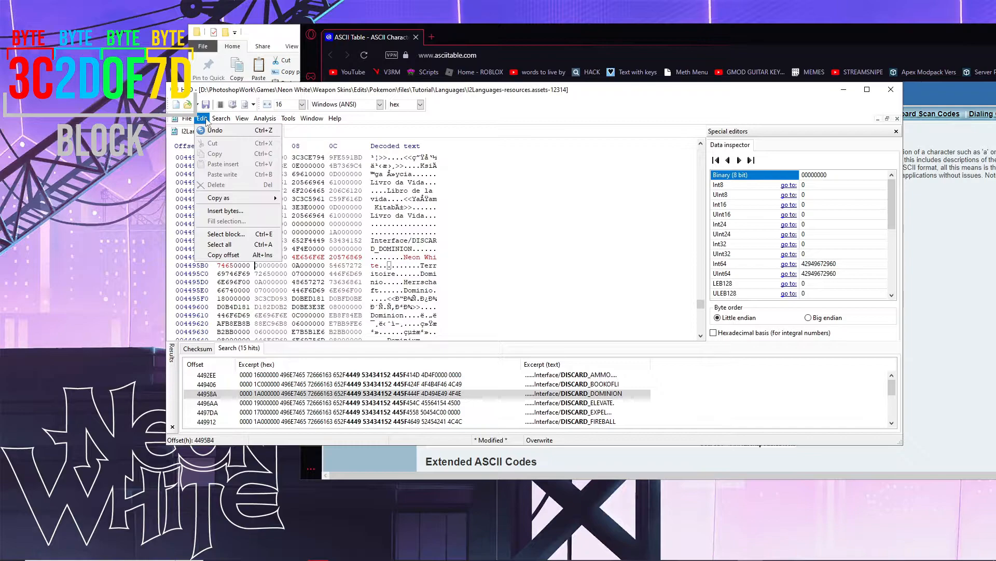
click(225, 211)
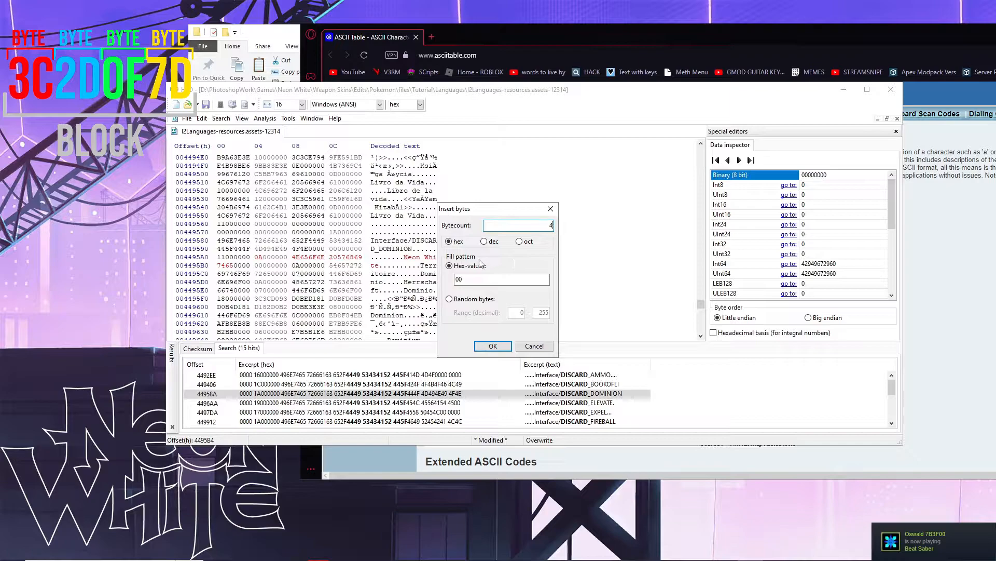
click(452, 242)
click(467, 281)
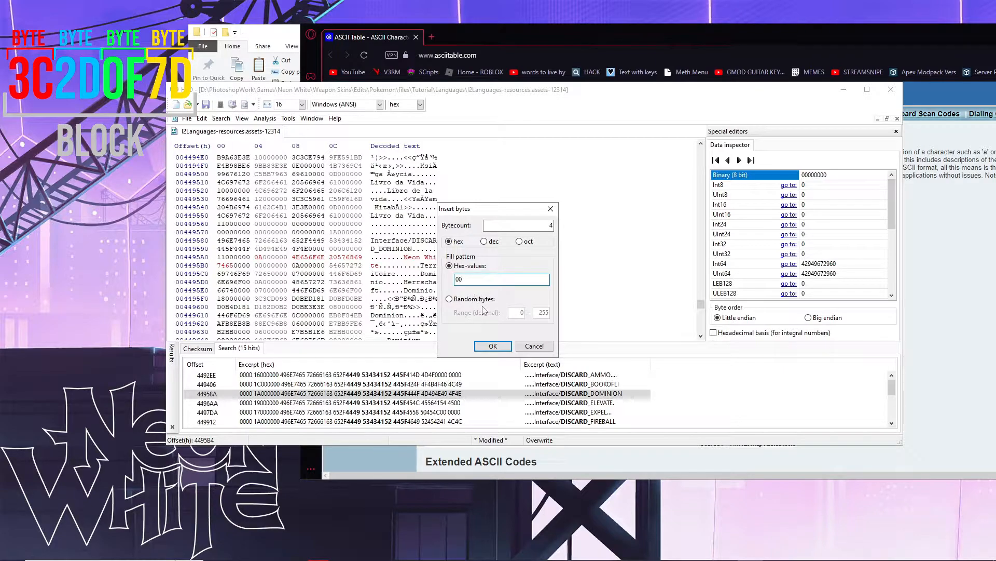
click(491, 345)
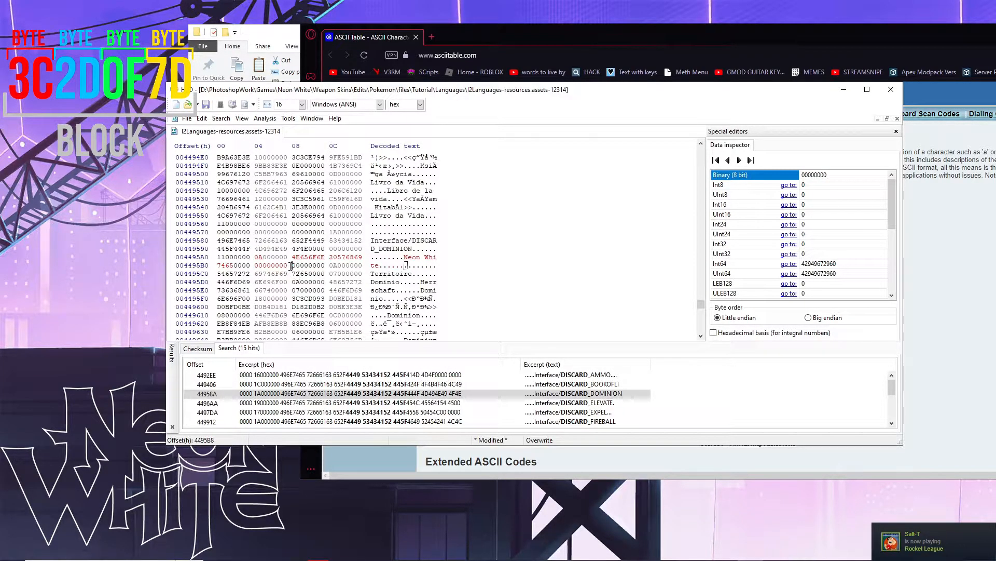
drag(291, 266, 259, 265)
click(259, 265)
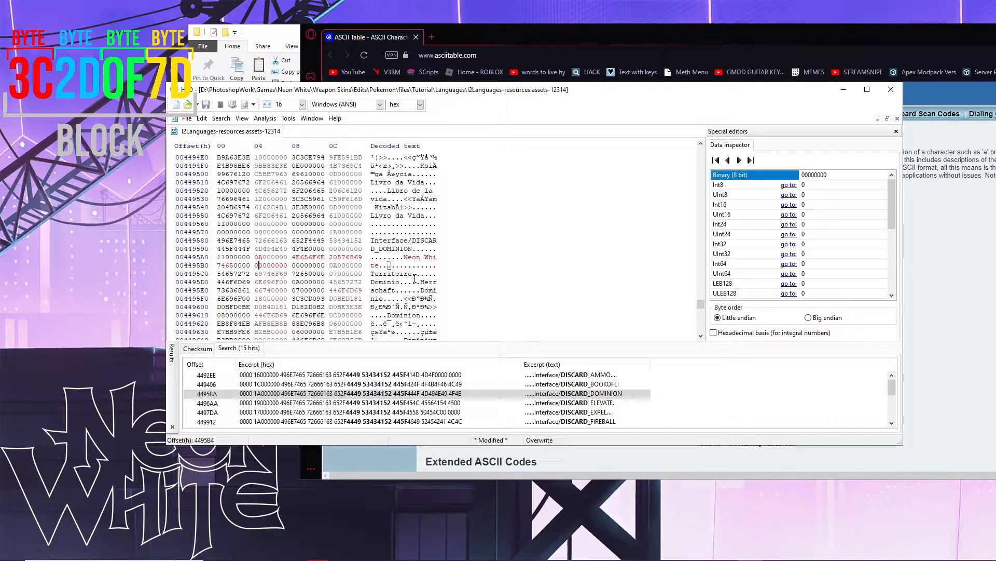
click(291, 264)
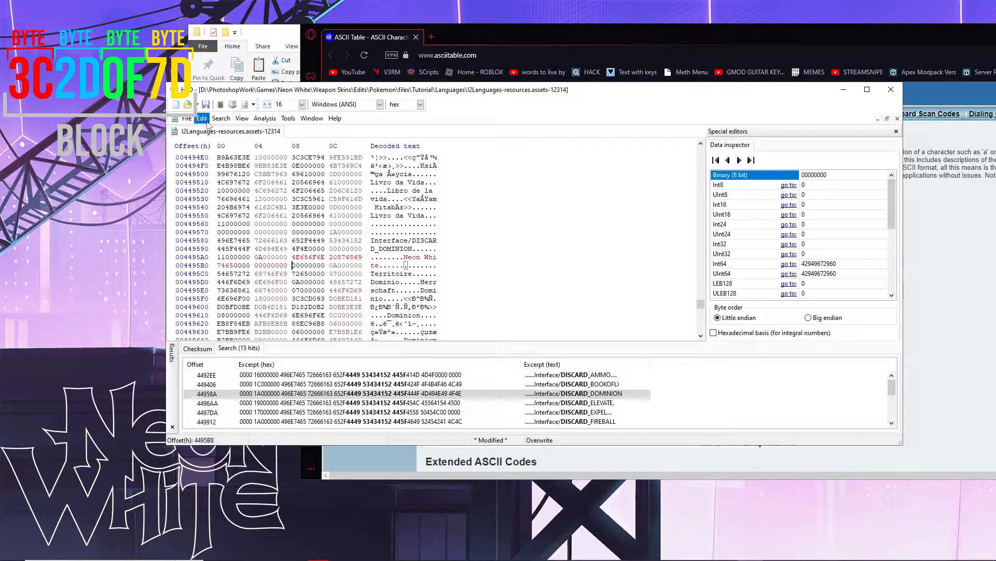
click(205, 120)
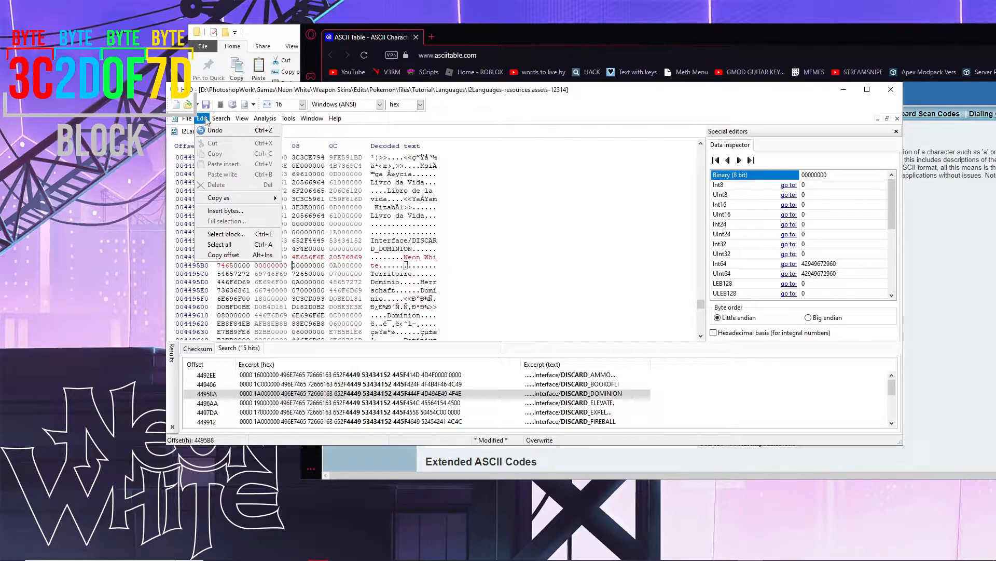
click(226, 211)
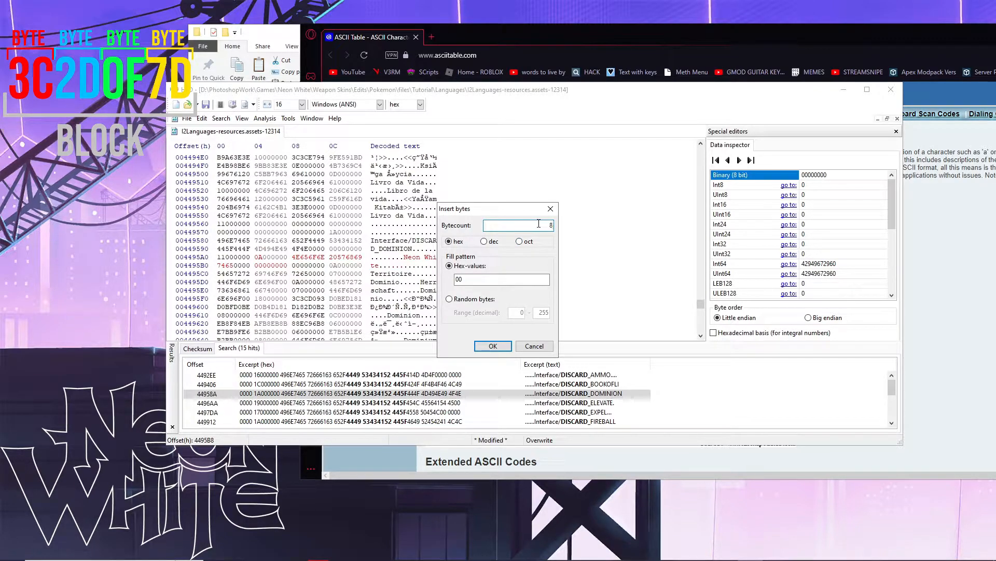
text(12)
click(554, 210)
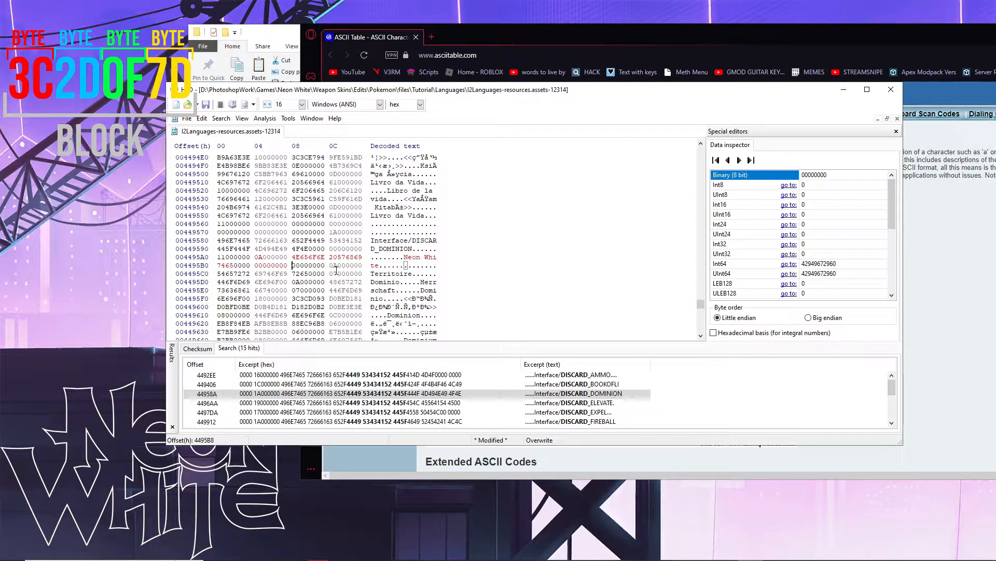
click(257, 257)
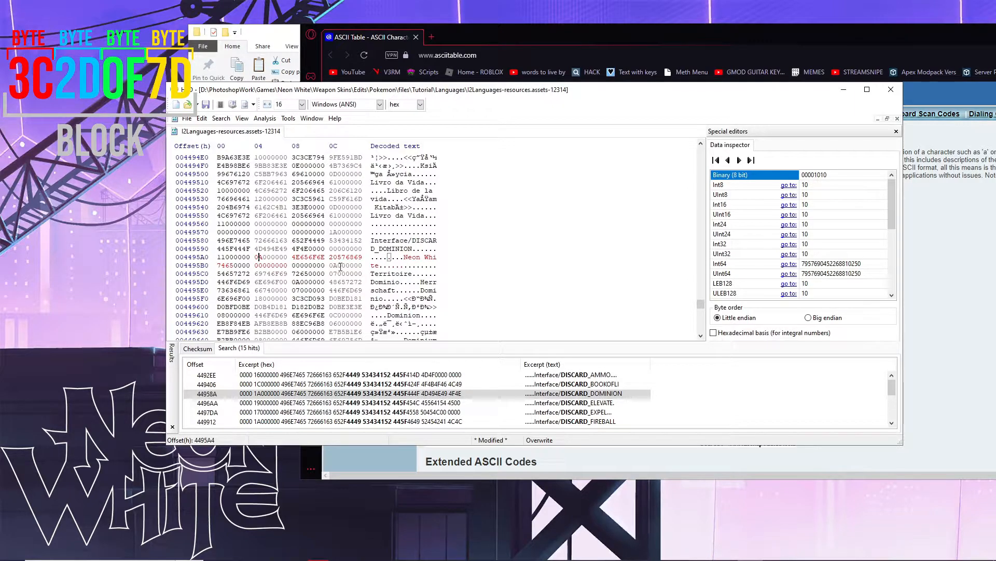
drag(292, 256, 217, 269)
drag(255, 264, 287, 266)
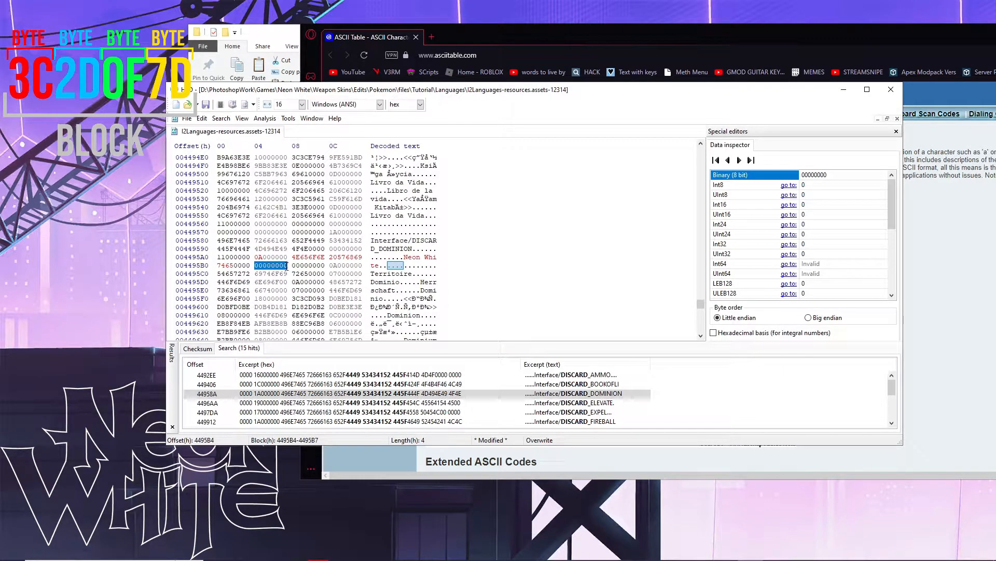
click(285, 265)
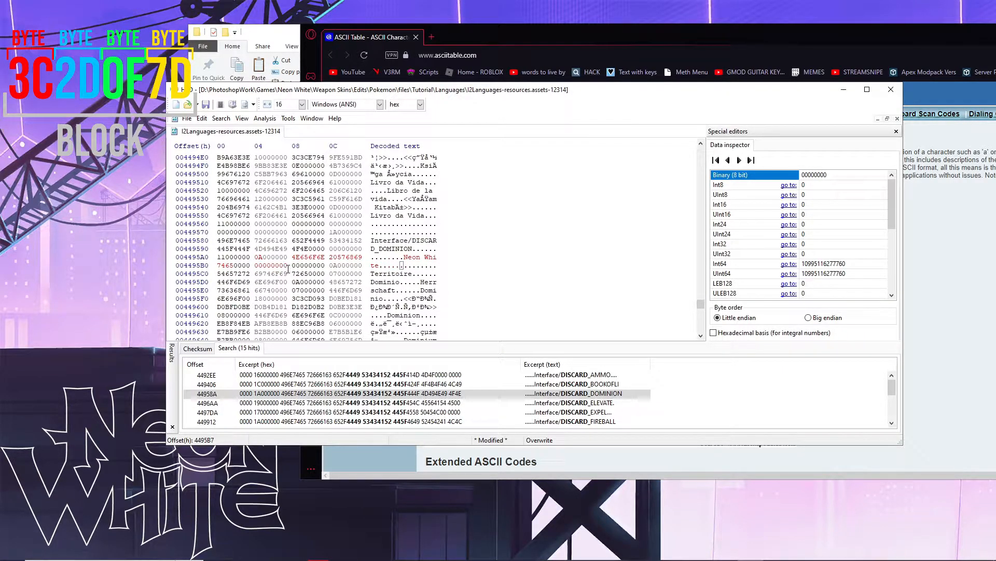
drag(289, 266, 259, 269)
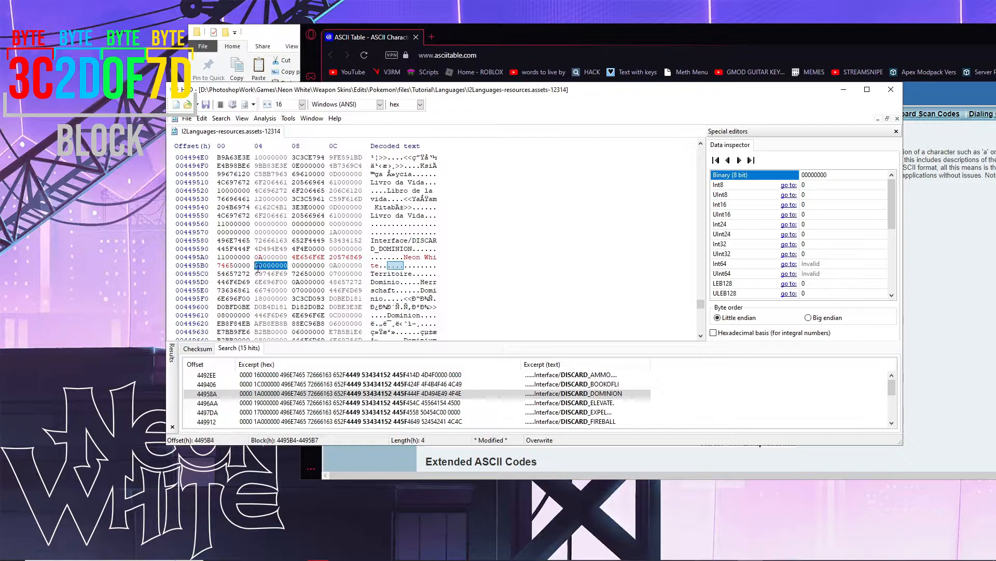
click(258, 268)
click(403, 266)
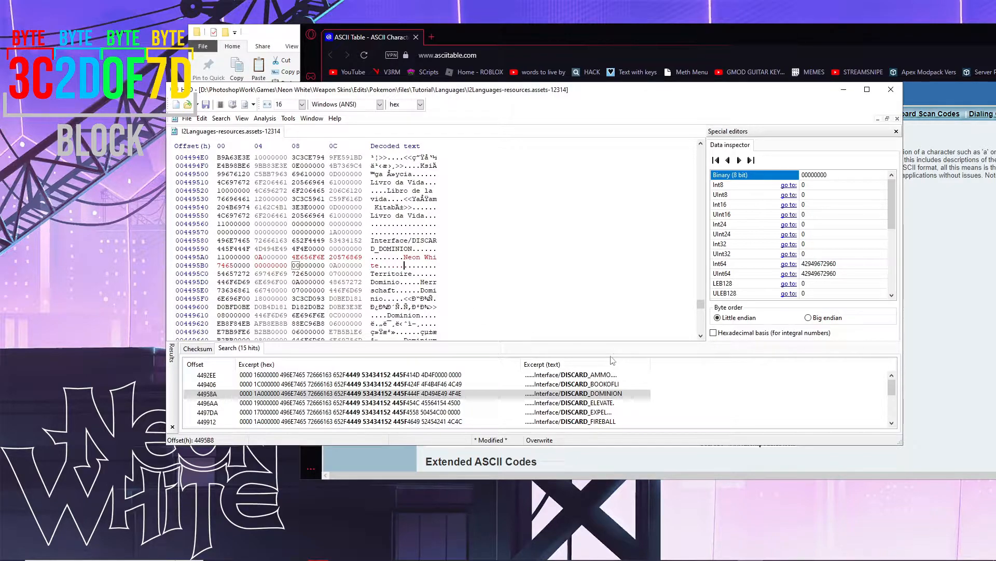
- Jump to the DISCARD_ELEVATE hit, trial-overwrite Elevate with 'sus', and undo back to Elevate
click(569, 409)
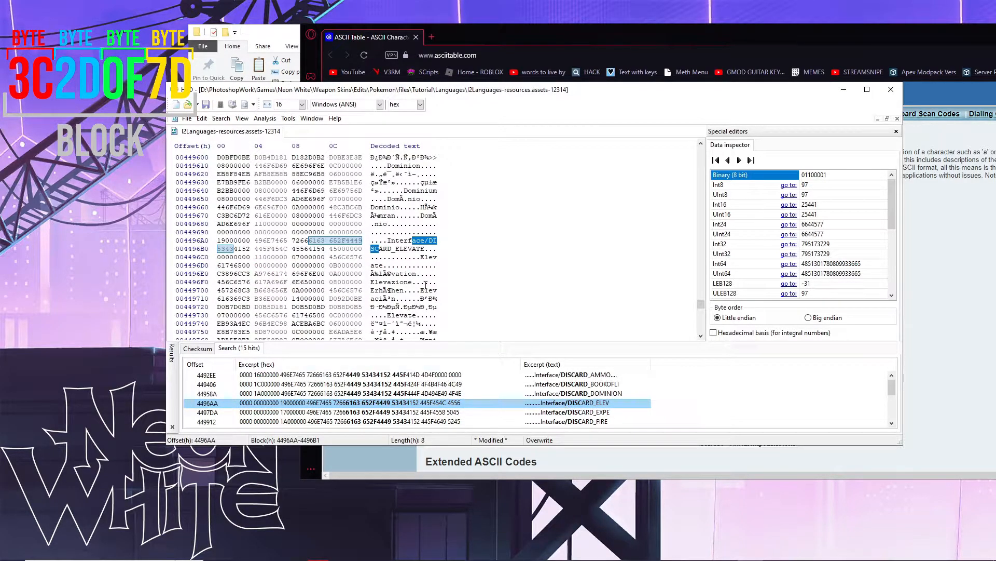
click(421, 257)
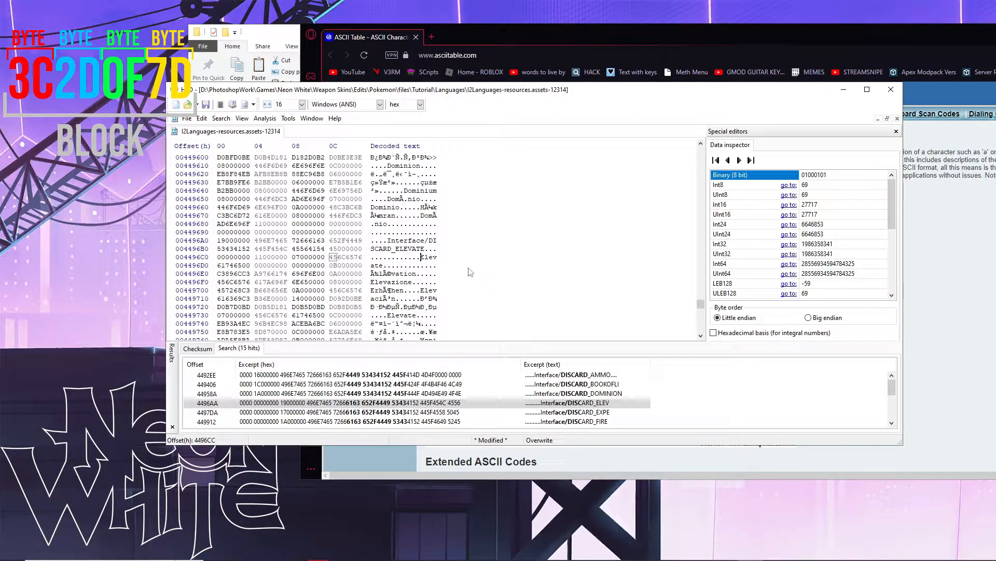
text(sus)
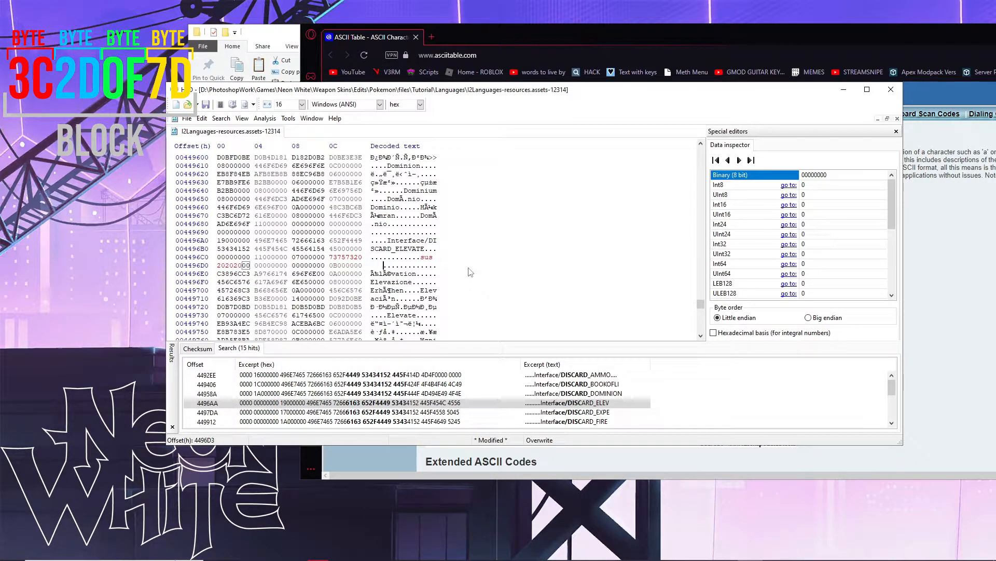
key(ctrl+z)
key(ctrl+z)
key(ctrl+z)
key(ctrl+z)
key(ctrl+z)
key(ctrl+z)
key(ctrl+z)
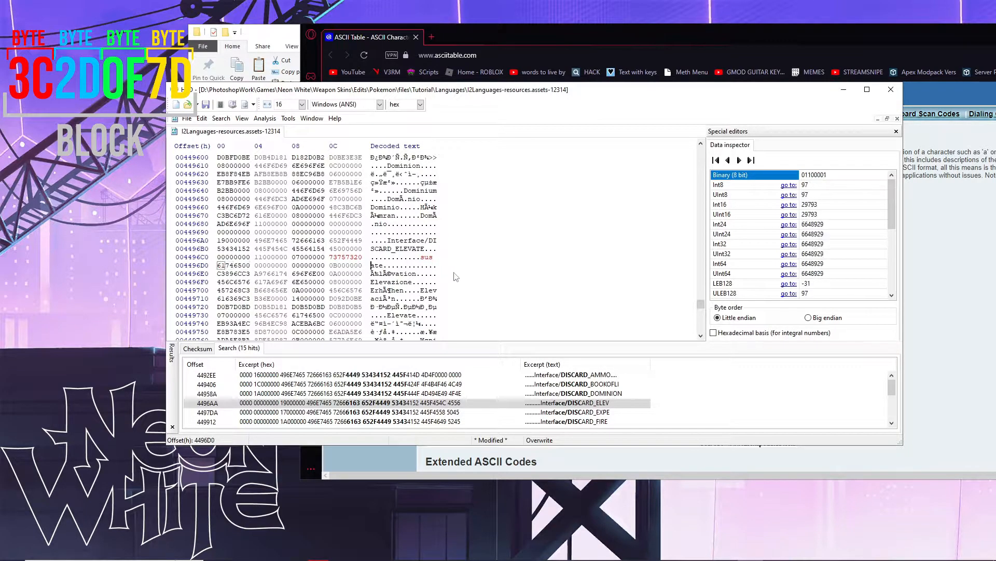
drag(330, 257, 240, 266)
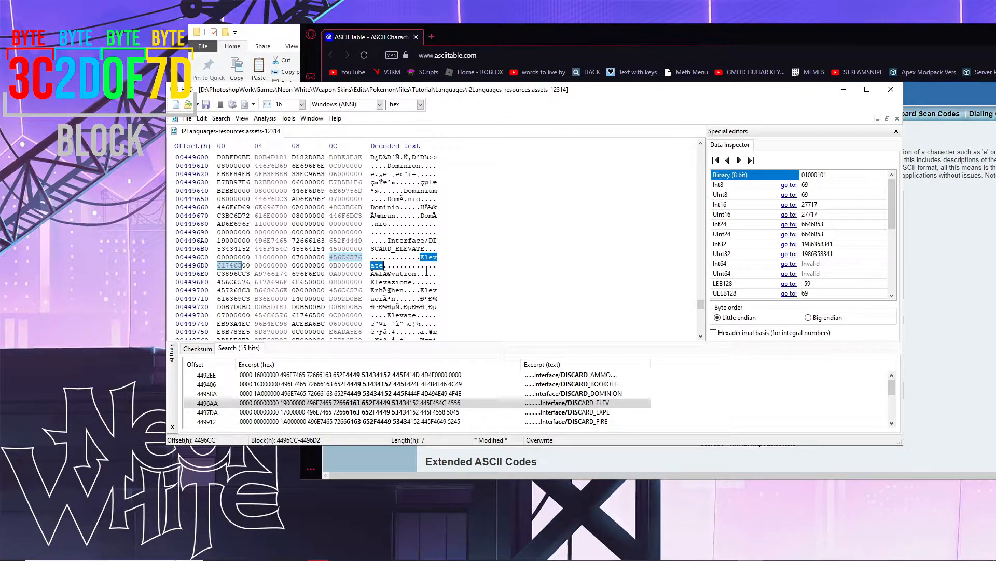
click(422, 257)
text(sus)
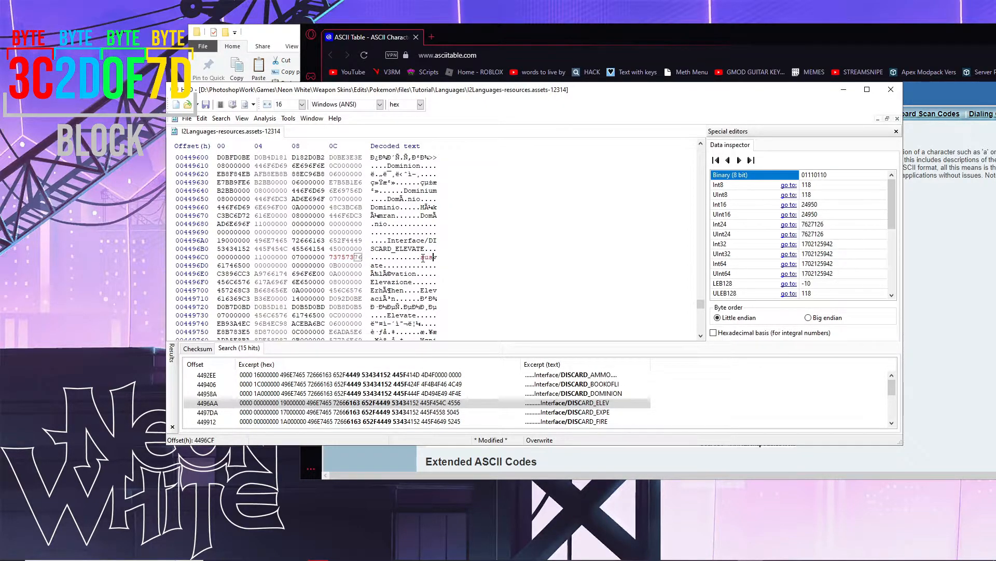
right_click(359, 258)
click(463, 262)
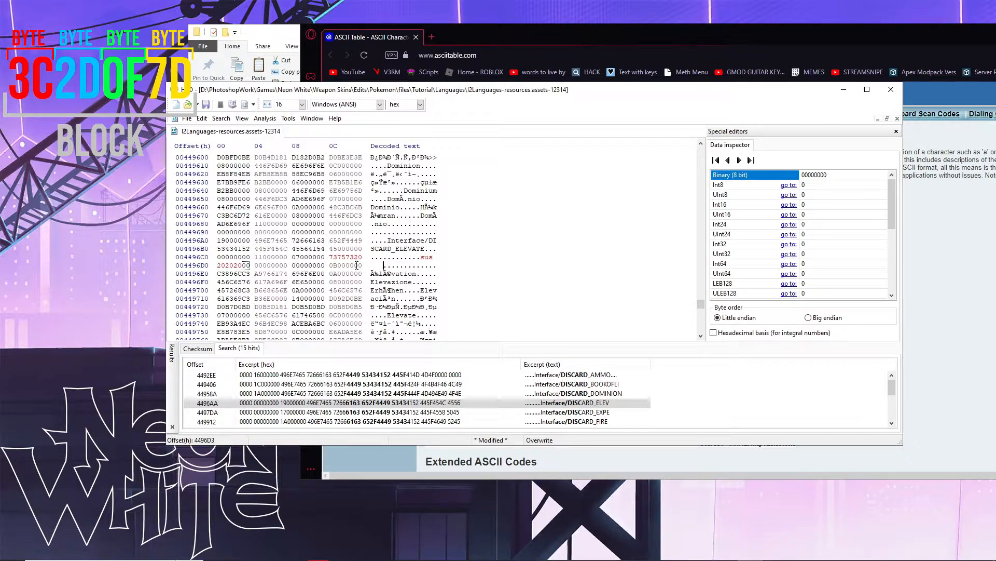
key(ctrl+z)
key(ctrl+z)
key(ctrl+z)
key(ctrl+z)
key(ctrl+z)
key(ctrl+z)
key(ctrl+z)
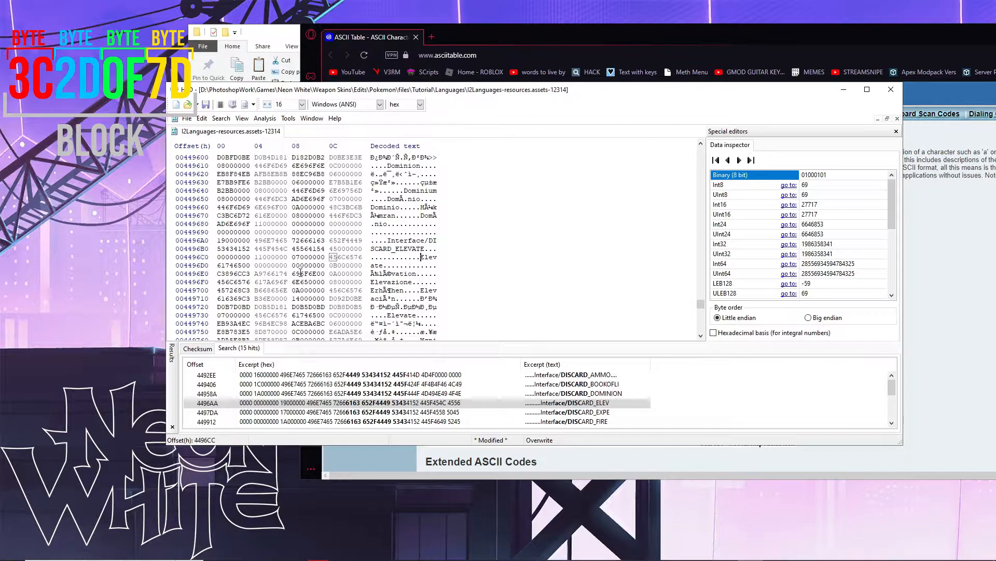
- Check Elevate's 07 length byte, then overwrite the text to read 'Elephanttt'
click(294, 257)
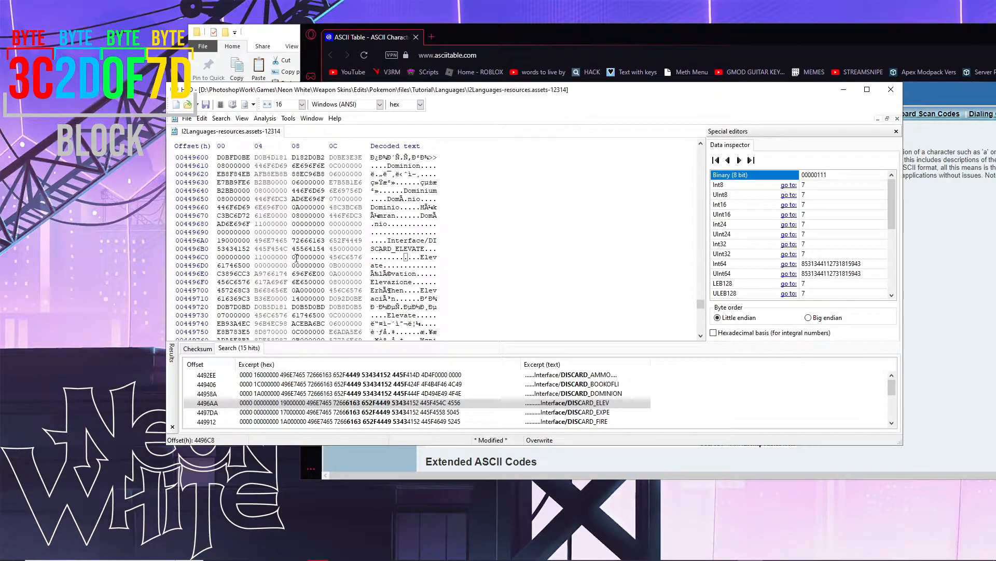
drag(299, 258, 294, 257)
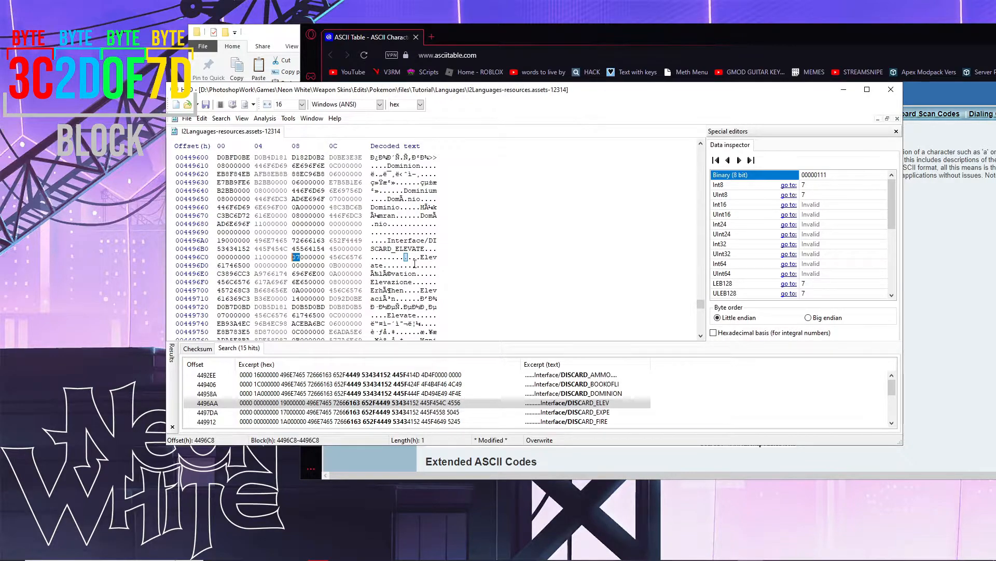
click(819, 186)
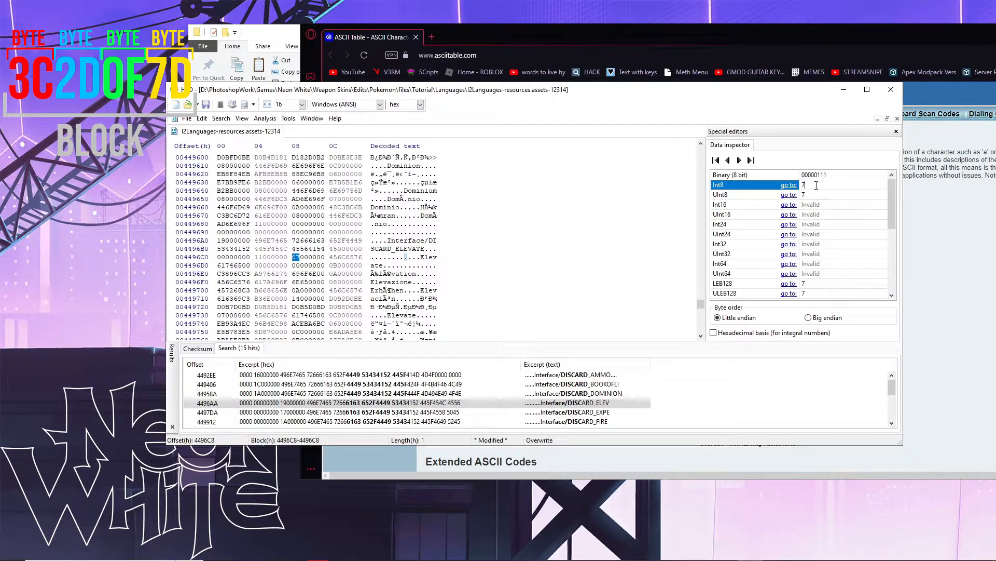
click(425, 257)
key(Left)
text(lephant)
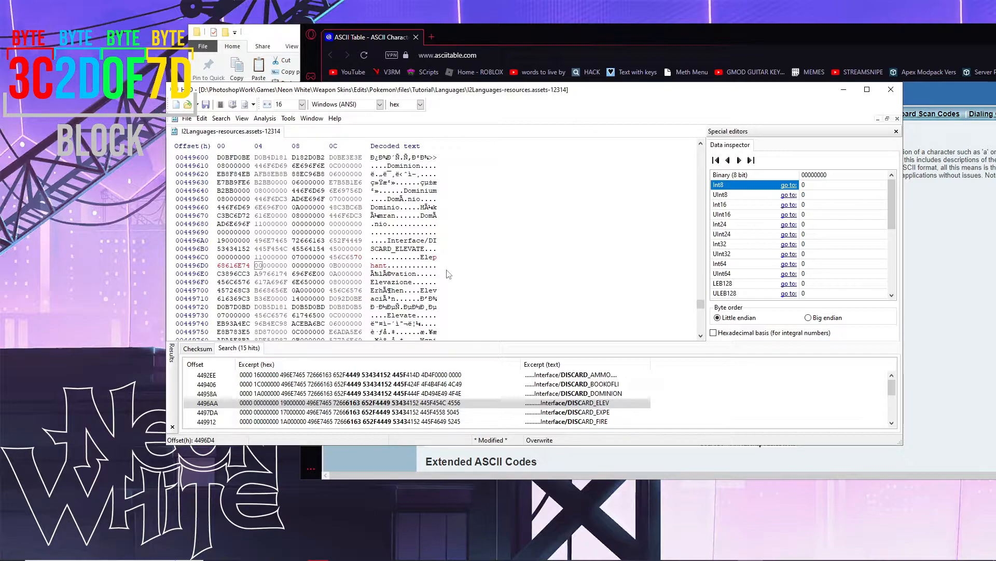
text(tt)
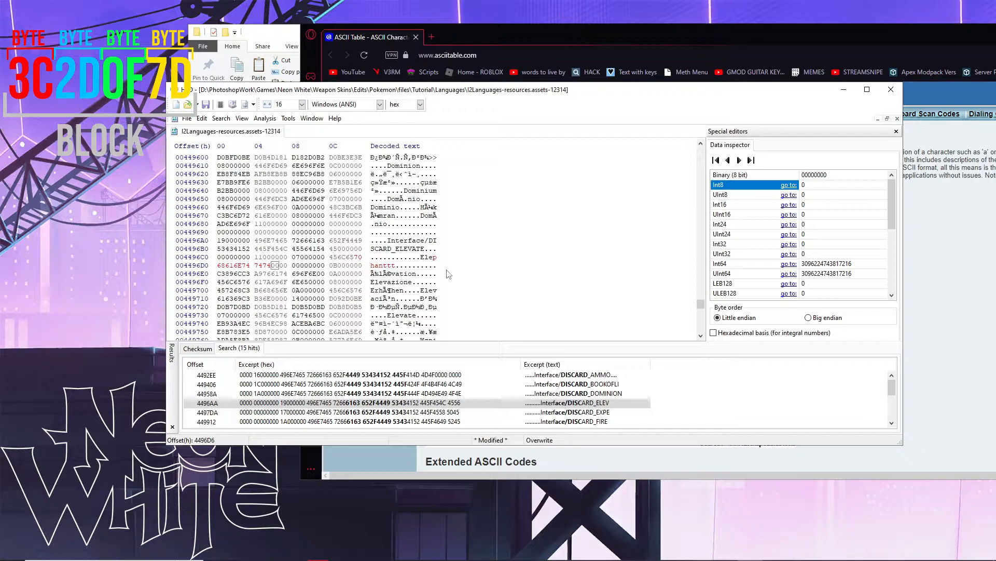
click(421, 258)
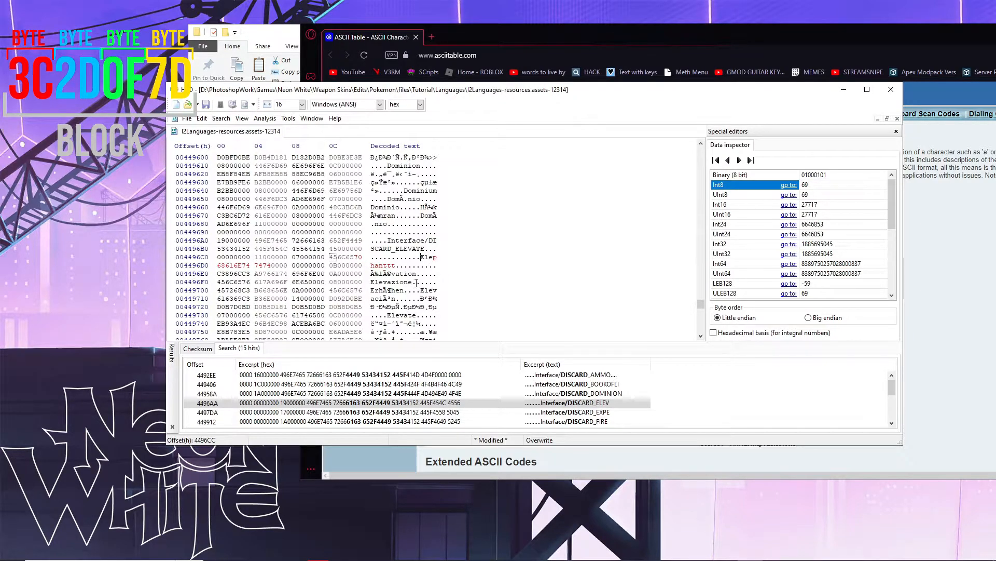
key(ctrl+z)
key(ctrl+z)
key(ctrl+z)
key(ctrl+z)
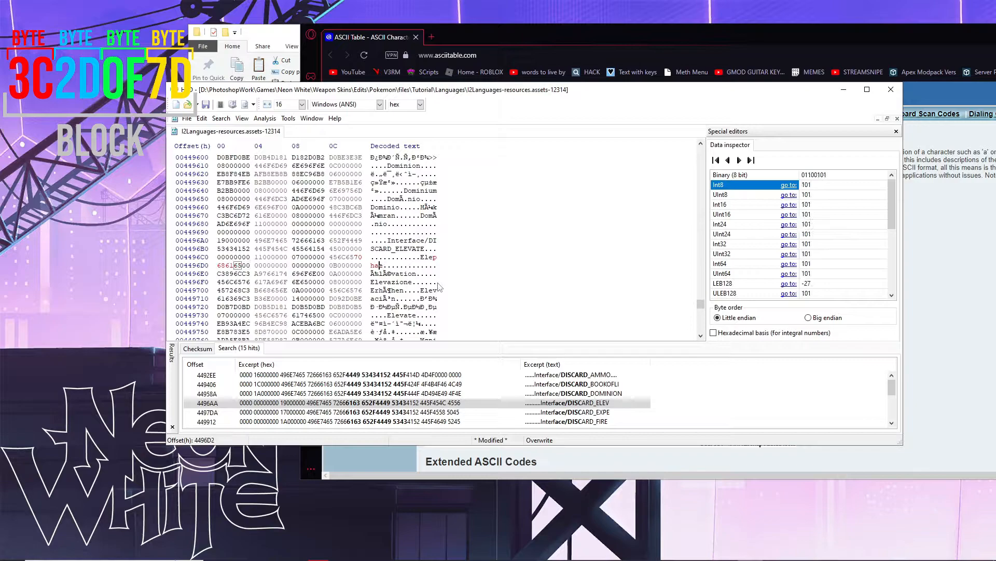
text(ttt)
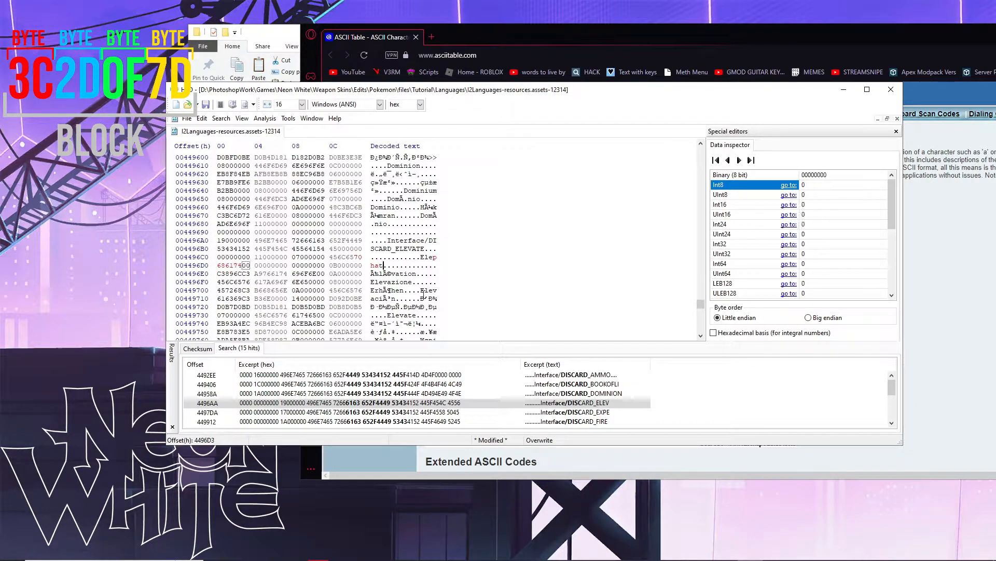
key(ctrl+z)
key(ctrl+z)
key(ctrl+z)
text(nttt)
- Change the length byte at 4496C8 from 07 to 0A and measure the renamed string
click(297, 257)
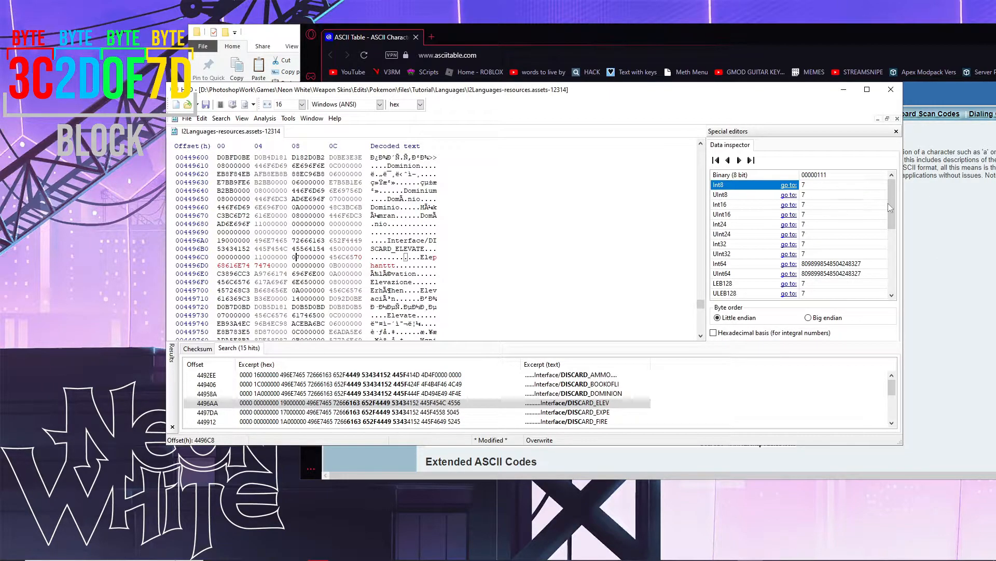
click(934, 210)
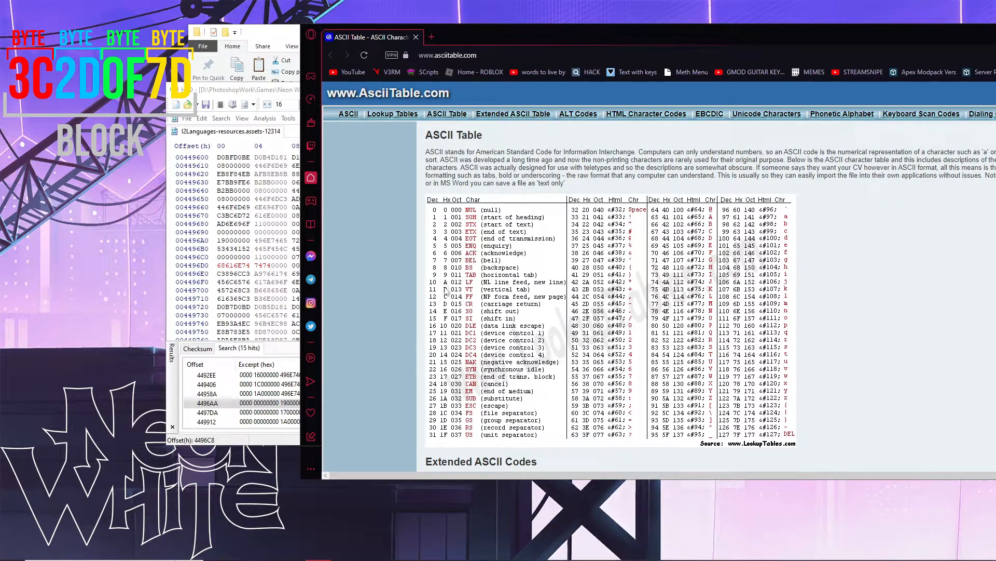
click(294, 258)
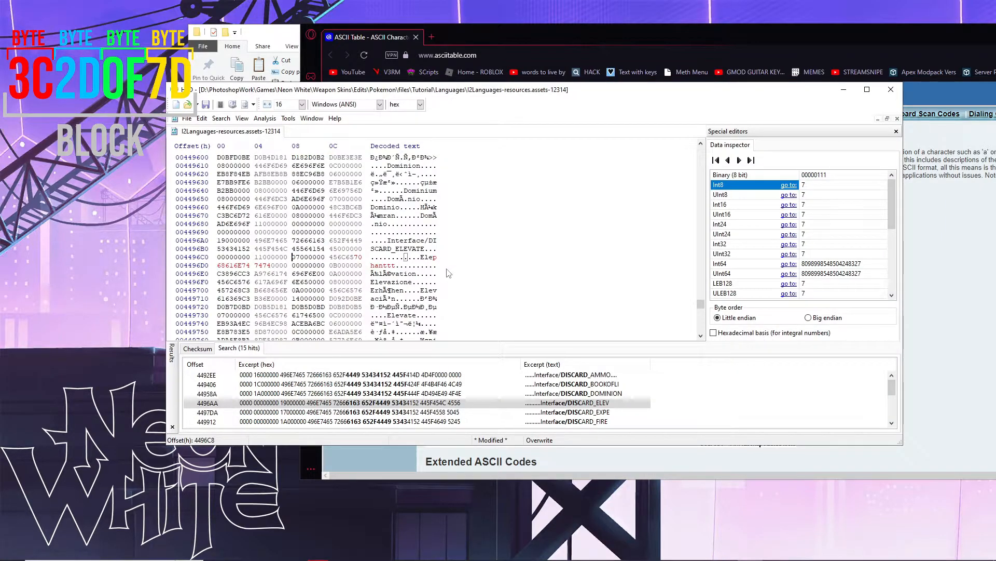
key(Right)
text(A)
click(297, 257)
drag(420, 257, 396, 267)
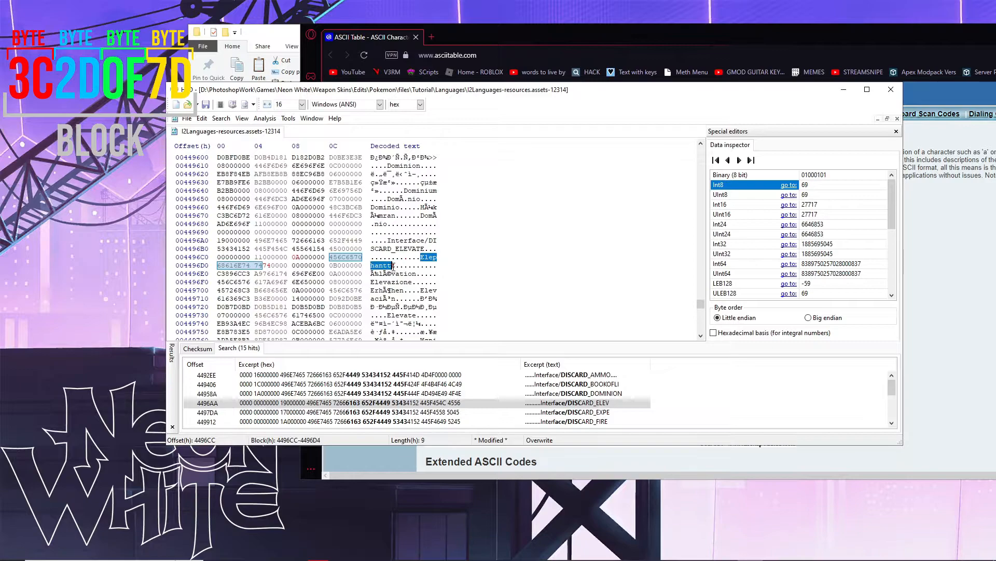
drag(397, 265, 396, 265)
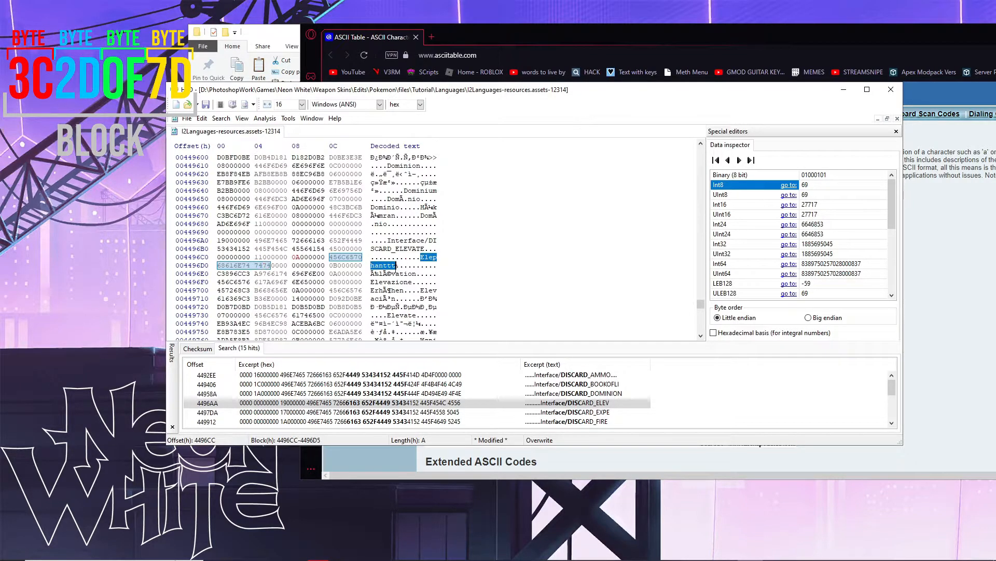
click(292, 265)
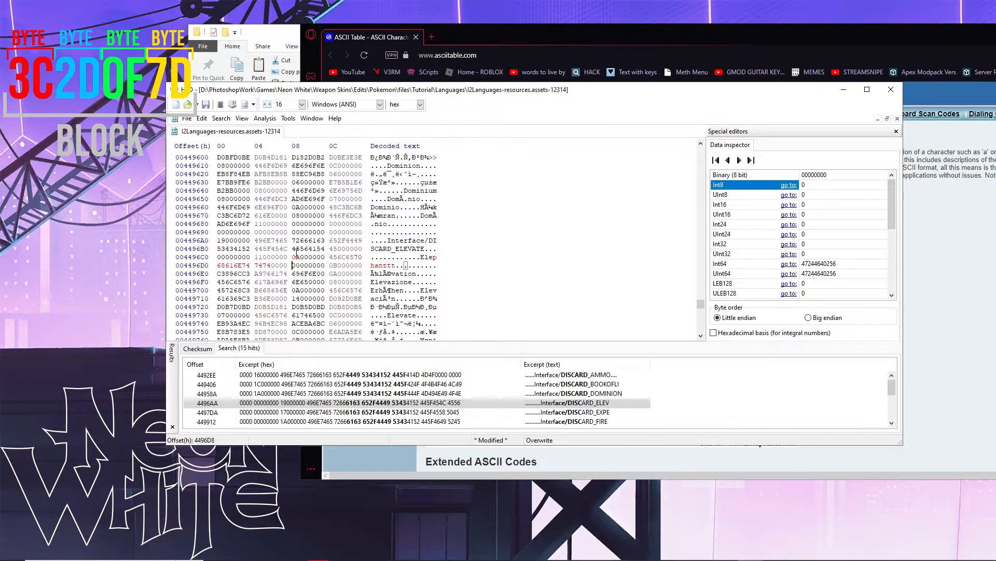
click(202, 118)
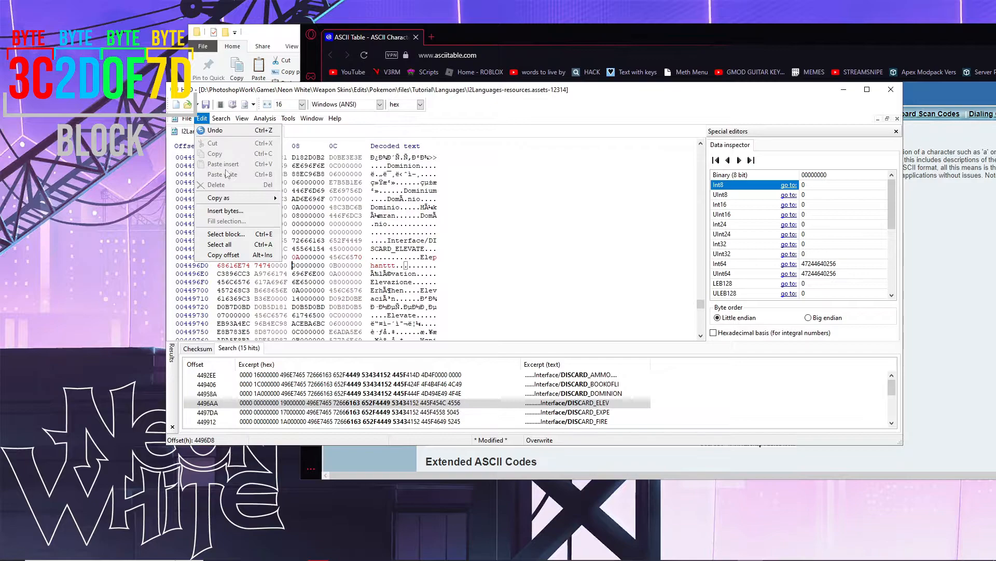
- Insert four hex 00 padding bytes at 4496D8 after 'Elephanttt'
click(249, 211)
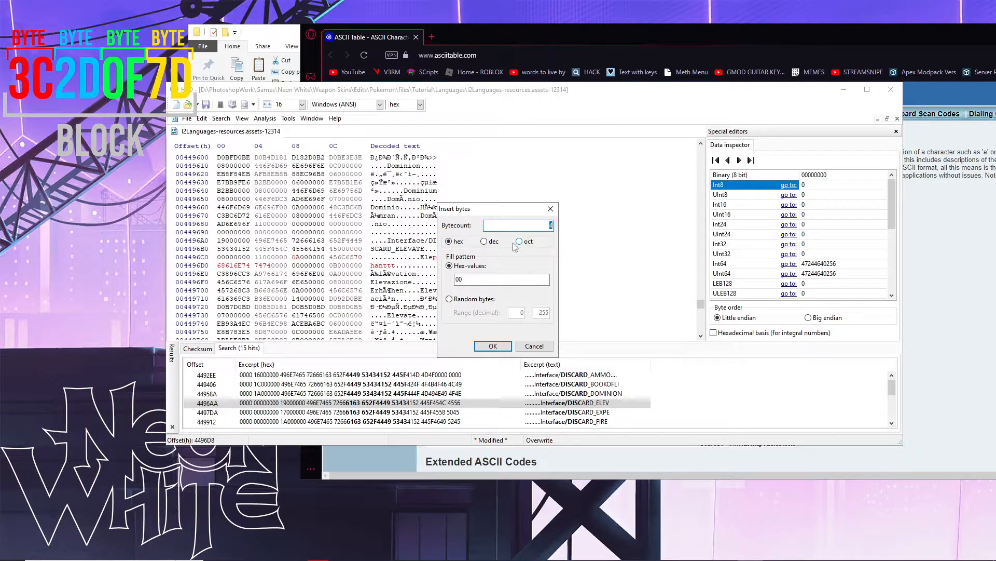
click(464, 243)
click(493, 345)
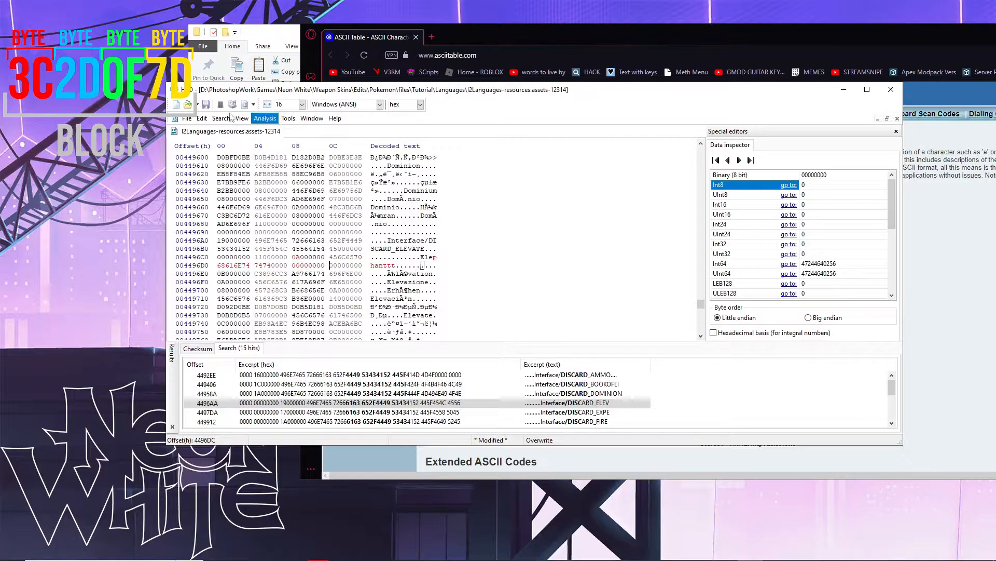
click(186, 119)
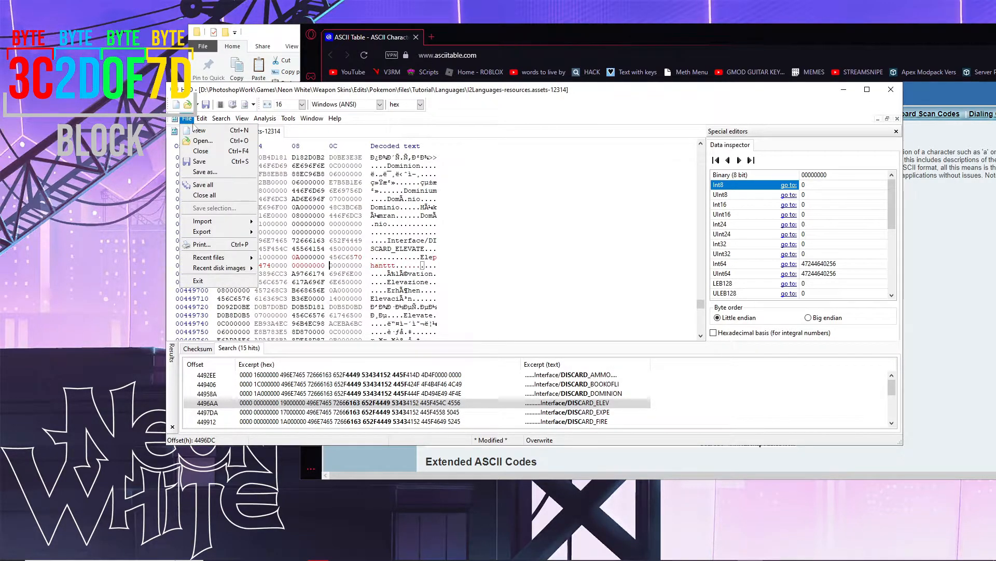
- Save the edited I2Languages asset file, close HxD and return to the Tutorial folder
click(200, 161)
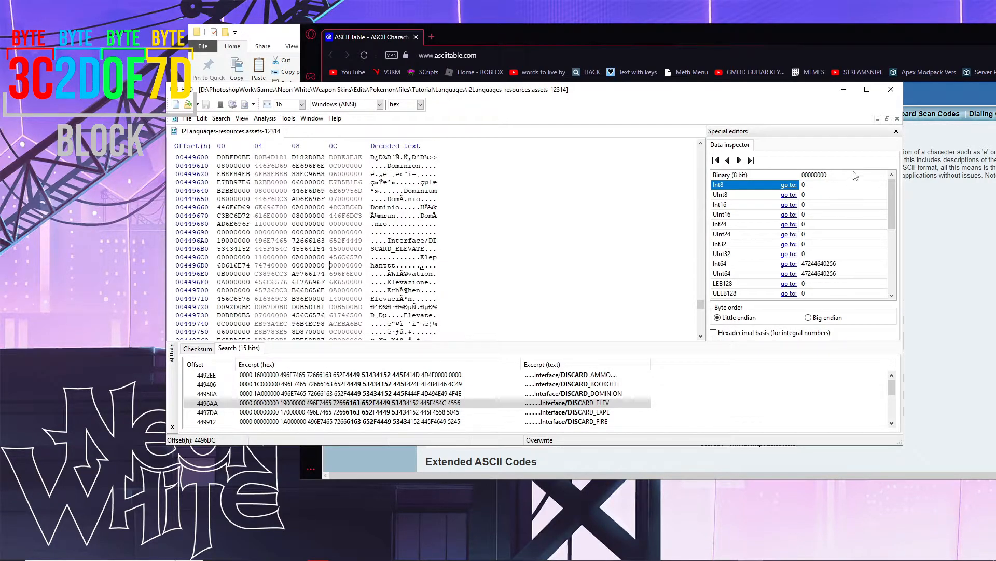
click(899, 94)
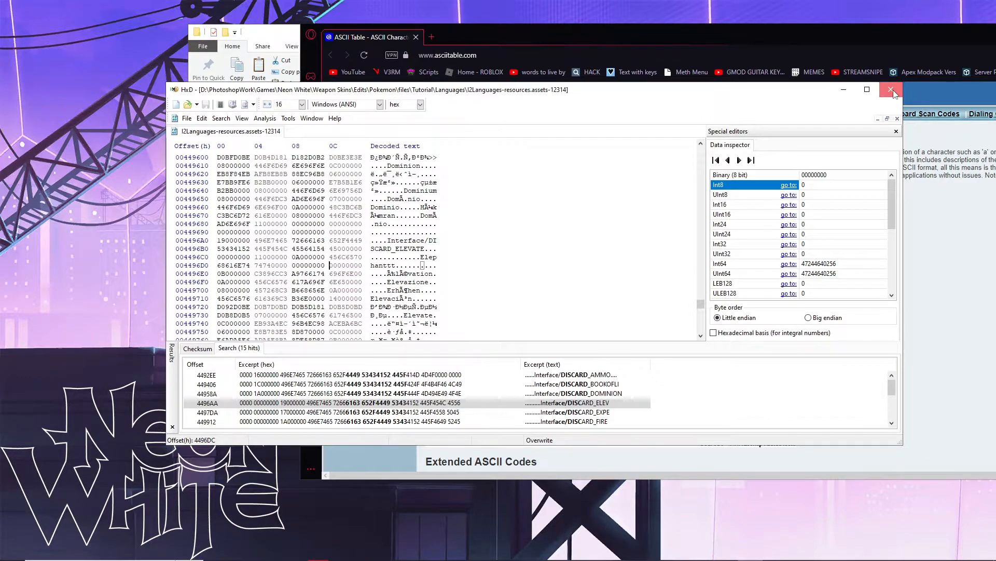
click(289, 257)
- Launch Asset Bundle Extractor and load resources.assets from the Original Resources File folder
click(199, 110)
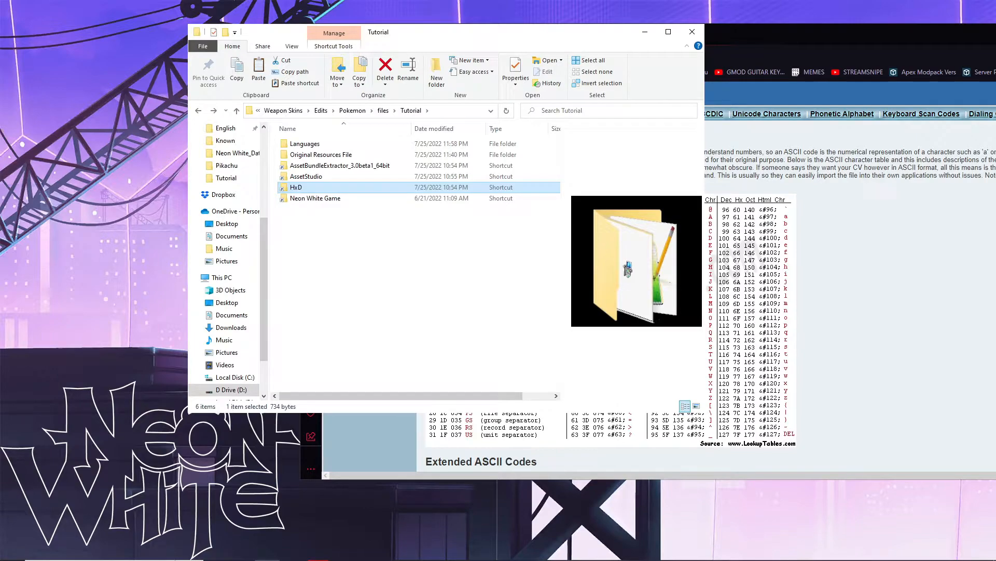
click(382, 290)
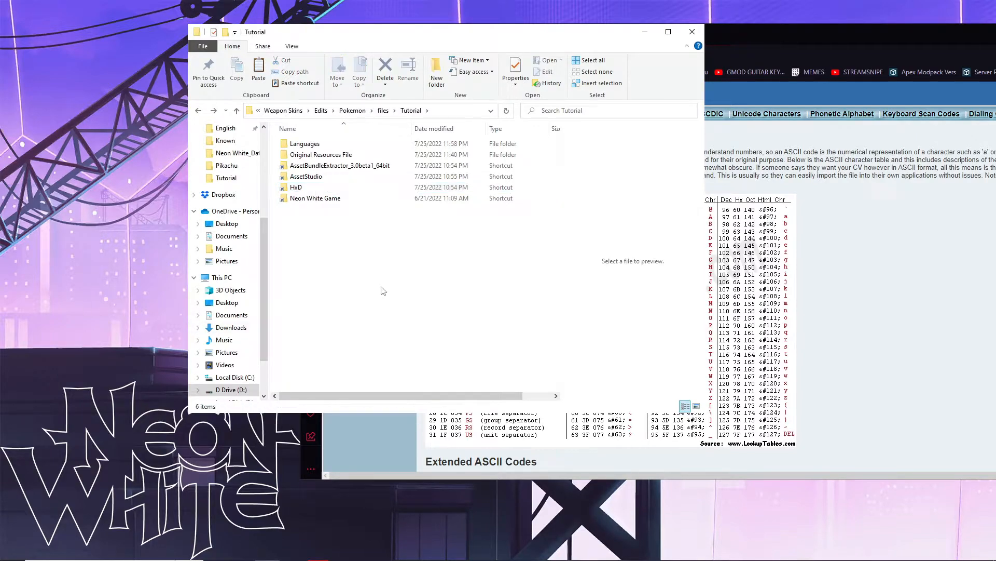
double_click(319, 166)
double_click(319, 177)
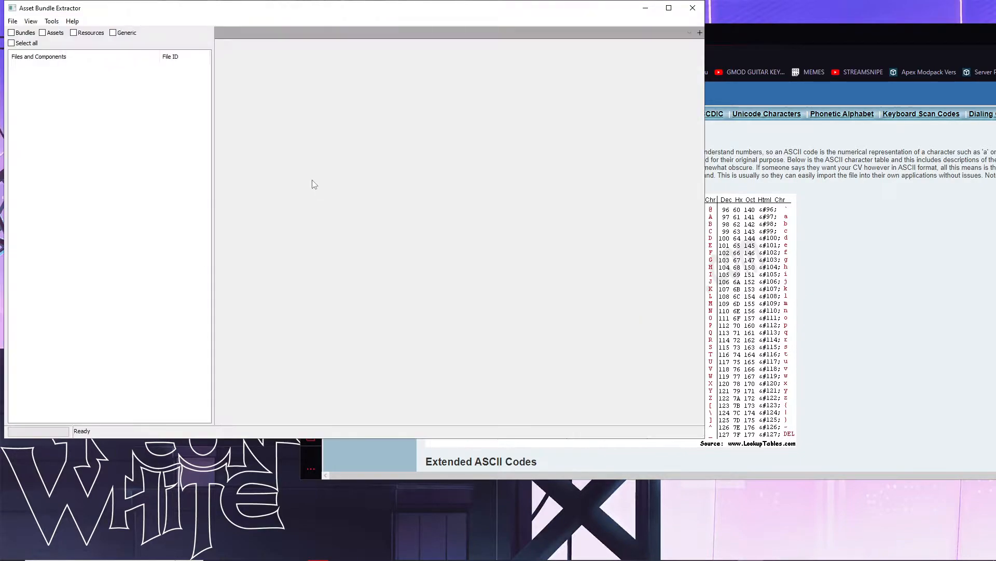
click(12, 21)
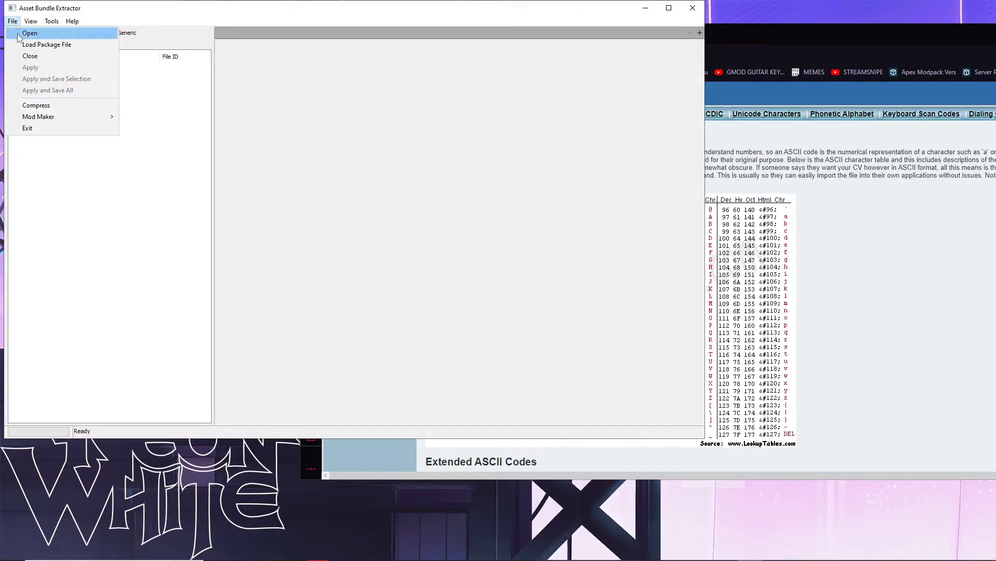
click(26, 33)
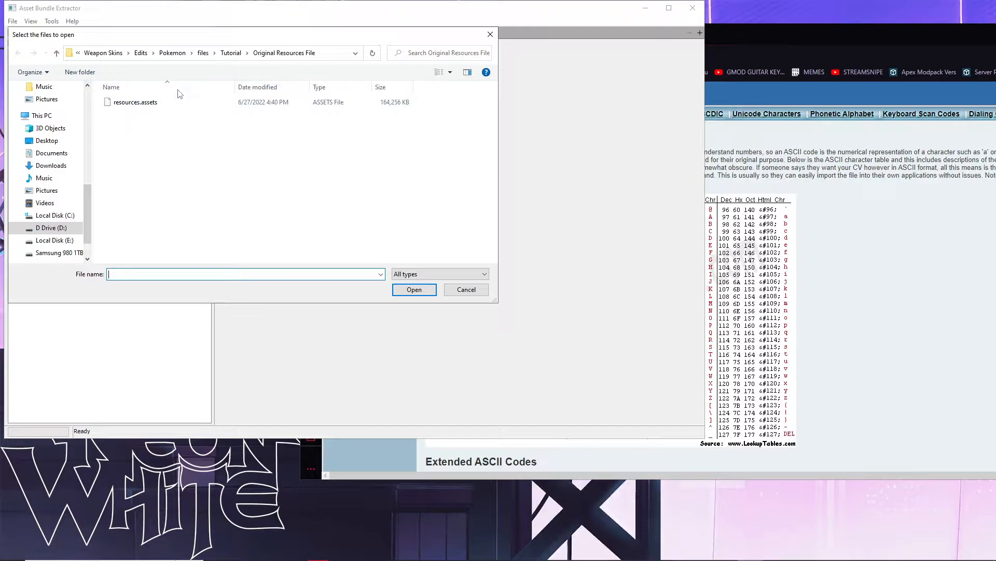
click(160, 102)
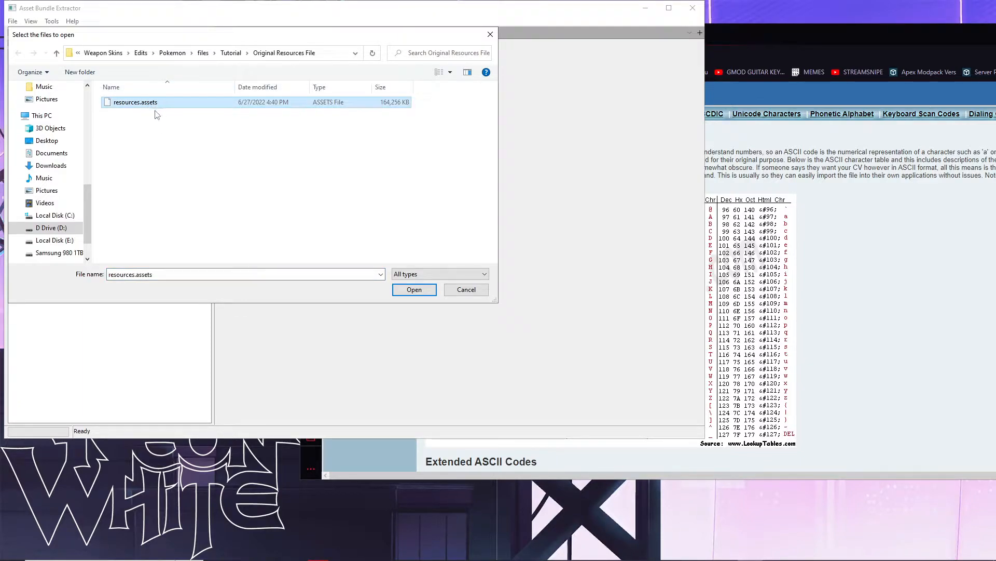
click(404, 295)
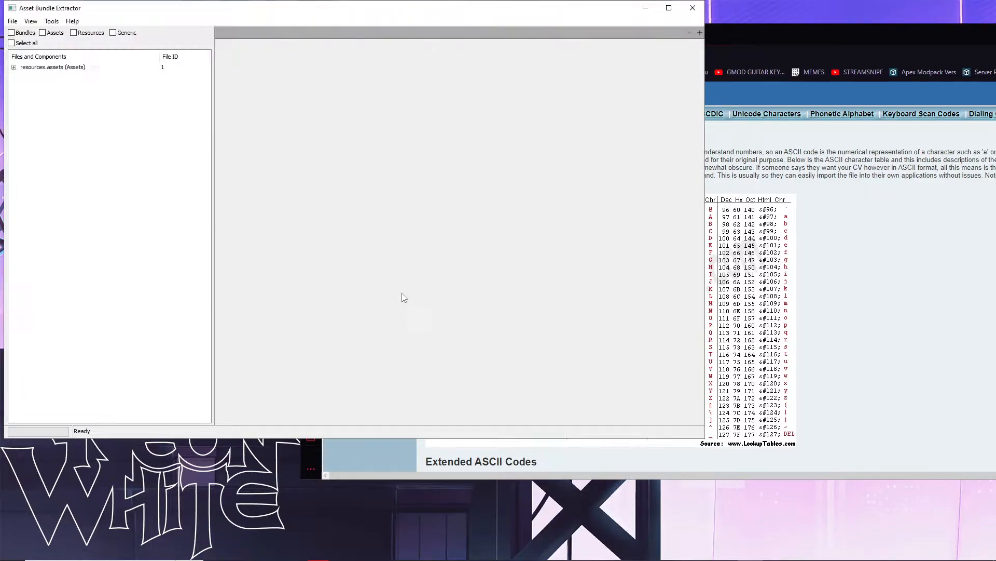
click(62, 68)
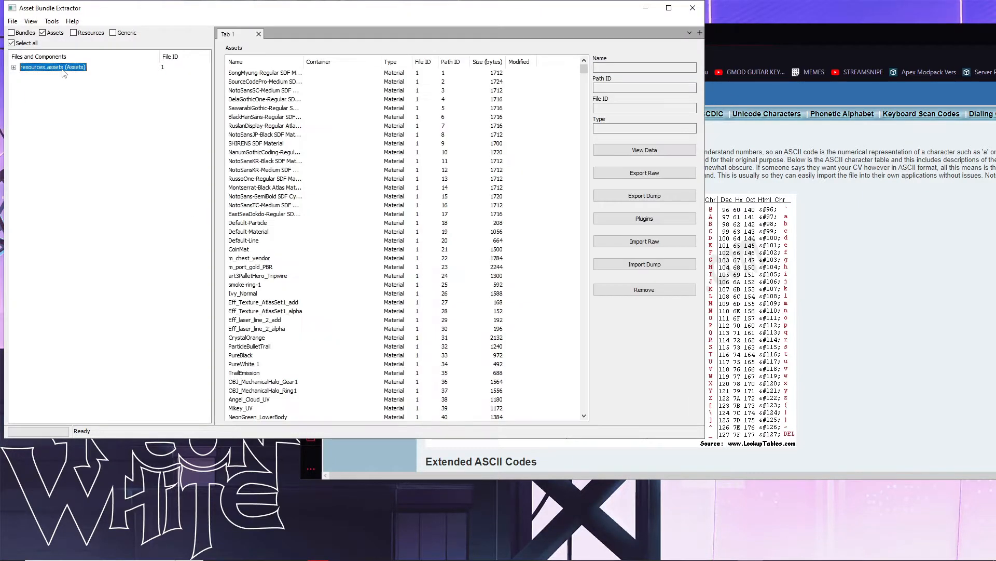
- Search the resources.assets asset list for the I2Languages asset
click(237, 91)
click(30, 21)
click(47, 46)
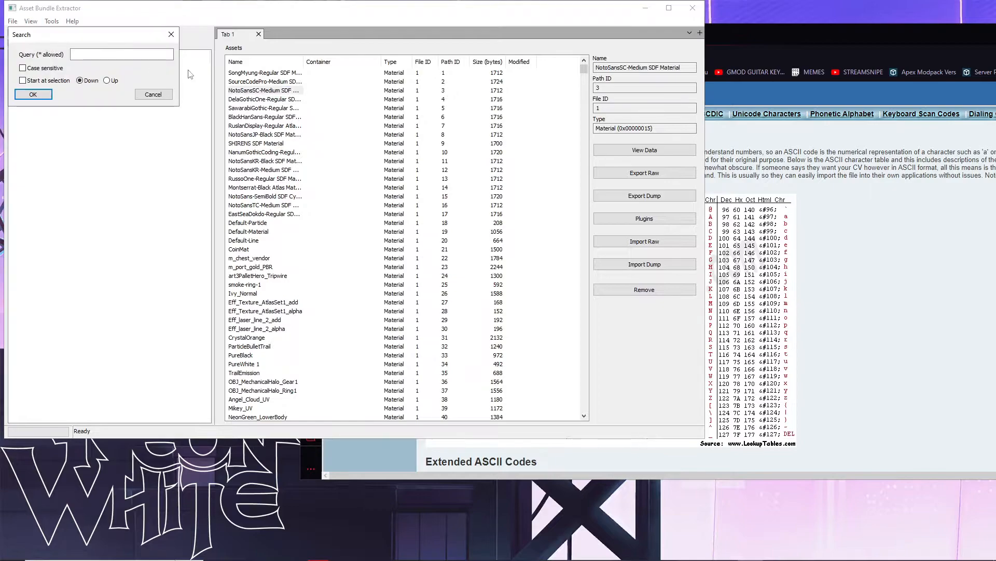
text(12Languages)
key(Return)
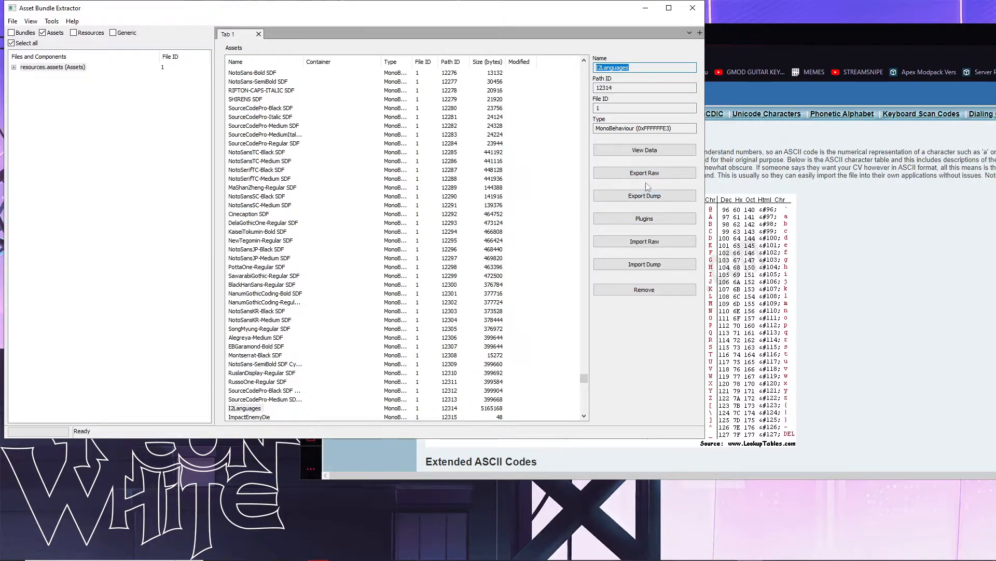
- Delete the leftover .bak file and raw-import I2Languages-resources.assets-12314 into I2Languages
click(653, 245)
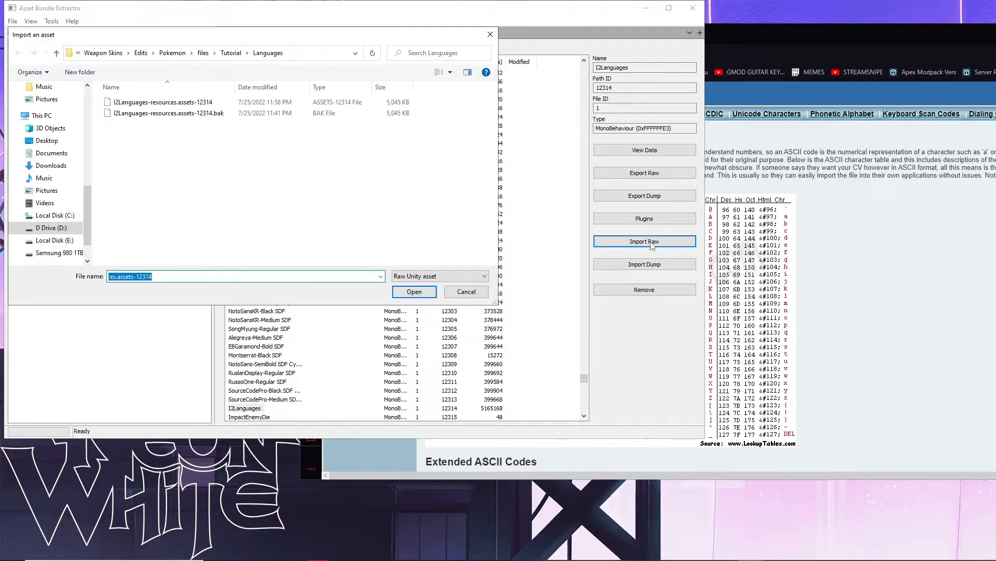
click(391, 212)
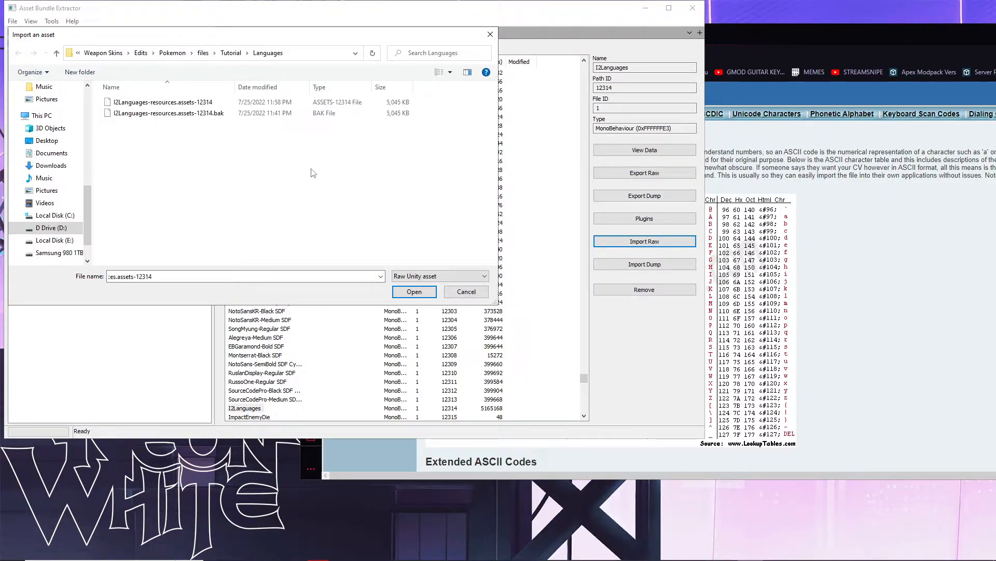
click(205, 116)
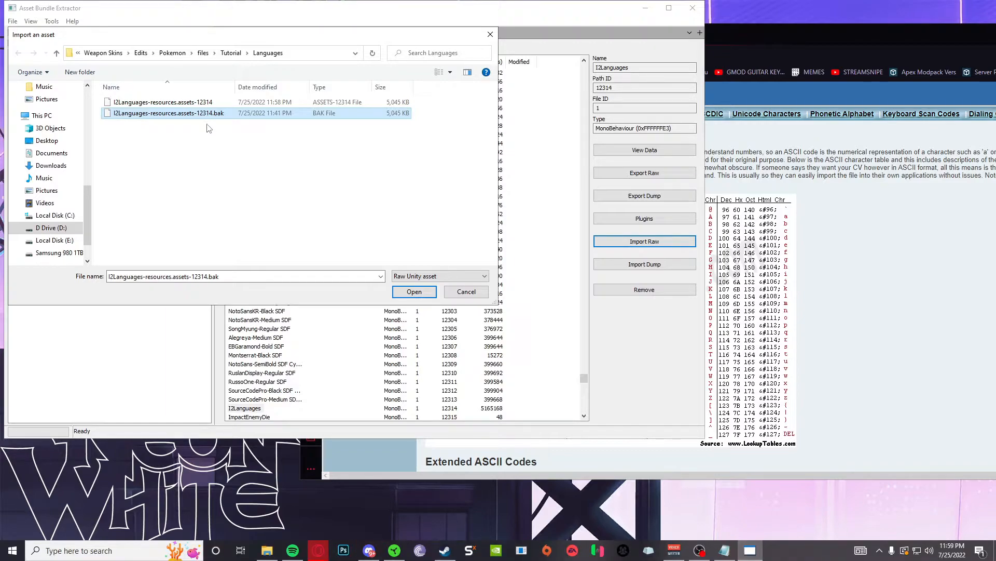
key(Delete)
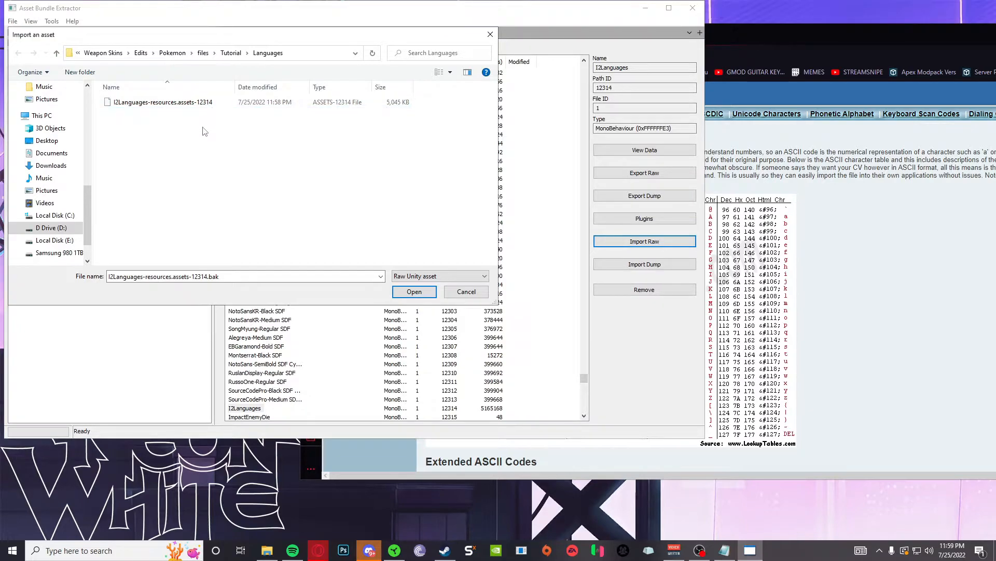
click(167, 103)
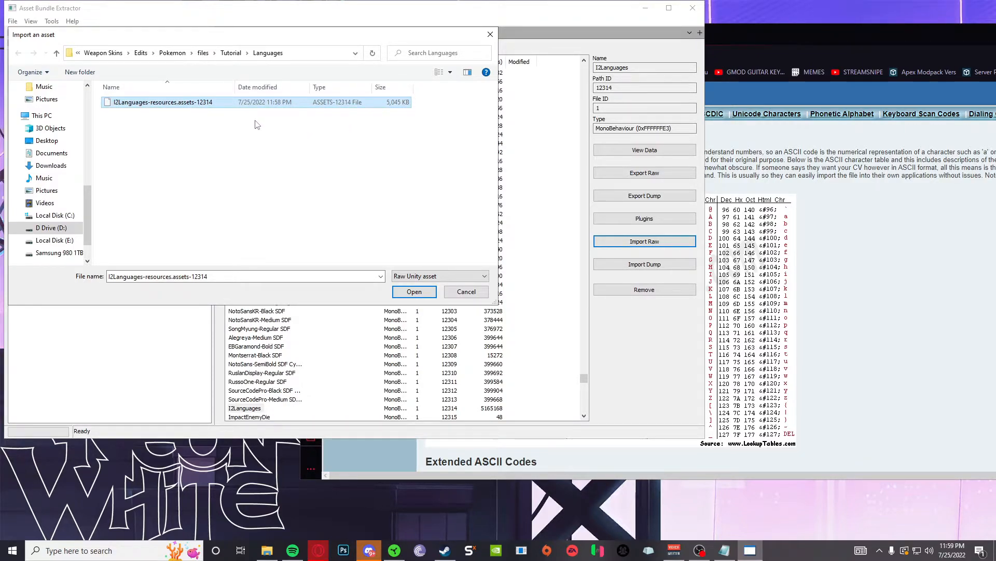
click(405, 292)
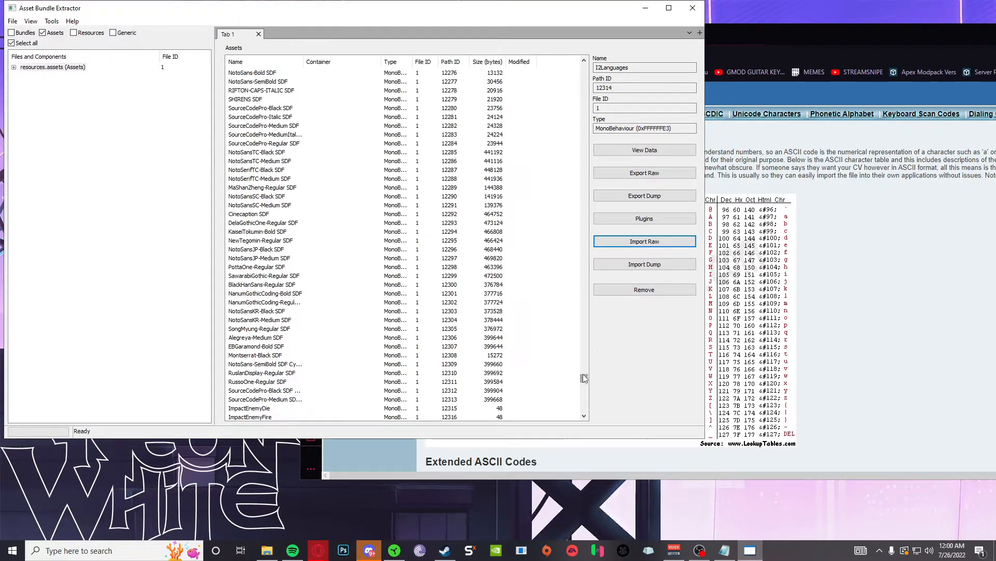
- Apply and save all changes as resources.assets, heading to the Tutorial folder
click(521, 63)
click(521, 63)
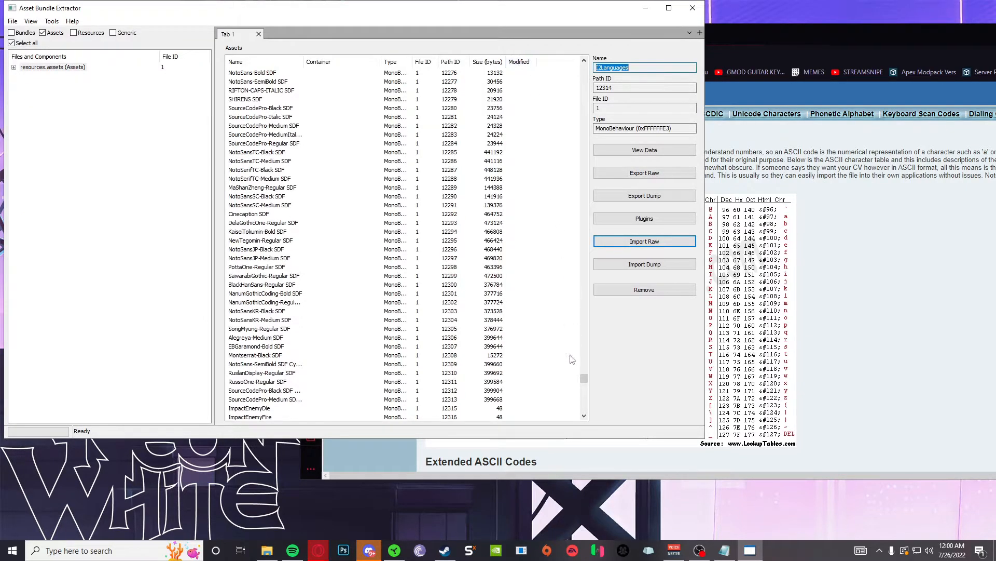
drag(584, 379, 584, 68)
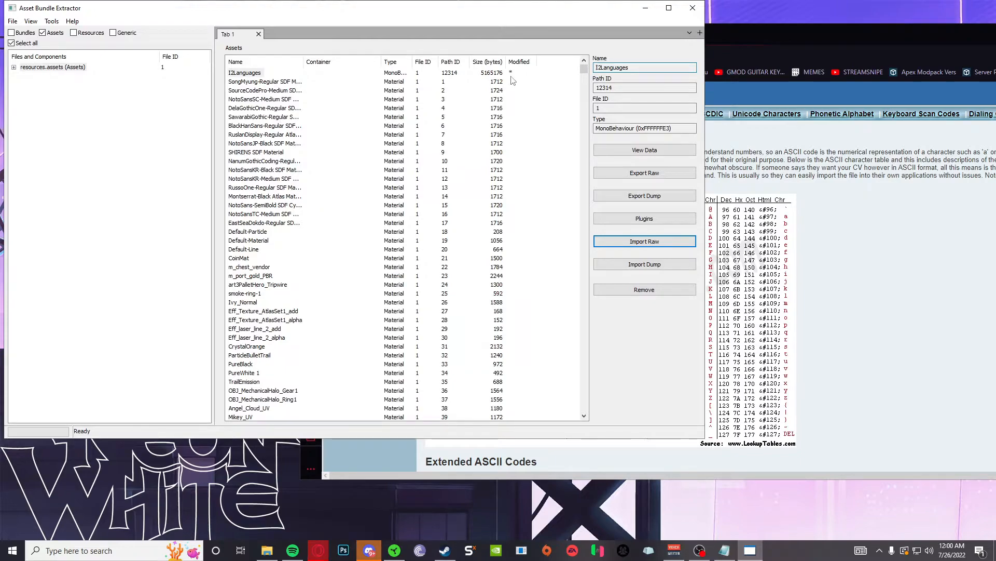
click(12, 21)
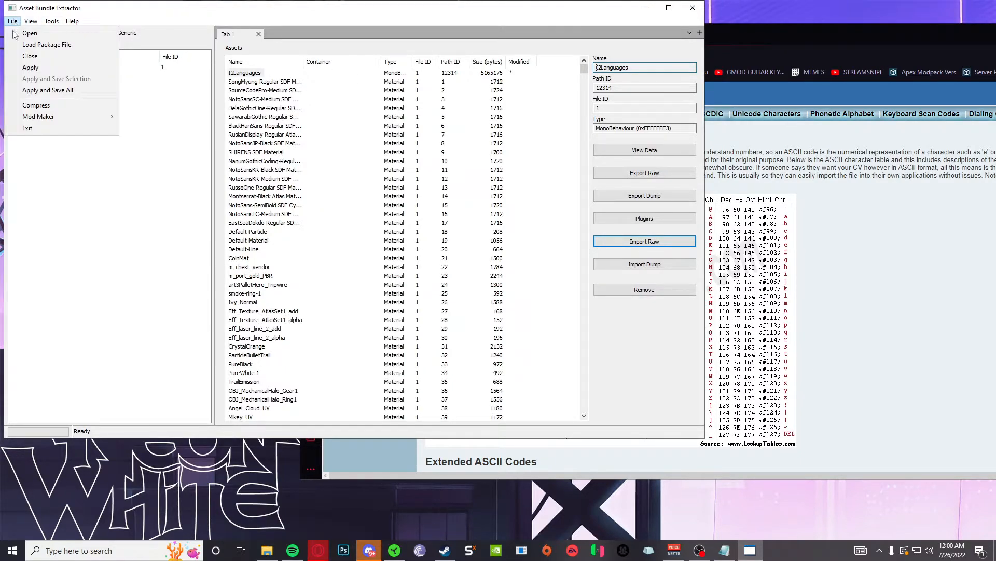
click(40, 90)
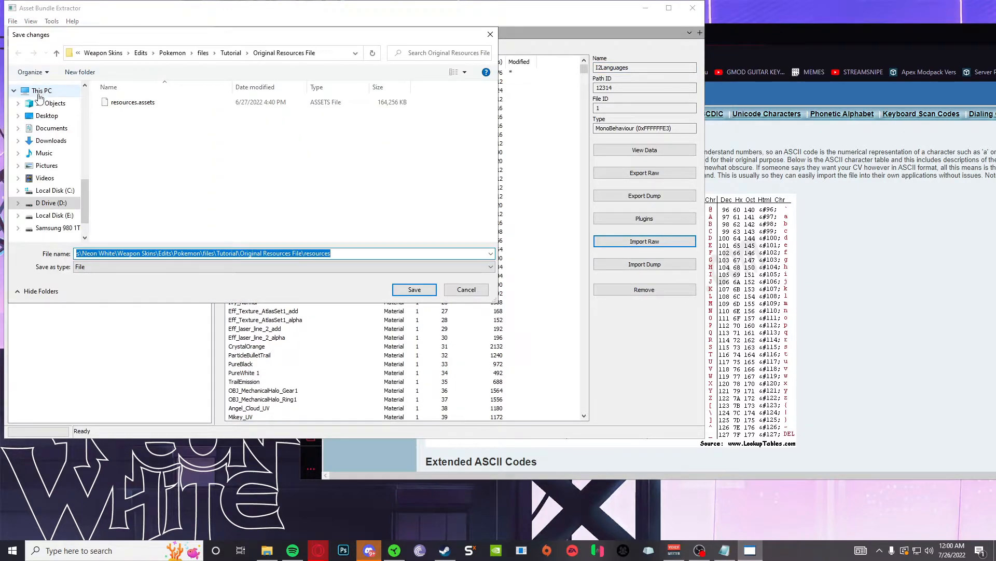
click(171, 103)
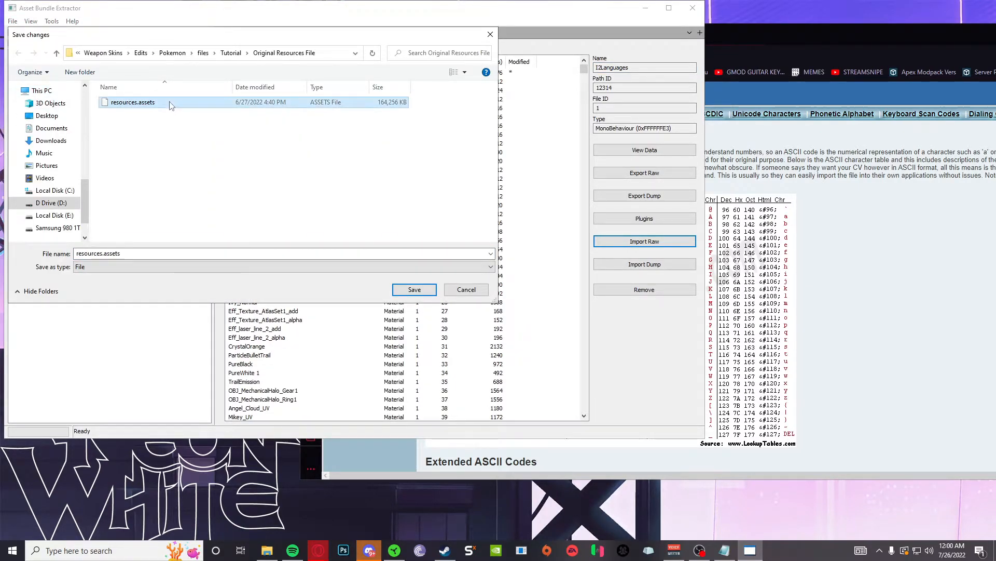
click(230, 54)
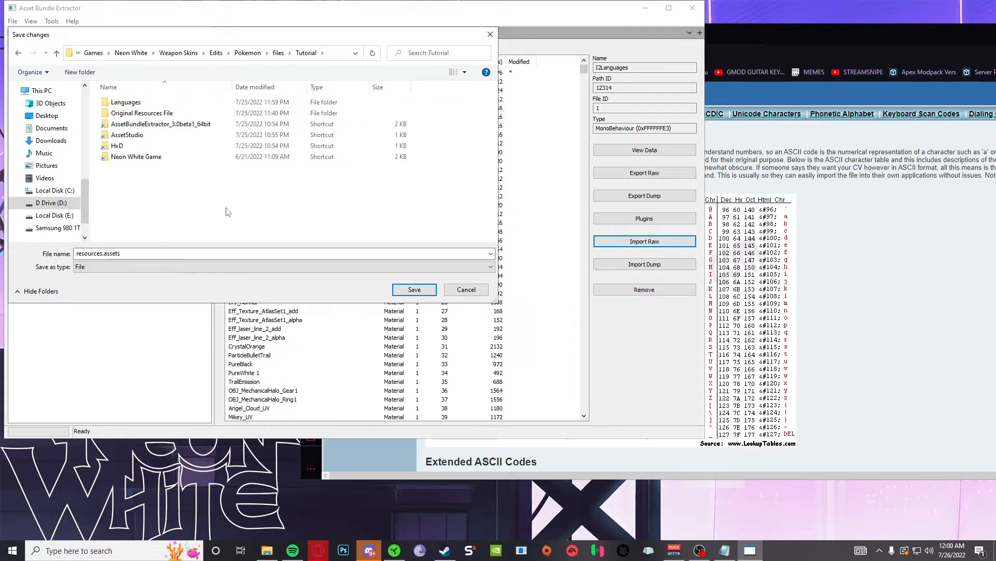
- Create an 'Editted Resources File' folder and save resources.assets inside it
right_click(239, 194)
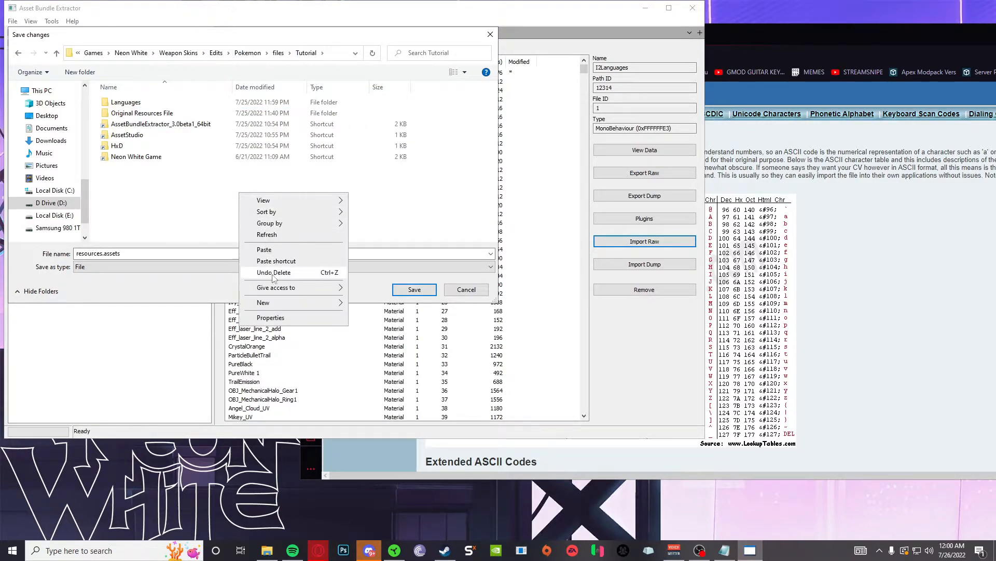
mouse_move(332, 303)
click(363, 304)
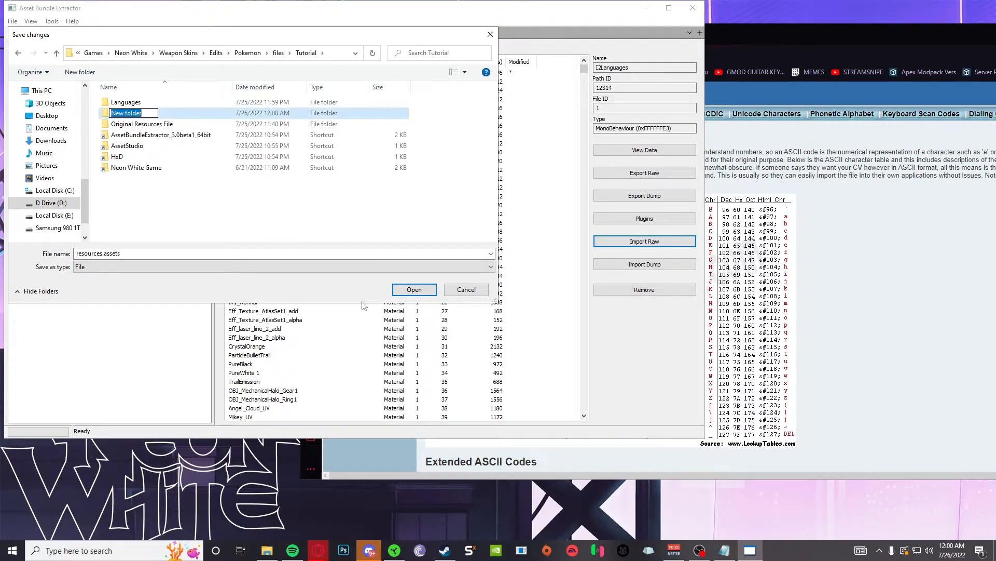
text(Edi)
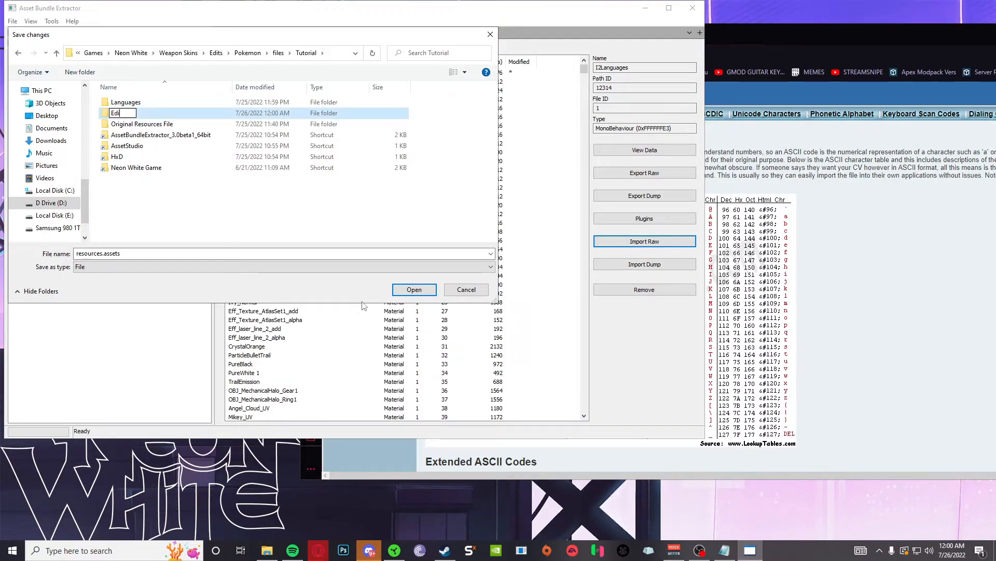
text(tted Resources File)
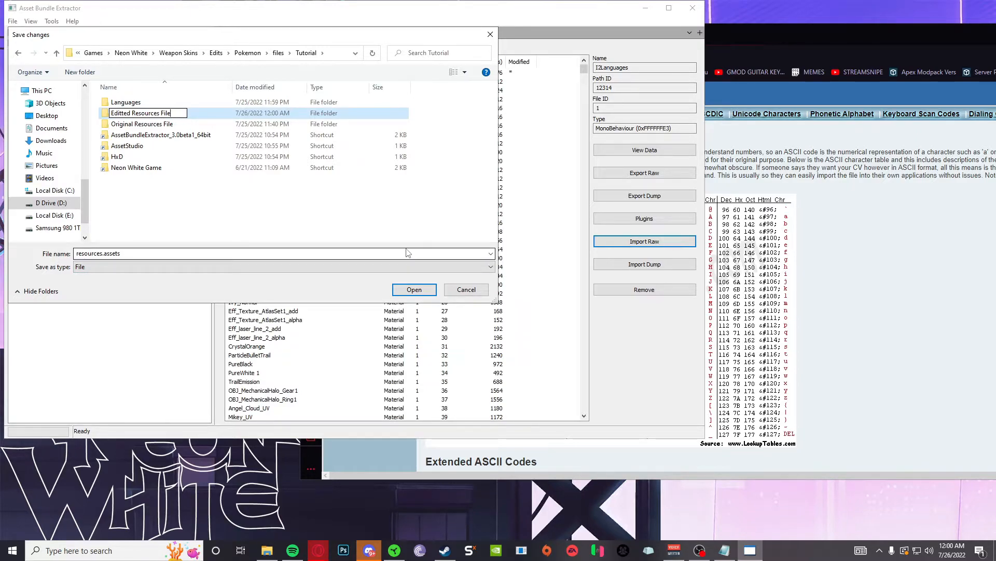
click(414, 289)
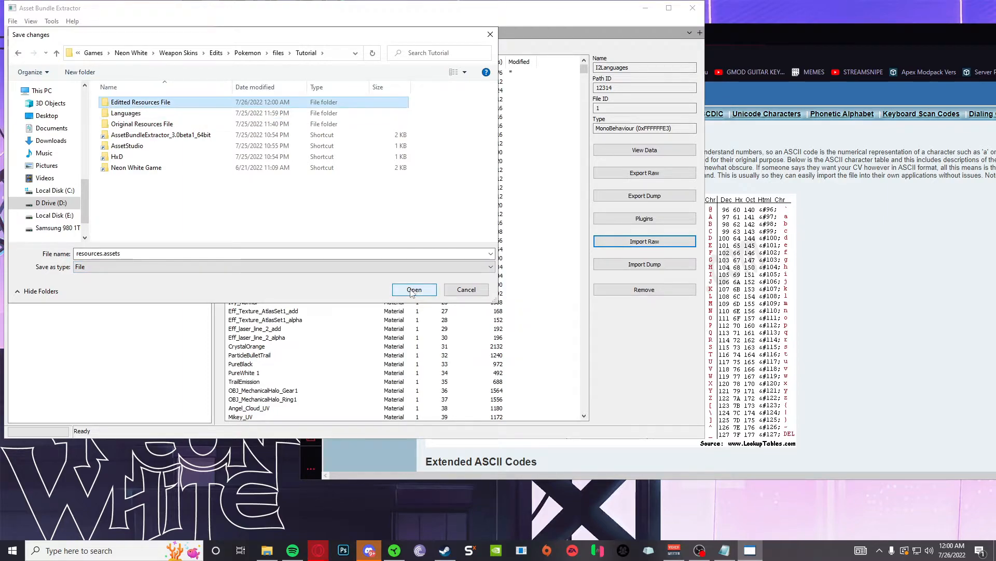
click(415, 289)
click(125, 253)
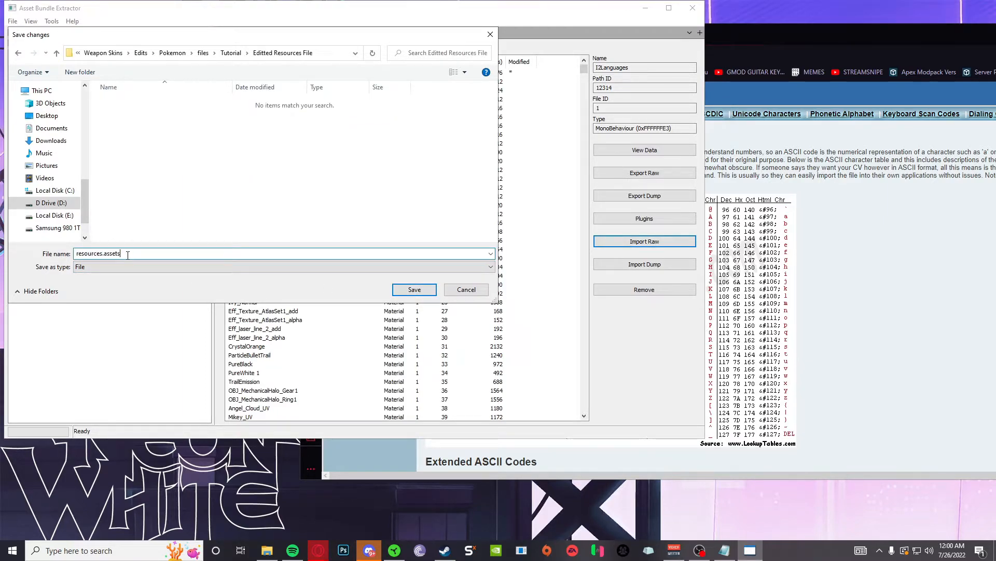
click(414, 289)
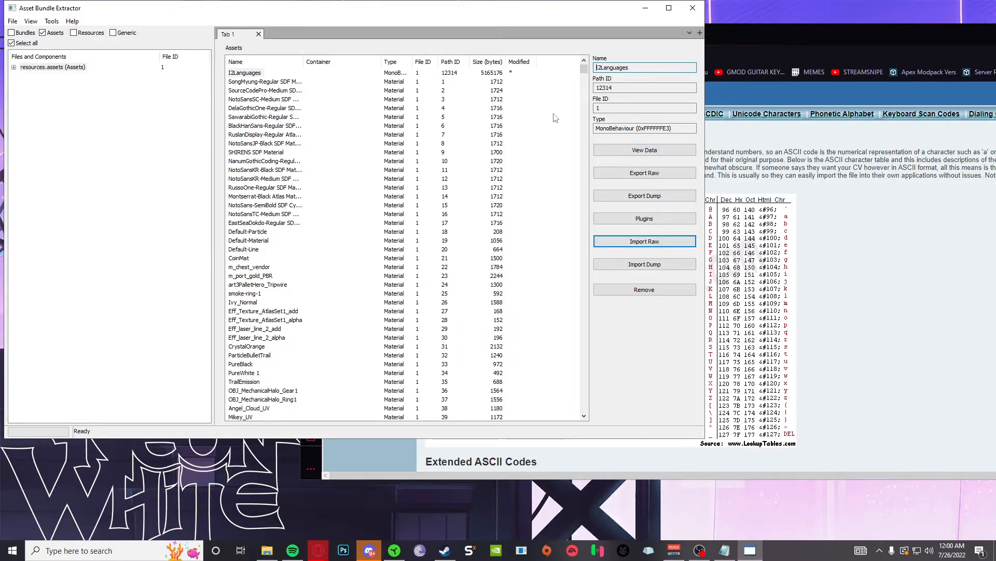
- Close the extractor and pick the saved resources.assets in Editted Resources File
click(694, 8)
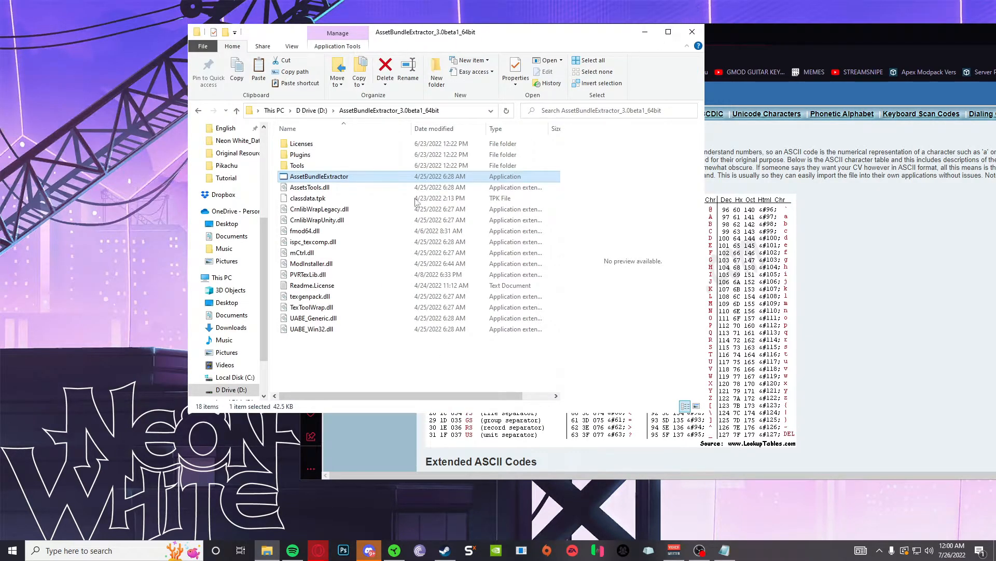
click(226, 177)
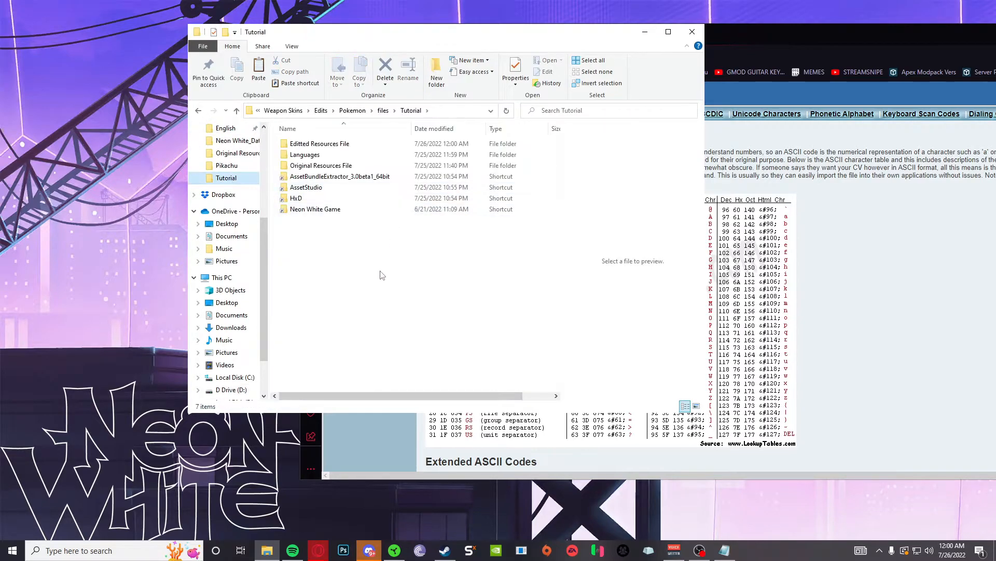
double_click(337, 144)
click(361, 110)
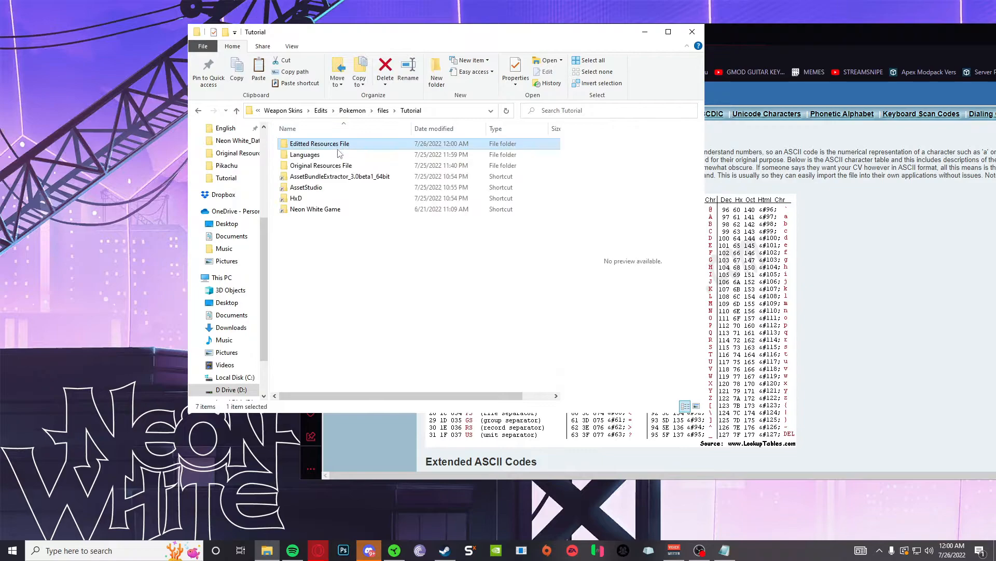
double_click(340, 147)
click(313, 147)
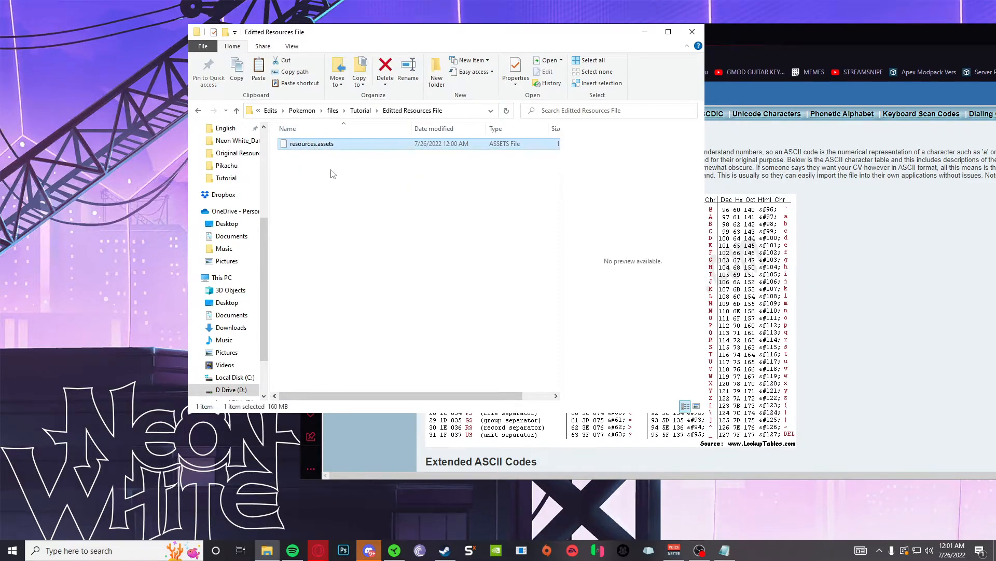
click(360, 110)
- Paste it into Neon White_Data, replacing the game's existing resources.assets
double_click(332, 210)
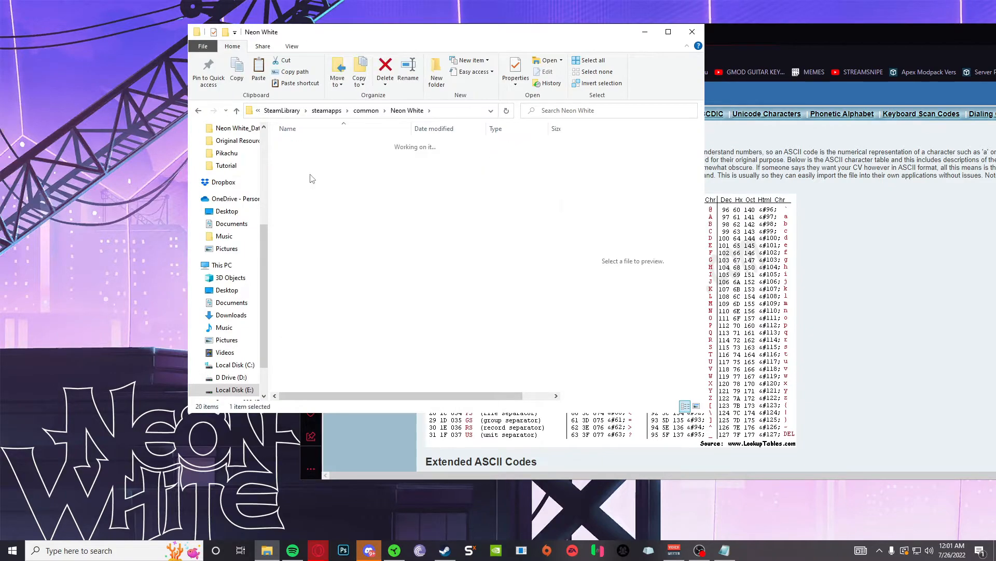
key(ctrl+v)
click(446, 214)
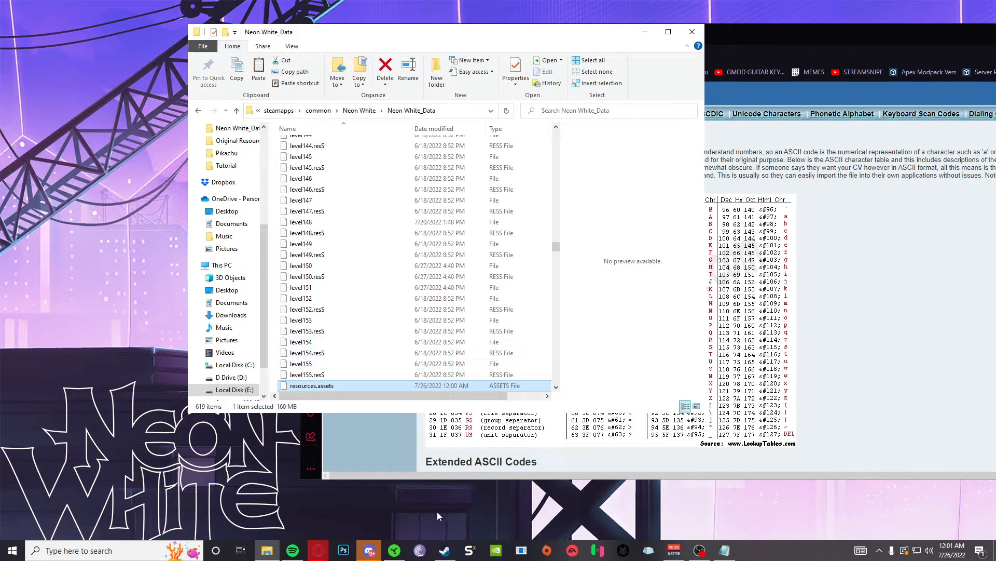
click(446, 551)
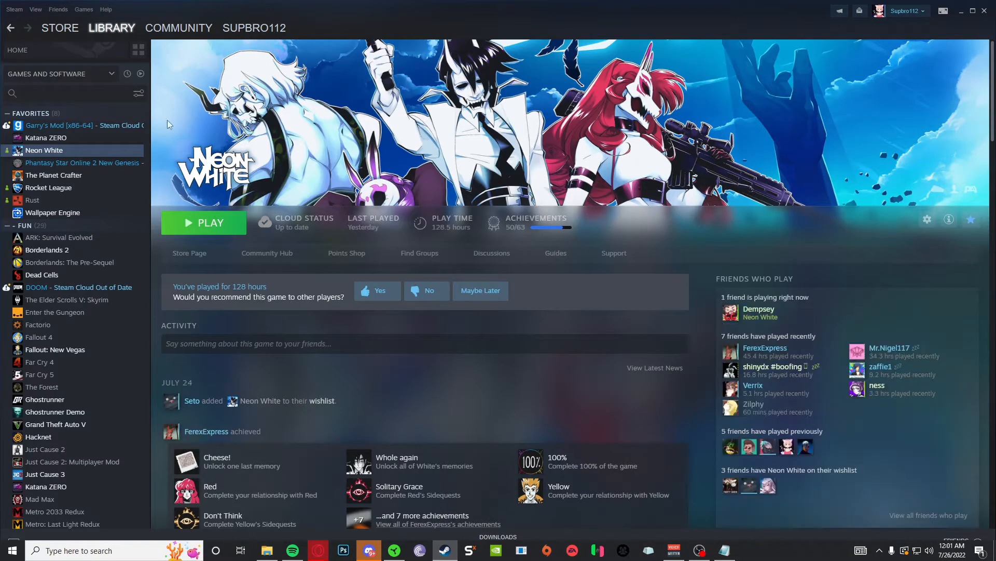
mouse_move(110, 32)
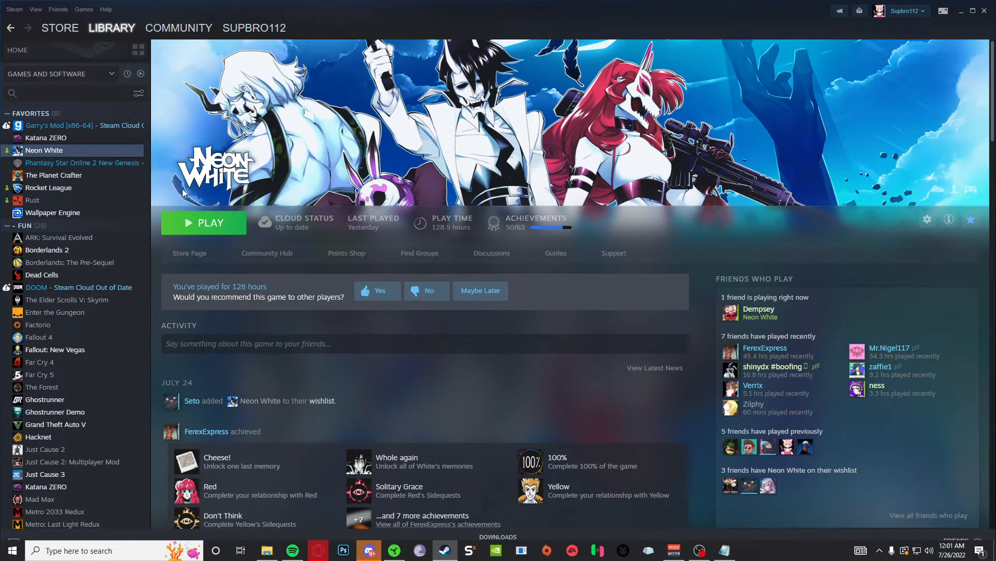